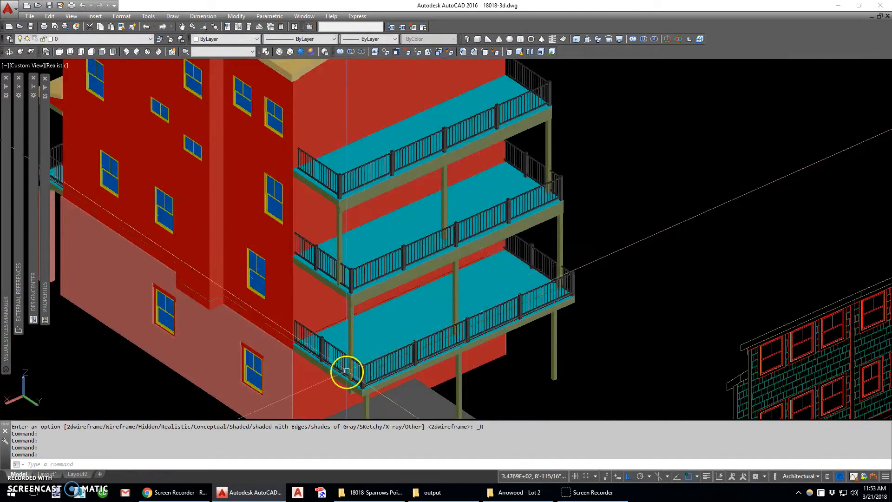
- Examine the shaded 3D building model from several sides, including the rear decks, front porch, garage and roof
{"action": "middle_click_drag", "start_coordinate": [357, 346], "coordinate": [510, 252], "text": "shift"}
{"action": "scroll", "coordinate": [424, 203], "scroll_direction": "down", "scroll_amount": 3}
{"action": "middle_click_drag", "start_coordinate": [422, 202], "coordinate": [215, 248], "text": "shift"}
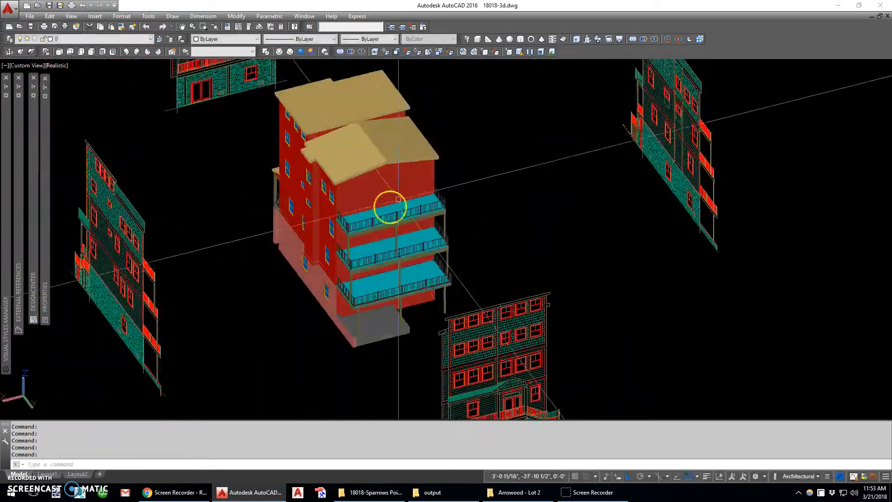
{"action": "middle_click_drag", "start_coordinate": [304, 256], "coordinate": [509, 224], "text": "shift"}
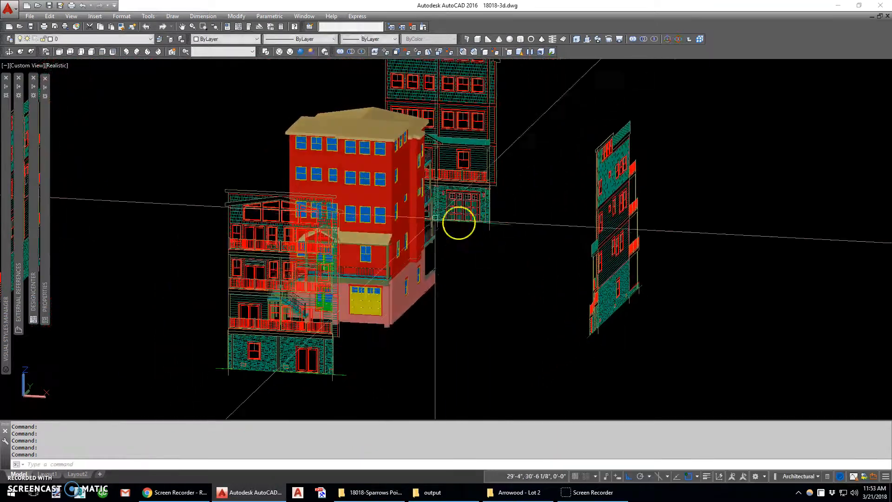
{"action": "scroll", "coordinate": [378, 215], "scroll_direction": "up", "scroll_amount": 5}
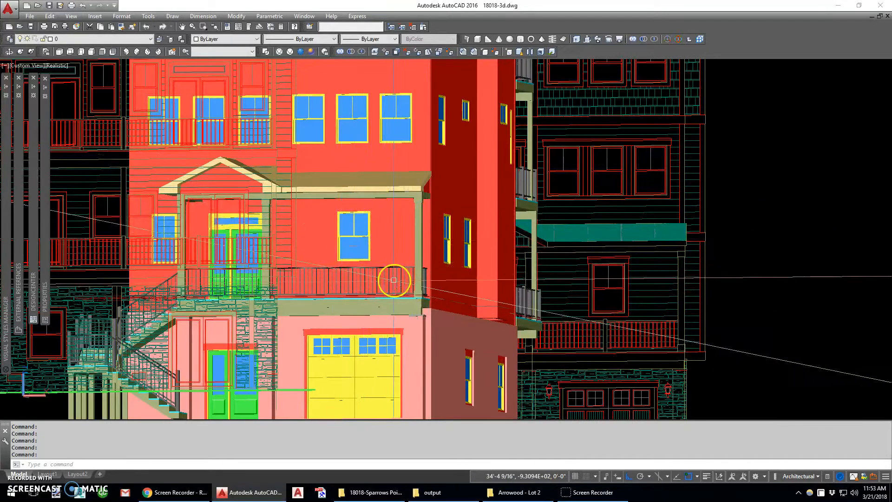
{"action": "scroll", "coordinate": [395, 279], "scroll_direction": "down", "scroll_amount": 3}
{"action": "scroll", "coordinate": [385, 242], "scroll_direction": "down", "scroll_amount": 3}
{"action": "middle_click_drag", "start_coordinate": [384, 241], "coordinate": [394, 264], "text": "shift"}
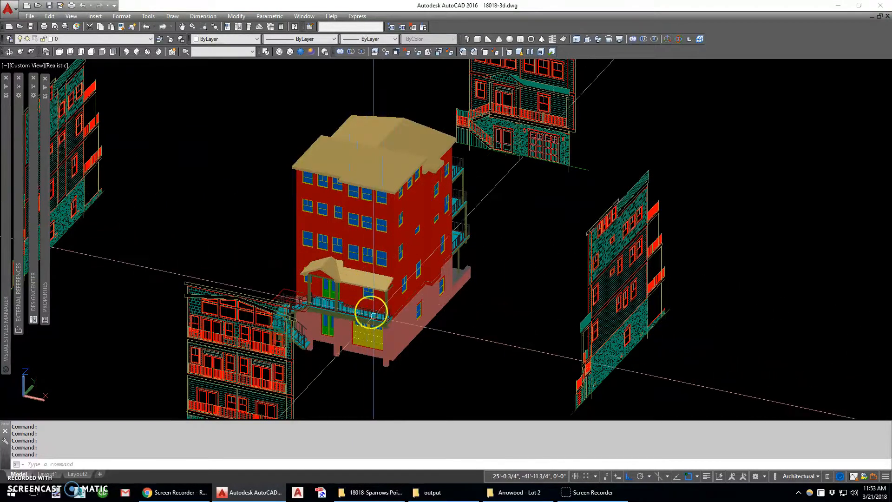
{"action": "middle_click_drag", "start_coordinate": [366, 302], "coordinate": [397, 281]}
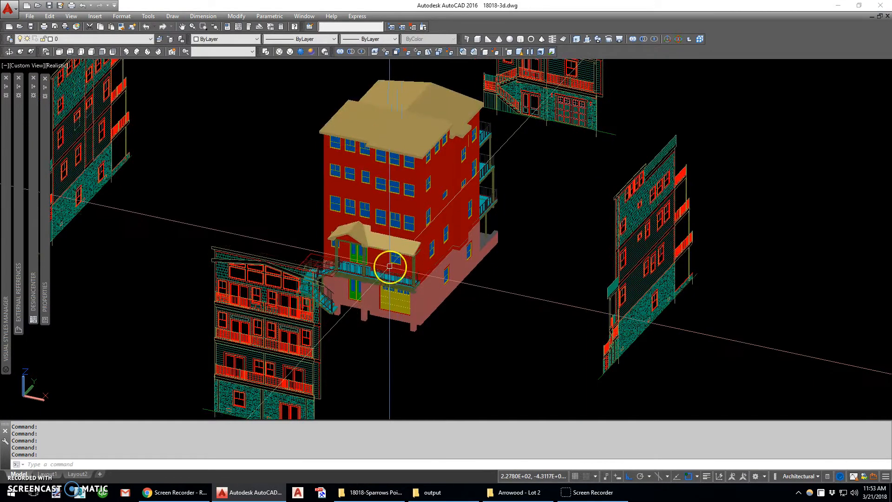
{"action": "scroll", "coordinate": [398, 242], "scroll_direction": "up", "scroll_amount": 5}
{"action": "scroll", "coordinate": [398, 241], "scroll_direction": "down", "scroll_amount": 2}
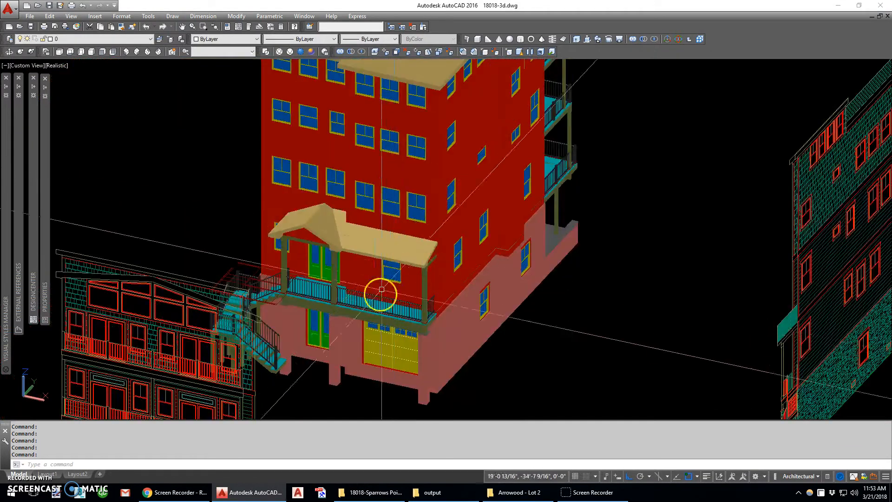
{"action": "middle_click_drag", "start_coordinate": [385, 266], "coordinate": [374, 333]}
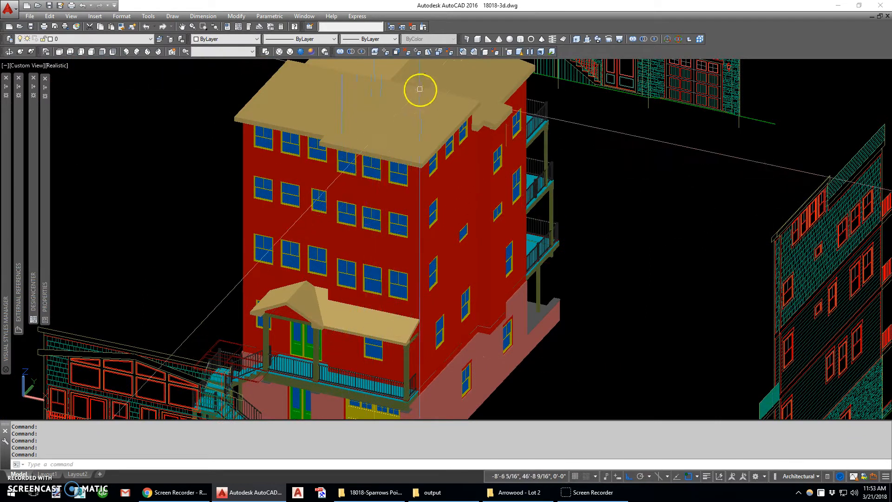
- Compare the 3D building and its roof with the 2D elevation drawings standing around it
{"action": "scroll", "coordinate": [398, 215], "scroll_direction": "down", "scroll_amount": 5}
{"action": "scroll", "coordinate": [503, 163], "scroll_direction": "up", "scroll_amount": 8}
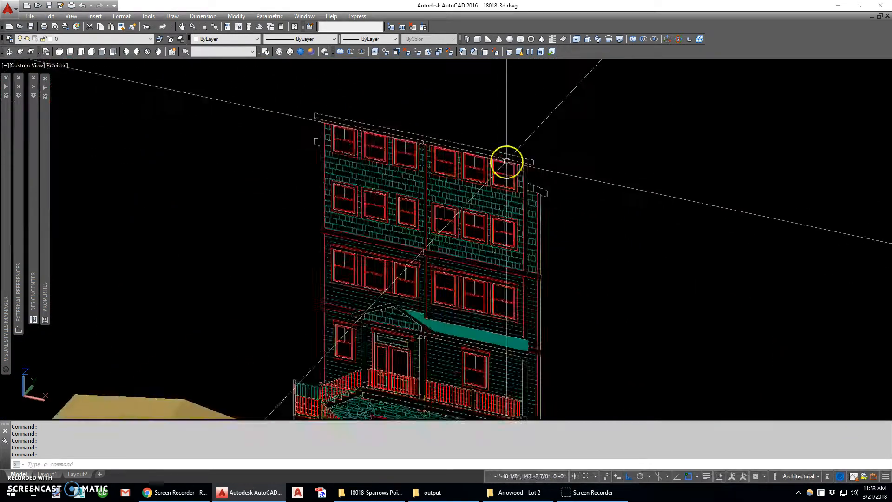
{"action": "scroll", "coordinate": [501, 168], "scroll_direction": "down", "scroll_amount": 4}
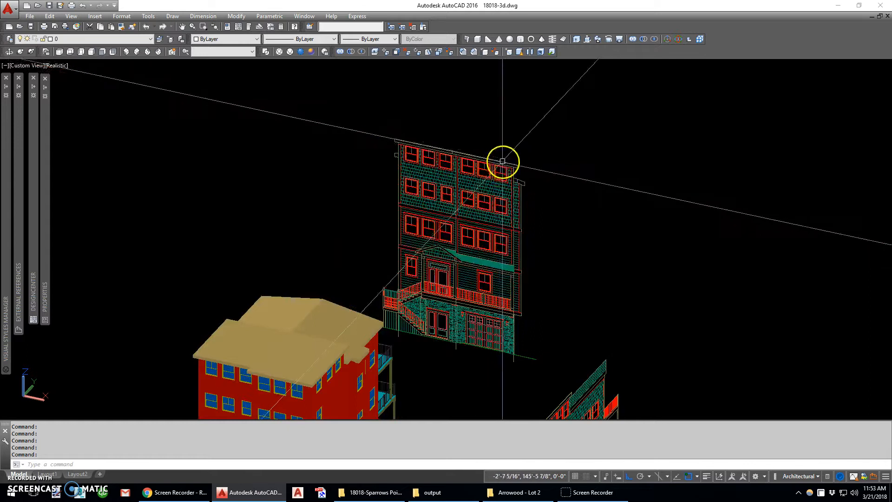
{"action": "scroll", "coordinate": [502, 161], "scroll_direction": "down", "scroll_amount": 5}
{"action": "scroll", "coordinate": [427, 241], "scroll_direction": "up", "scroll_amount": 8}
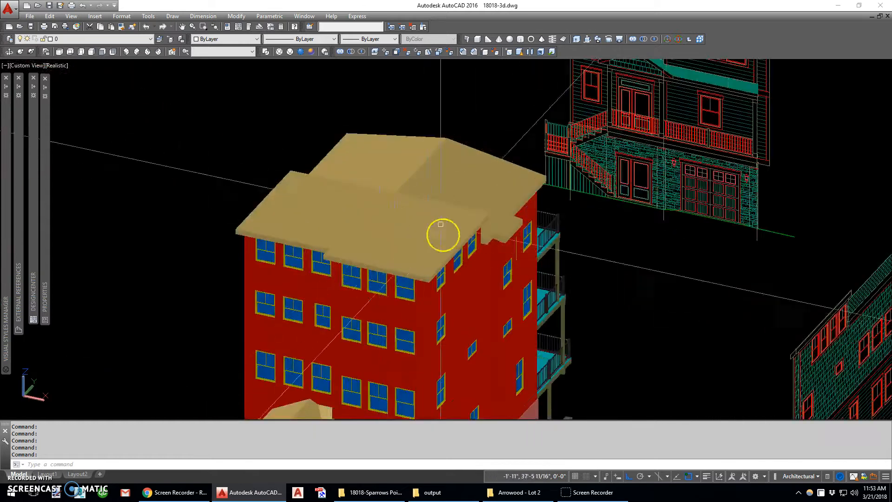
{"action": "scroll", "coordinate": [400, 228], "scroll_direction": "down", "scroll_amount": 2}
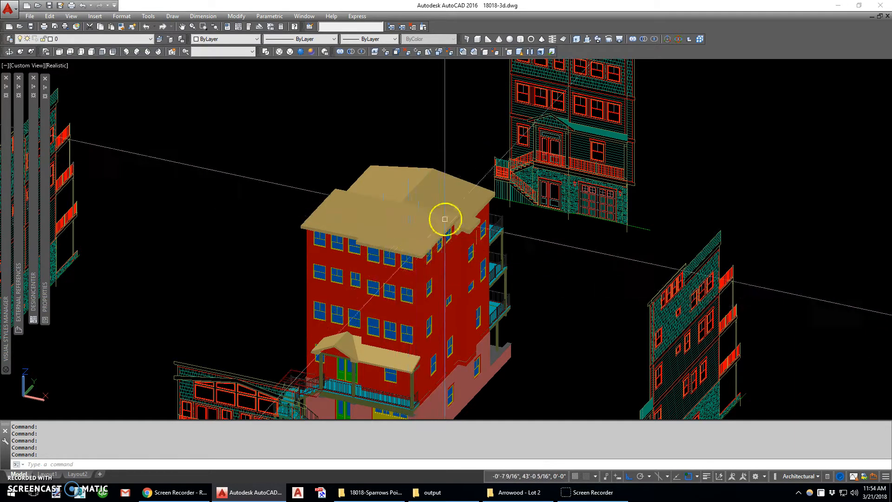
{"action": "middle_click_drag", "start_coordinate": [471, 245], "coordinate": [470, 186], "text": "shift"}
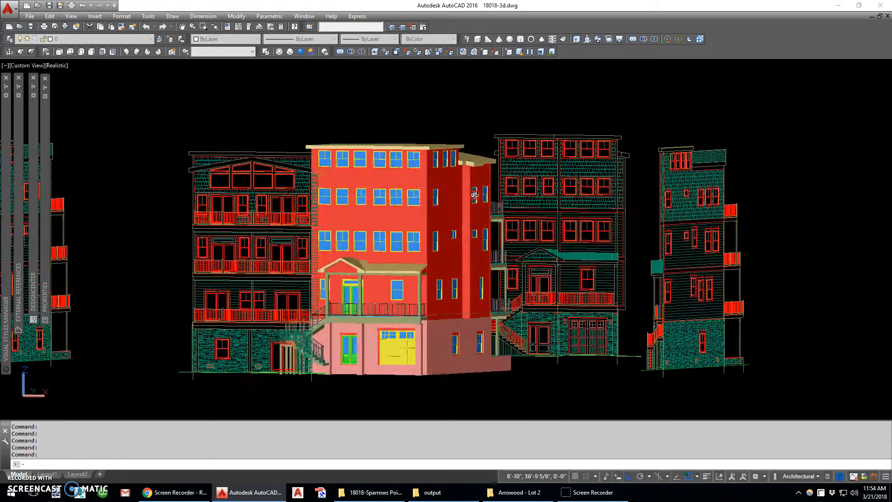
{"action": "scroll", "coordinate": [474, 177], "scroll_direction": "down", "scroll_amount": 4}
{"action": "scroll", "coordinate": [474, 177], "scroll_direction": "up", "scroll_amount": 2}
{"action": "middle_click_drag", "start_coordinate": [423, 216], "coordinate": [493, 270], "text": "shift"}
{"action": "scroll", "coordinate": [415, 262], "scroll_direction": "up", "scroll_amount": 3}
{"action": "scroll", "coordinate": [434, 265], "scroll_direction": "down", "scroll_amount": 3}
{"action": "middle_click_drag", "start_coordinate": [389, 223], "coordinate": [434, 300]}
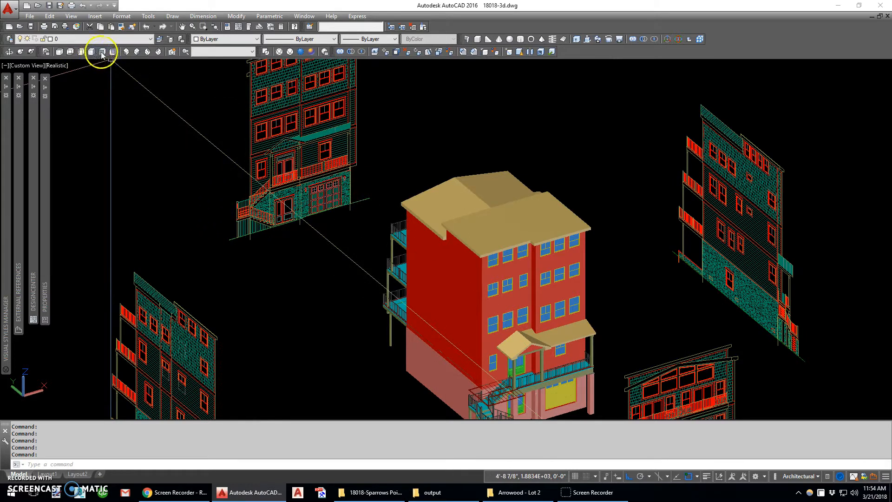
- Switch the visual style to 2D Wireframe and set the Front view followed by the SW Isometric view
{"action": "left_click", "coordinate": [268, 52]}
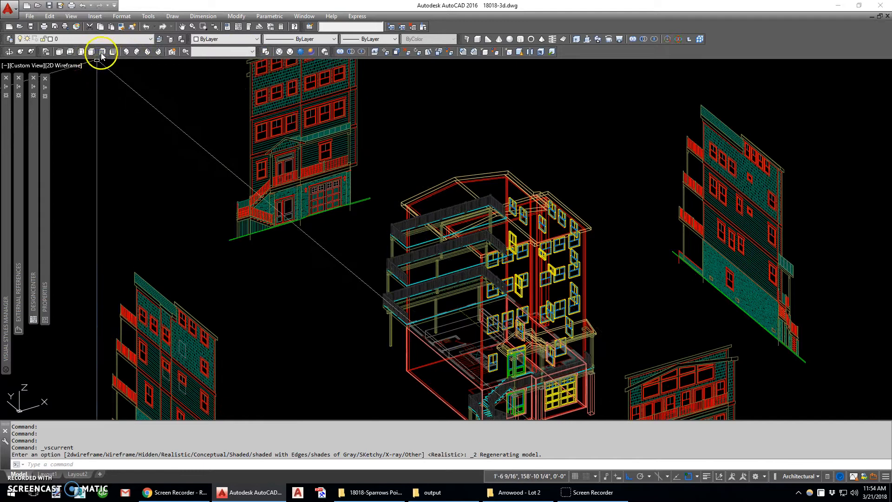
{"action": "middle_click_drag", "start_coordinate": [272, 131], "coordinate": [264, 162]}
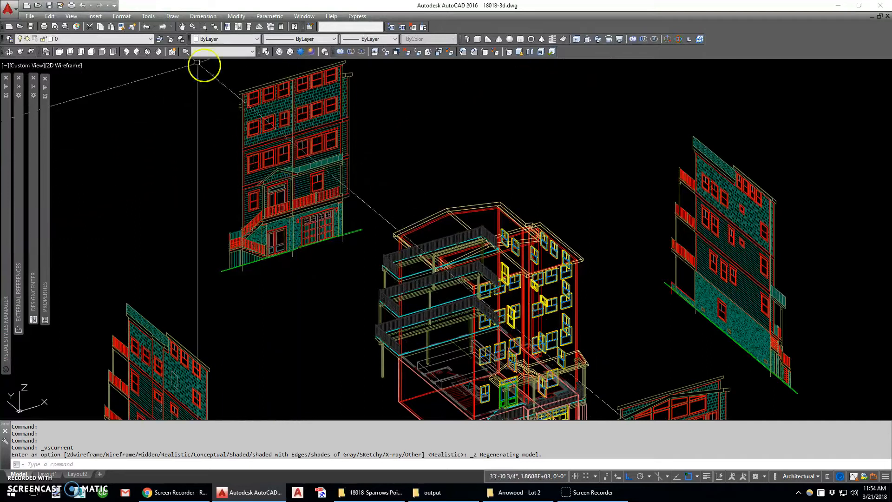
{"action": "left_click", "coordinate": [101, 52]}
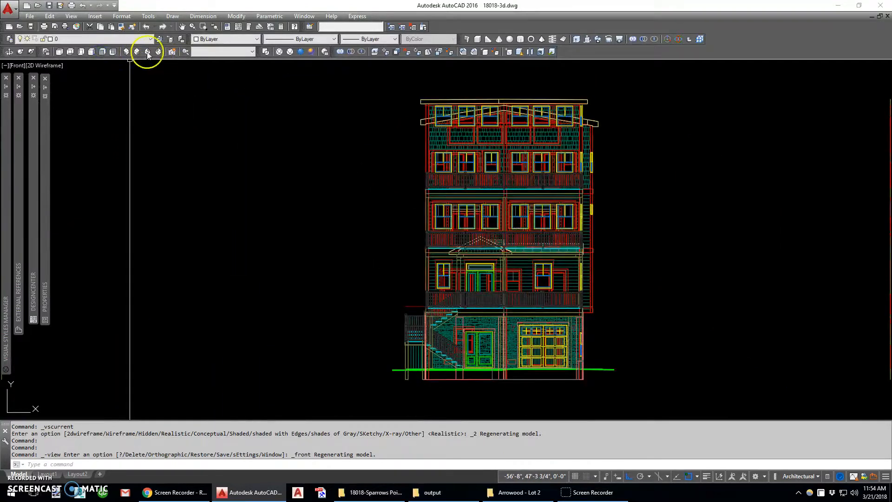
{"action": "left_click", "coordinate": [125, 52]}
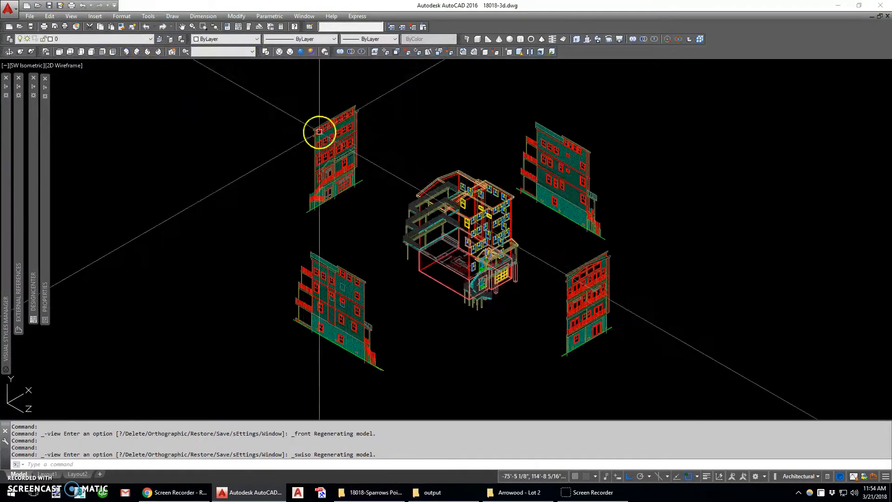
- Measure the distance between the trim's lower corner and the eave underside at the front elevation's upper wall corner
{"action": "scroll", "coordinate": [320, 130], "scroll_direction": "up", "scroll_amount": 6}
{"action": "scroll", "coordinate": [266, 145], "scroll_direction": "up", "scroll_amount": 2}
{"action": "middle_click_drag", "start_coordinate": [262, 155], "coordinate": [161, 203]}
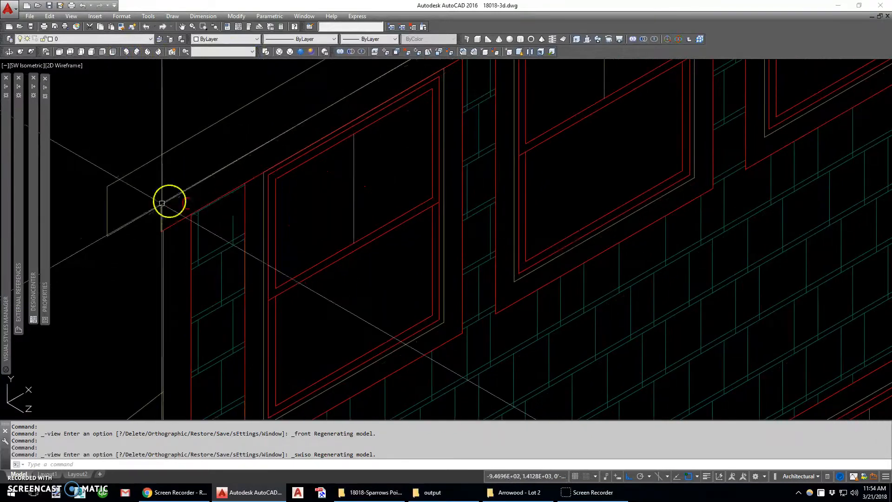
{"action": "key", "text": "Return"}
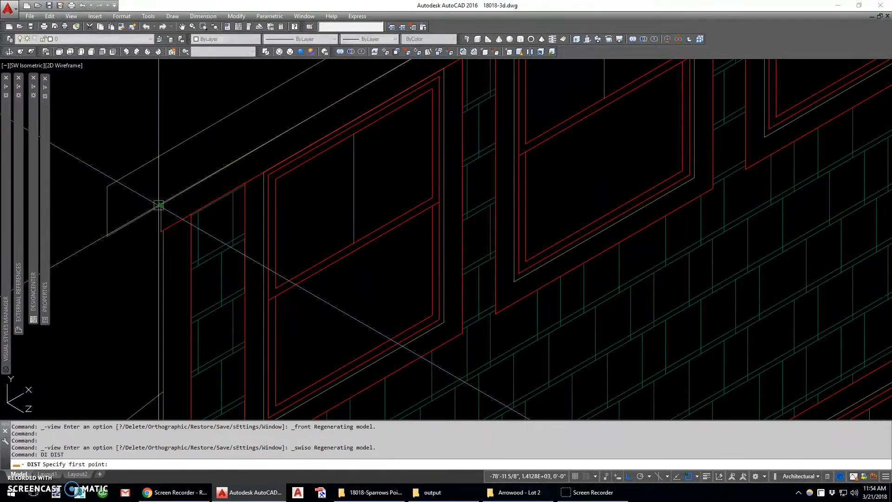
{"action": "left_click", "coordinate": [164, 250]}
{"action": "left_click", "coordinate": [162, 213]}
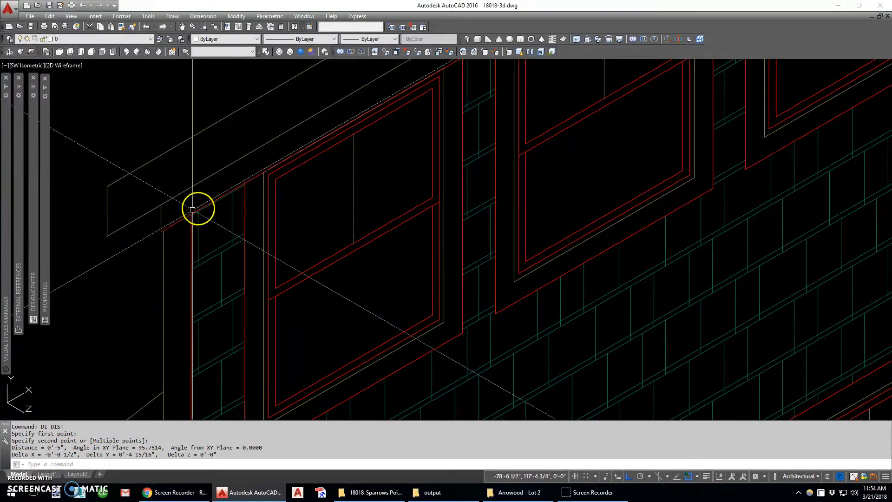
- Start a polyline at the front elevation's upper wall corner, running from the eave underside down to the trim's lower corner
{"action": "scroll", "coordinate": [316, 129], "scroll_direction": "down", "scroll_amount": 5}
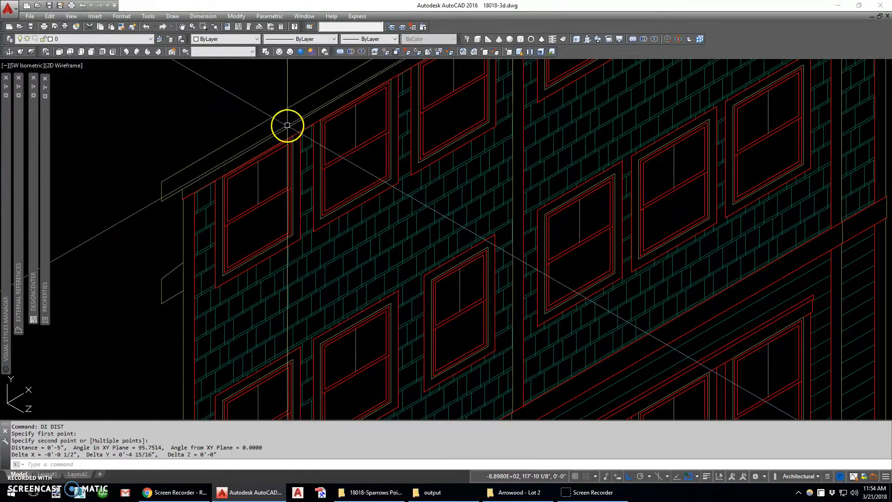
{"action": "scroll", "coordinate": [287, 125], "scroll_direction": "down", "scroll_amount": 4}
{"action": "scroll", "coordinate": [301, 154], "scroll_direction": "down", "scroll_amount": 2}
{"action": "scroll", "coordinate": [178, 217], "scroll_direction": "up", "scroll_amount": 8}
{"action": "type", "text": "p"}
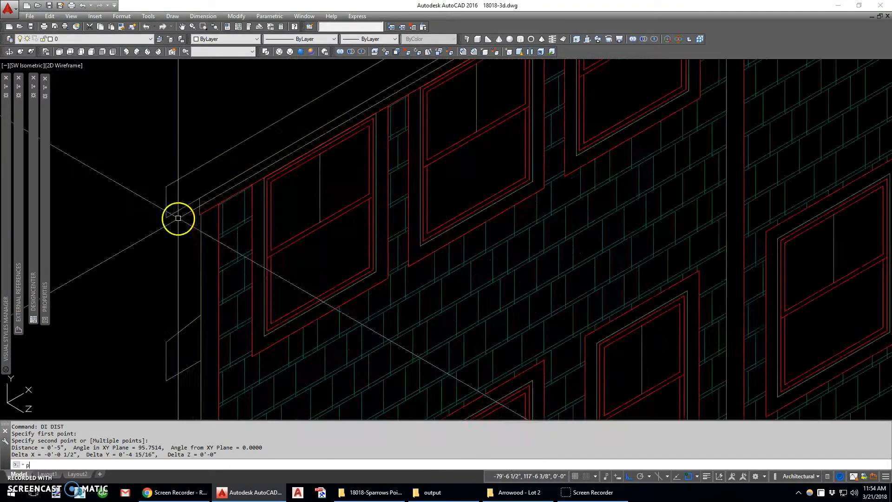
{"action": "type", "text": "l"}
{"action": "key", "text": "Return"}
{"action": "scroll", "coordinate": [178, 216], "scroll_direction": "up", "scroll_amount": 4}
{"action": "left_click", "coordinate": [231, 174]}
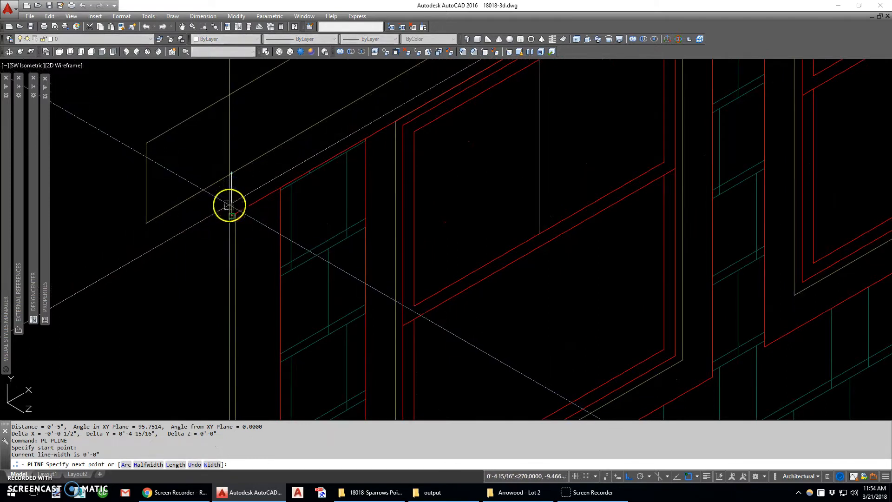
{"action": "left_click", "coordinate": [230, 205]}
- Continue the polyline above the first three top-floor windows to the wall break, up to the eave underside, and close it
{"action": "scroll", "coordinate": [218, 232], "scroll_direction": "down", "scroll_amount": 4}
{"action": "scroll", "coordinate": [428, 113], "scroll_direction": "up", "scroll_amount": 5}
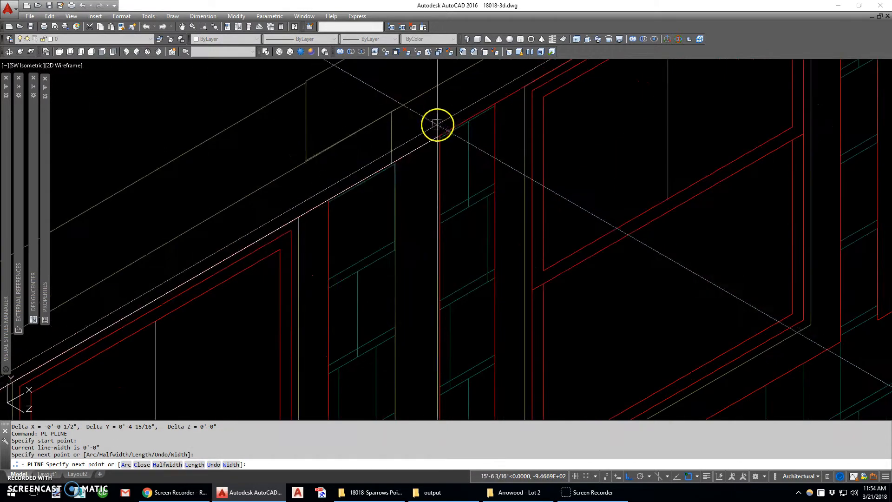
{"action": "scroll", "coordinate": [464, 120], "scroll_direction": "down", "scroll_amount": 3}
{"action": "scroll", "coordinate": [398, 137], "scroll_direction": "up", "scroll_amount": 5}
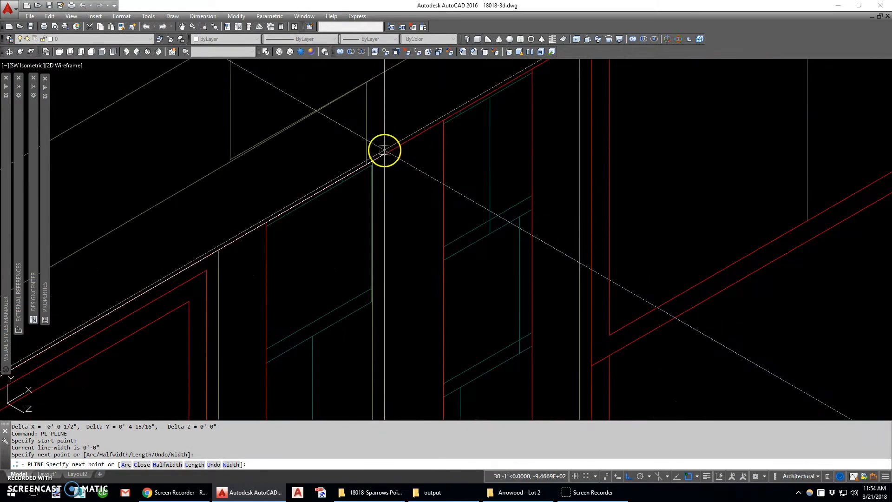
{"action": "type", "text": "per"}
{"action": "key", "text": "Return"}
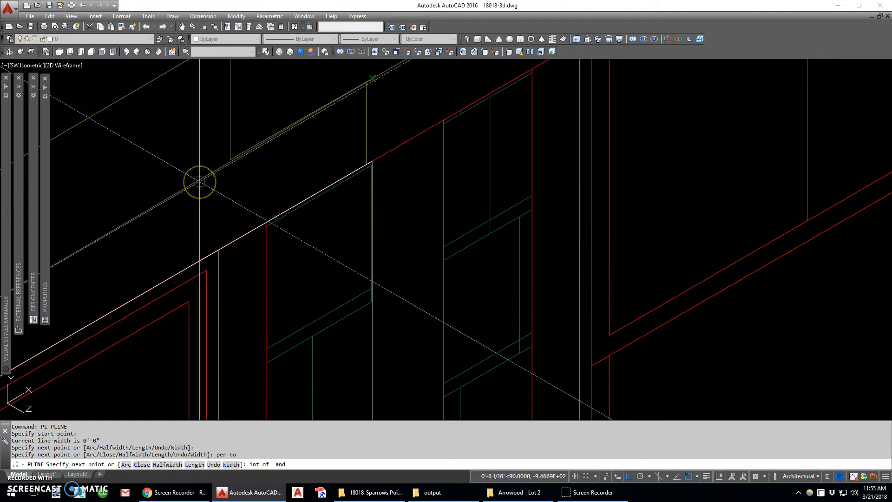
{"action": "scroll", "coordinate": [199, 181], "scroll_direction": "down", "scroll_amount": 4}
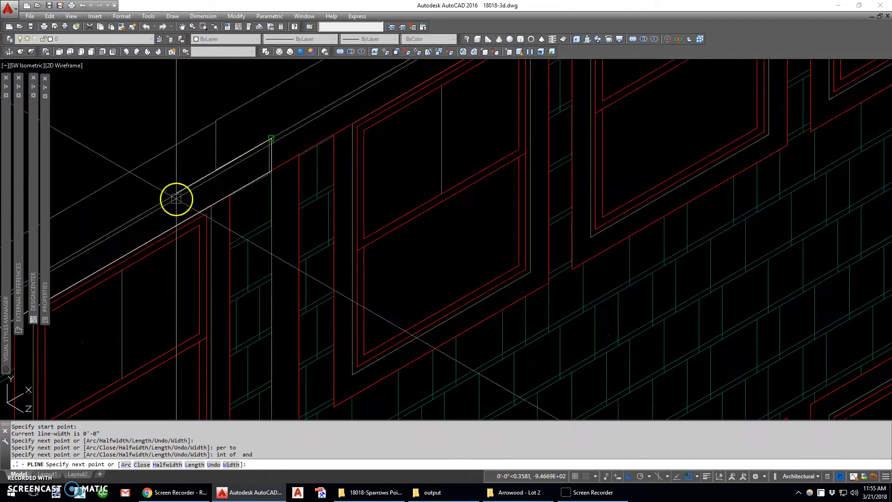
{"action": "scroll", "coordinate": [324, 143], "scroll_direction": "up", "scroll_amount": 4}
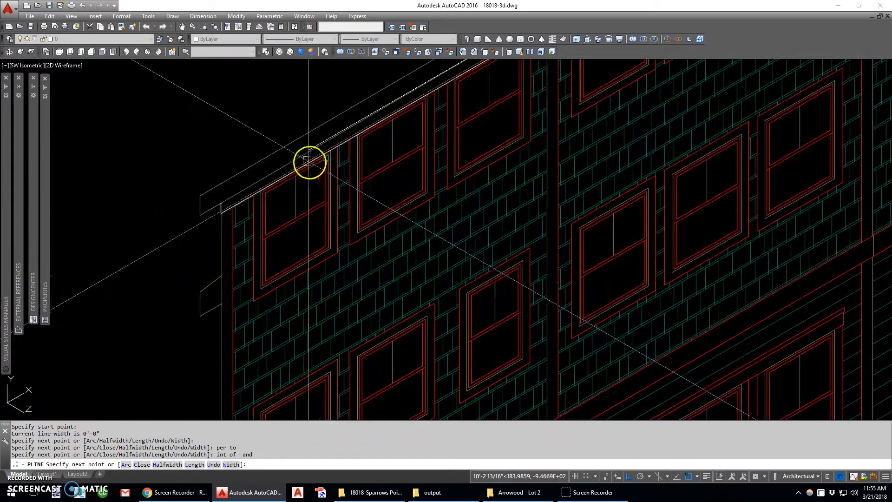
{"action": "type", "text": "c"}
{"action": "key", "text": "Return"}
{"action": "scroll", "coordinate": [264, 179], "scroll_direction": "down", "scroll_amount": 2}
{"action": "key", "text": "Escape"}
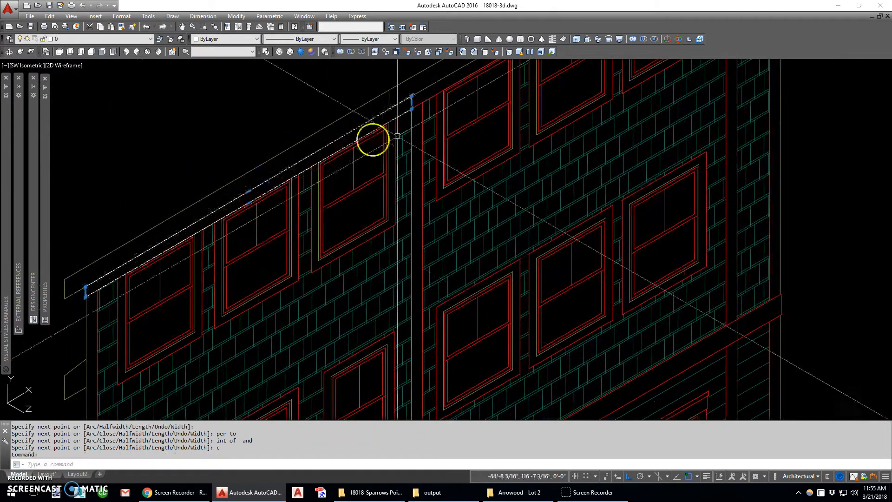
- Start a second polyline at the closed trim outline's upper corner by the wall break, running down its short end edge
{"action": "scroll", "coordinate": [327, 159], "scroll_direction": "up", "scroll_amount": 5}
{"action": "scroll", "coordinate": [326, 158], "scroll_direction": "up", "scroll_amount": 4}
{"action": "type", "text": "pl"}
{"action": "key", "text": "Return"}
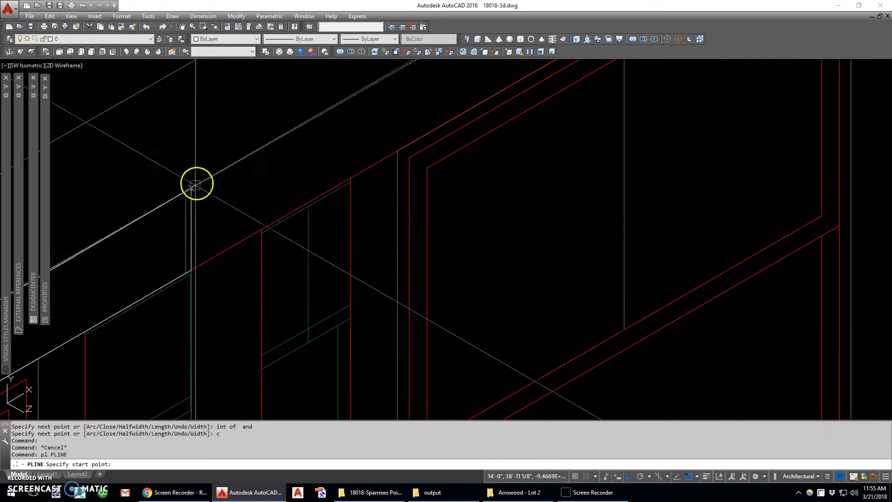
{"action": "left_click", "coordinate": [192, 188]}
{"action": "left_click", "coordinate": [191, 246]}
- Continue the second trim polyline above the last three top-floor windows to the far wall corner and up to the eave underside
{"action": "scroll", "coordinate": [374, 152], "scroll_direction": "down", "scroll_amount": 3}
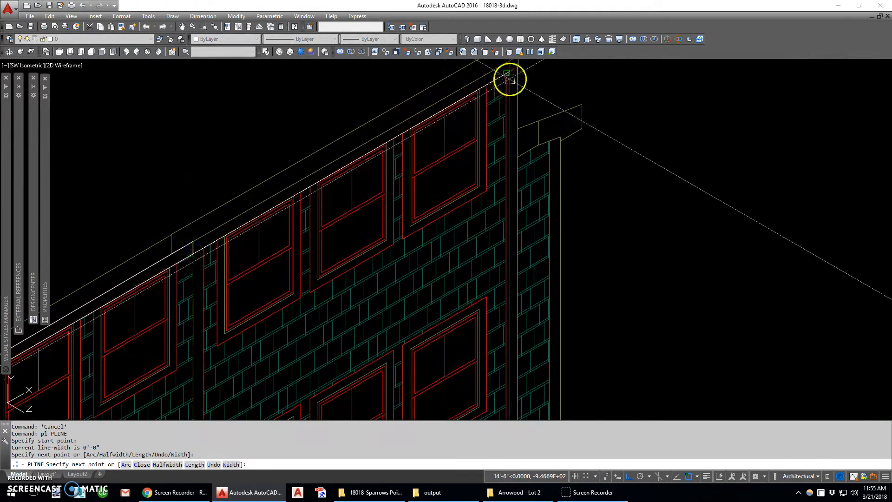
{"action": "scroll", "coordinate": [482, 149], "scroll_direction": "up", "scroll_amount": 5}
{"action": "scroll", "coordinate": [451, 158], "scroll_direction": "up", "scroll_amount": 2}
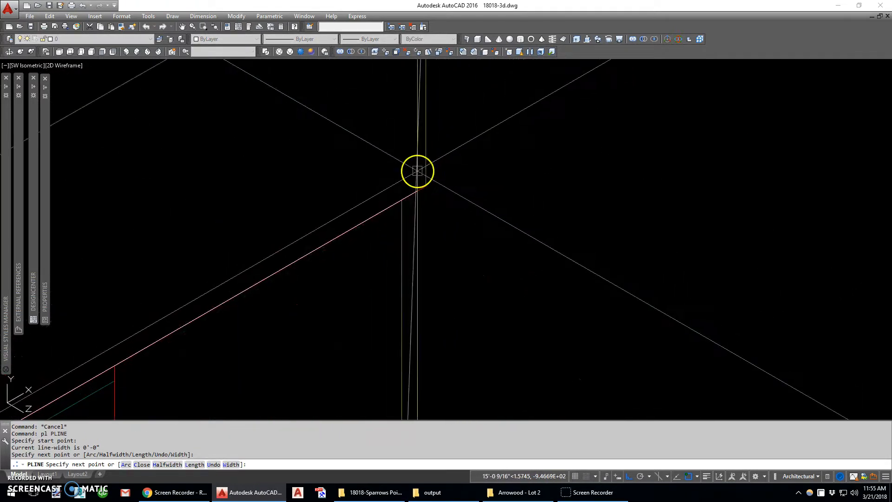
{"action": "scroll", "coordinate": [397, 218], "scroll_direction": "down", "scroll_amount": 4}
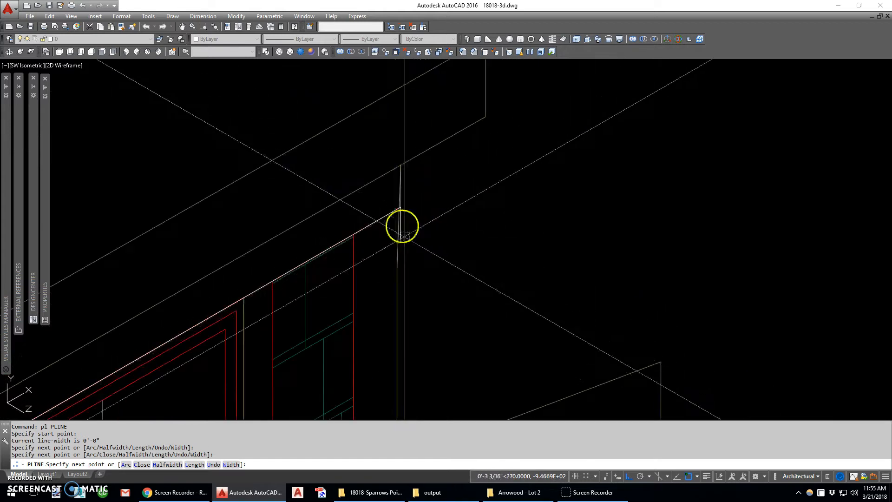
{"action": "scroll", "coordinate": [406, 216], "scroll_direction": "up", "scroll_amount": 3}
{"action": "middle_click_drag", "start_coordinate": [386, 125], "coordinate": [397, 237]}
{"action": "left_click", "coordinate": [395, 148]}
{"action": "scroll", "coordinate": [412, 121], "scroll_direction": "down", "scroll_amount": 6}
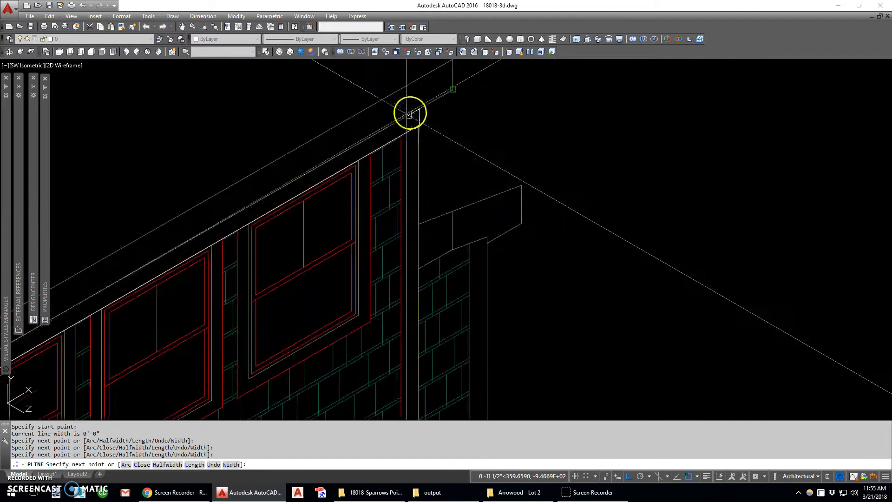
- Close the second trim outline back to its start at the wall break
{"action": "middle_click_drag", "start_coordinate": [230, 207], "coordinate": [391, 110]}
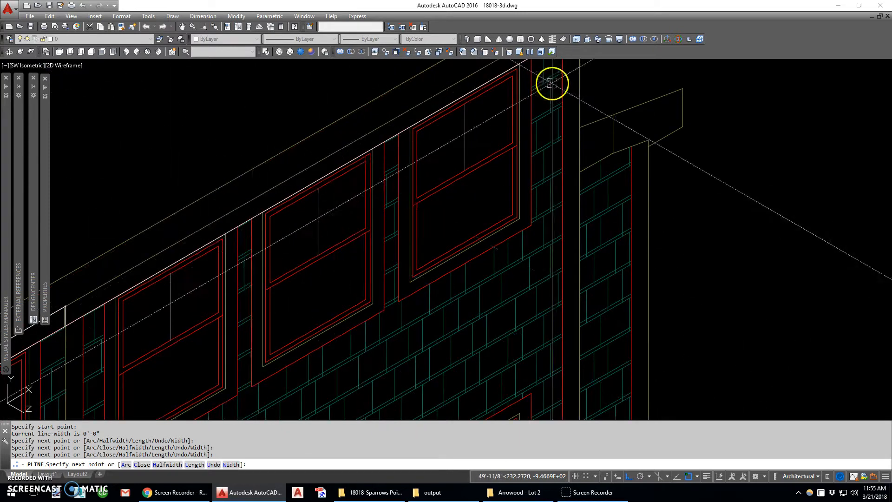
{"action": "middle_click_drag", "start_coordinate": [551, 83], "coordinate": [504, 214]}
{"action": "scroll", "coordinate": [495, 180], "scroll_direction": "up", "scroll_amount": 5}
{"action": "scroll", "coordinate": [657, 112], "scroll_direction": "down", "scroll_amount": 6}
{"action": "middle_click_drag", "start_coordinate": [366, 237], "coordinate": [400, 177]}
{"action": "scroll", "coordinate": [400, 177], "scroll_direction": "up", "scroll_amount": 3}
{"action": "type", "text": "c"}
{"action": "key", "text": "Return"}
{"action": "scroll", "coordinate": [398, 172], "scroll_direction": "down", "scroll_amount": 3}
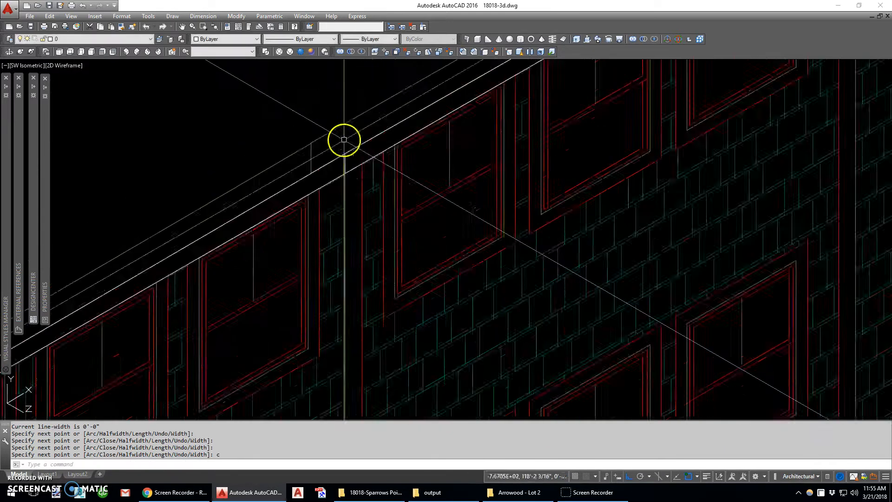
{"action": "scroll", "coordinate": [347, 146], "scroll_direction": "down", "scroll_amount": 5}
{"action": "left_click", "coordinate": [358, 141]}
{"action": "key", "text": "Escape"}
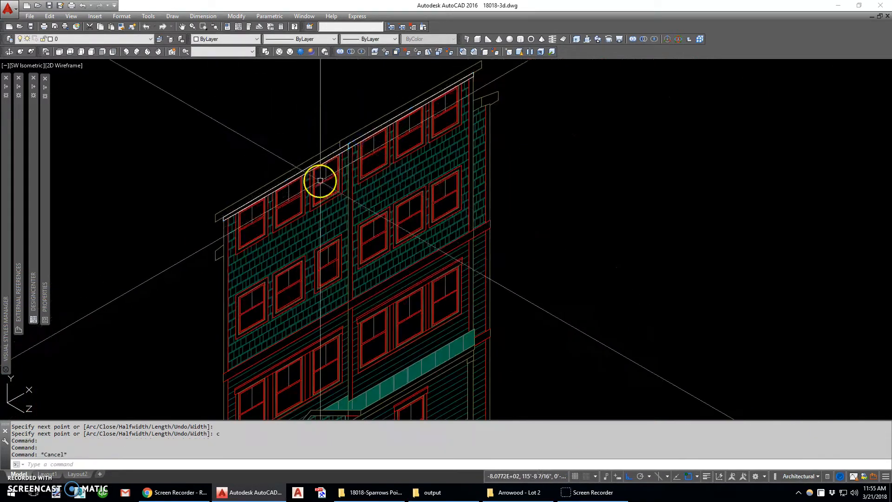
{"action": "key", "text": "Escape"}
- Trace the U-shaped casing of the first top-floor window, below the trim band, with a closed polyline along its inner and outer edges
{"action": "middle_click_drag", "start_coordinate": [256, 227], "coordinate": [290, 179]}
{"action": "scroll", "coordinate": [290, 178], "scroll_direction": "up", "scroll_amount": 3}
{"action": "type", "text": "pl"}
{"action": "key", "text": "Return"}
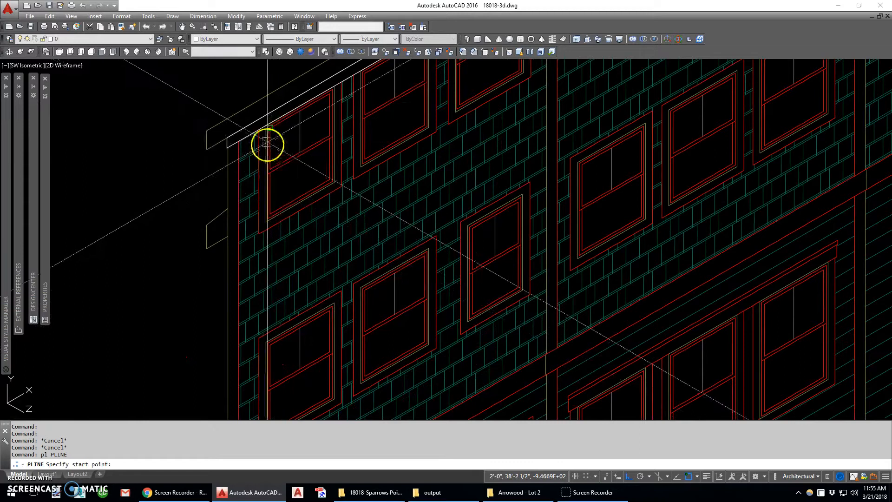
{"action": "left_click", "coordinate": [265, 124]}
{"action": "left_click", "coordinate": [265, 223]}
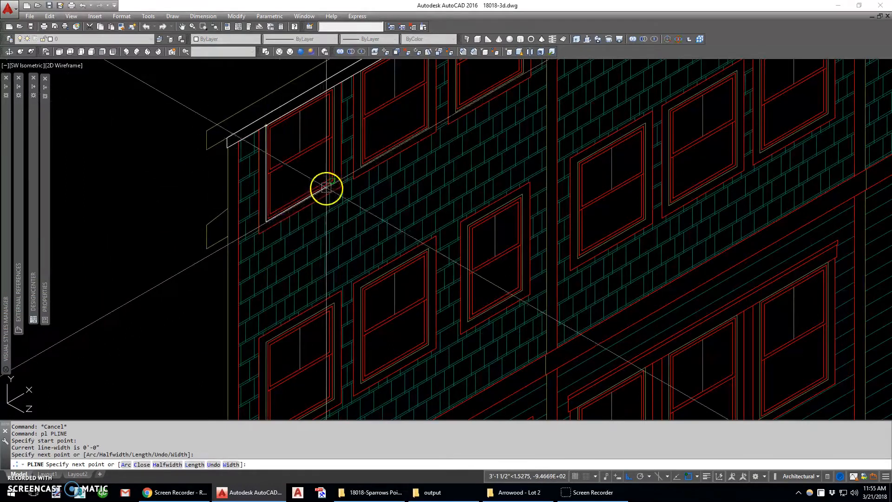
{"action": "left_click", "coordinate": [335, 185]}
{"action": "left_click", "coordinate": [334, 85]}
{"action": "left_click", "coordinate": [340, 83]}
{"action": "left_click", "coordinate": [340, 176]}
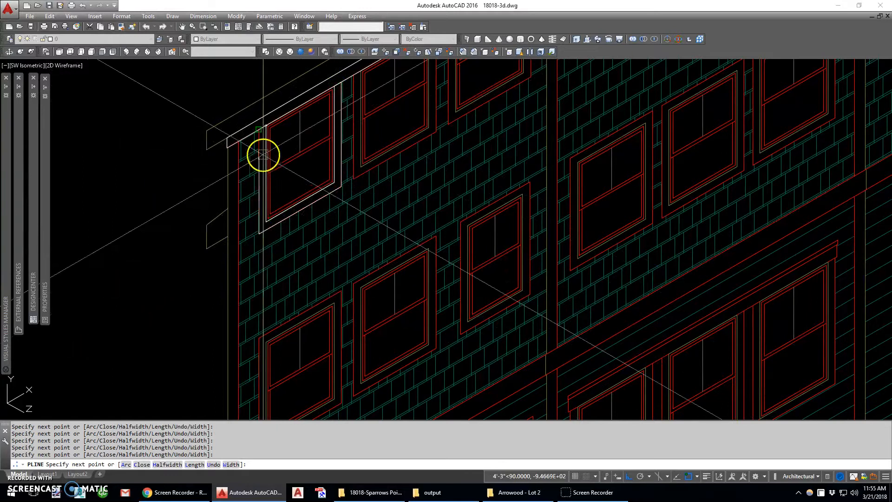
{"action": "type", "text": "c"}
{"action": "key", "text": "Return"}
- Copy the U-shaped casing outline from its lower outer corner onto the second and third top-floor windows
{"action": "middle_click_drag", "start_coordinate": [284, 146], "coordinate": [229, 231]}
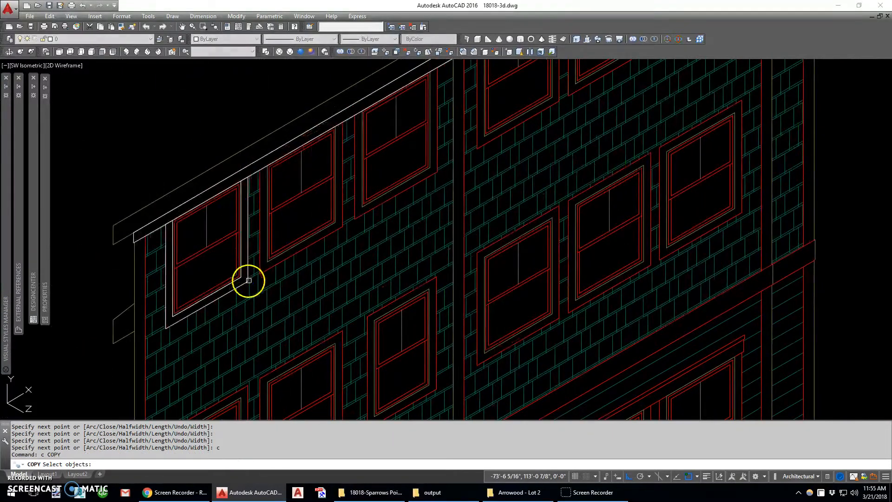
{"action": "left_click", "coordinate": [247, 280]}
{"action": "key", "text": "Return"}
{"action": "left_click", "coordinate": [248, 279]}
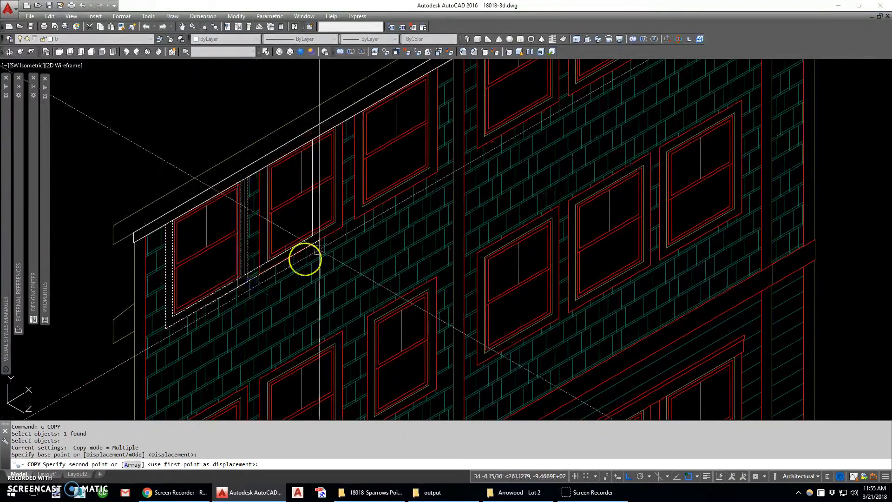
{"action": "left_click", "coordinate": [412, 184]}
{"action": "scroll", "coordinate": [384, 224], "scroll_direction": "down", "scroll_amount": 4}
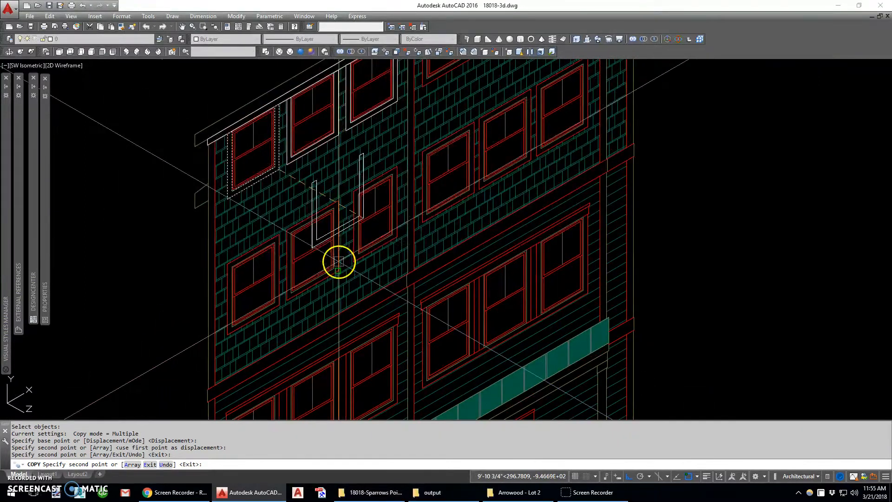
{"action": "key", "text": "Escape"}
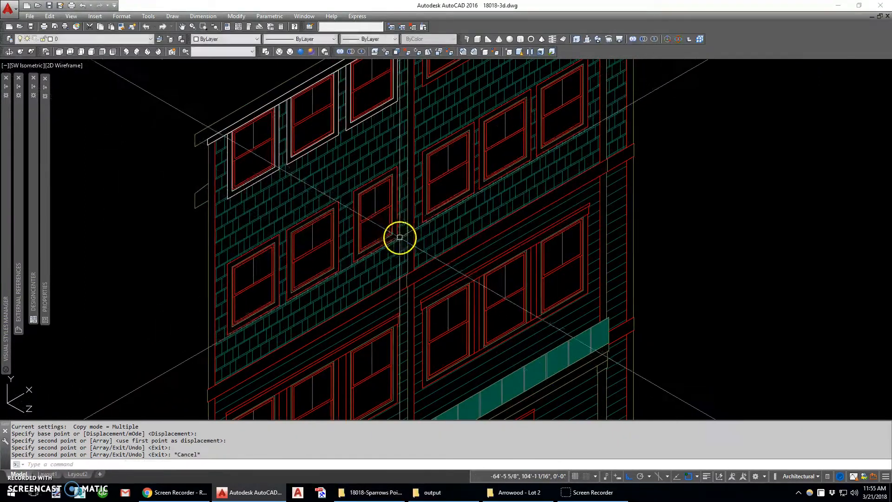
- Draw rectangles along the outer and inner casing edges of the first window in the row below the top floor
{"action": "scroll", "coordinate": [399, 236], "scroll_direction": "down", "scroll_amount": 3}
{"action": "scroll", "coordinate": [341, 278], "scroll_direction": "down", "scroll_amount": 1}
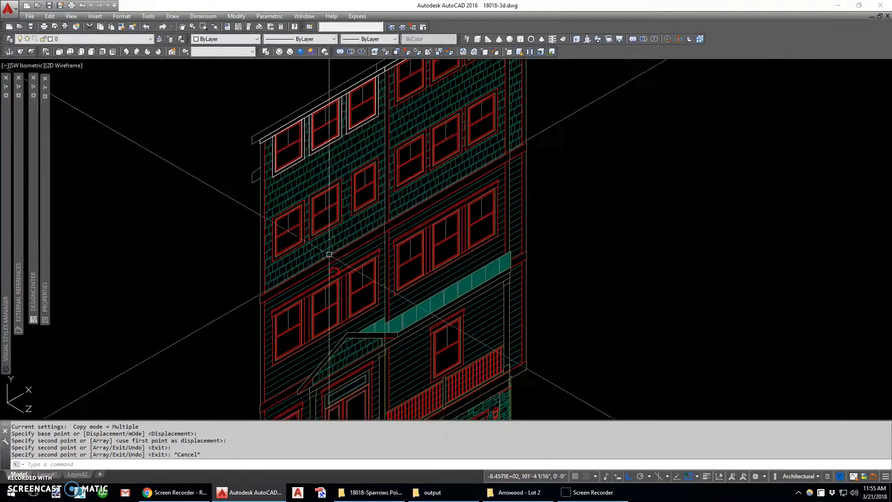
{"action": "scroll", "coordinate": [301, 215], "scroll_direction": "up", "scroll_amount": 4}
{"action": "type", "text": "rec"}
{"action": "key", "text": "space"}
{"action": "left_click", "coordinate": [309, 178]}
{"action": "left_click", "coordinate": [228, 339]}
{"action": "key", "text": "space"}
{"action": "left_click", "coordinate": [320, 173]}
{"action": "left_click", "coordinate": [305, 189]}
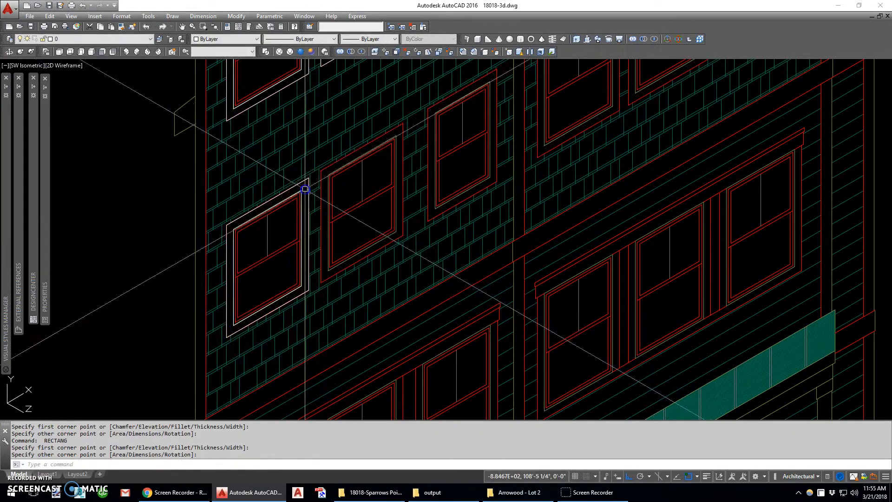
{"action": "type", "text": "c"}
{"action": "key", "text": "space"}
{"action": "scroll", "coordinate": [301, 188], "scroll_direction": "down", "scroll_amount": 5}
{"action": "key", "text": "Escape"}
- Erase the copied casing outlines on the second and third top-floor windows with a window selection
{"action": "scroll", "coordinate": [291, 186], "scroll_direction": "up", "scroll_amount": 4}
{"action": "type", "text": "e"}
{"action": "key", "text": "space"}
{"action": "type", "text": "w"}
{"action": "key", "text": "space"}
{"action": "left_click", "coordinate": [285, 207]}
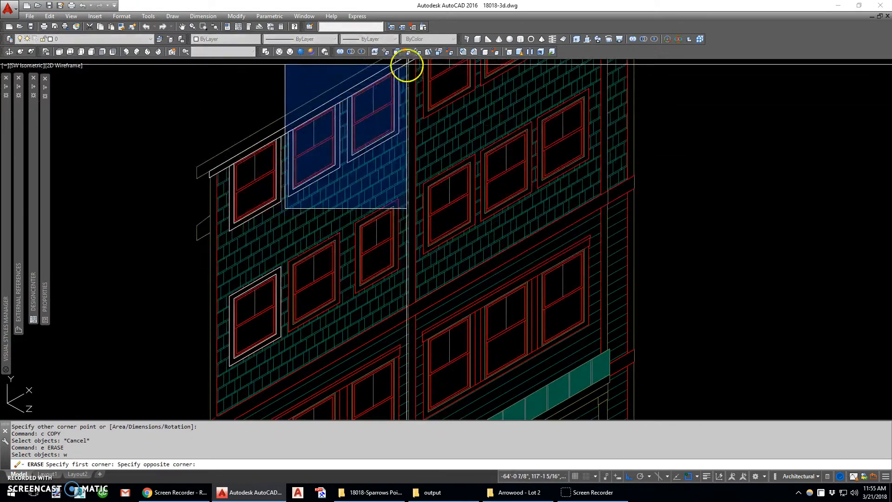
{"action": "left_click", "coordinate": [406, 66]}
{"action": "scroll", "coordinate": [325, 116], "scroll_direction": "down", "scroll_amount": 3}
{"action": "scroll", "coordinate": [279, 253], "scroll_direction": "up", "scroll_amount": 2}
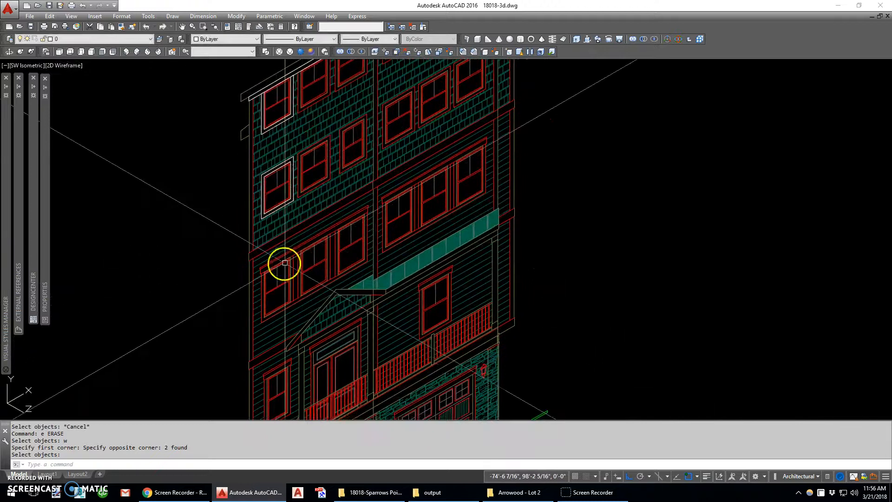
{"action": "scroll", "coordinate": [264, 149], "scroll_direction": "up", "scroll_amount": 3}
{"action": "key", "text": "space"}
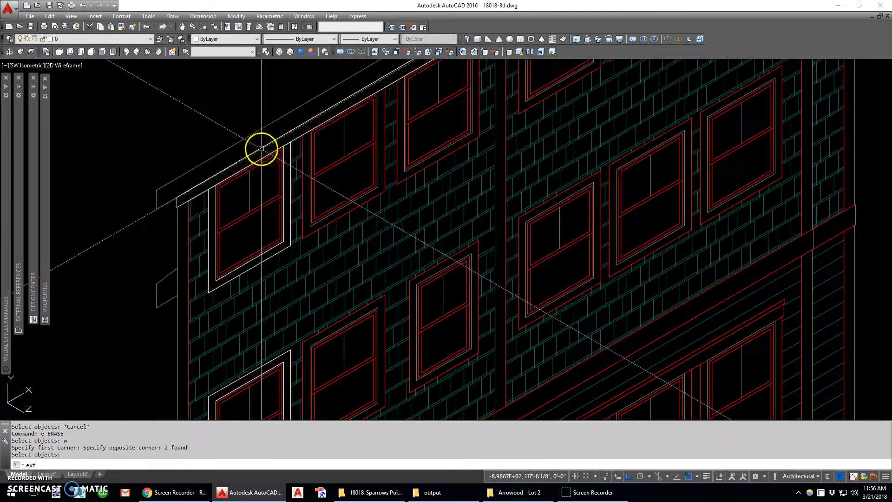
- Extrude the first eave trim outline, above the first three top-floor windows, by 1 inch
{"action": "type", "text": "ext"}
{"action": "key", "text": "space"}
{"action": "left_click", "coordinate": [261, 147]}
{"action": "key", "text": "space"}
{"action": "type", "text": "1"}
{"action": "key", "text": "Return"}
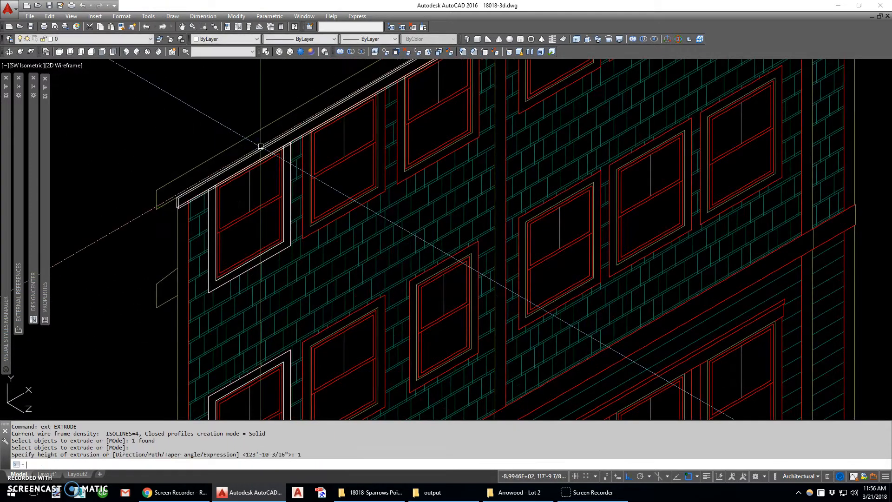
- Offset the end face of the extruded eave trim at the outer wall corner by .5 inch
{"action": "scroll", "coordinate": [175, 203], "scroll_direction": "up", "scroll_amount": 5}
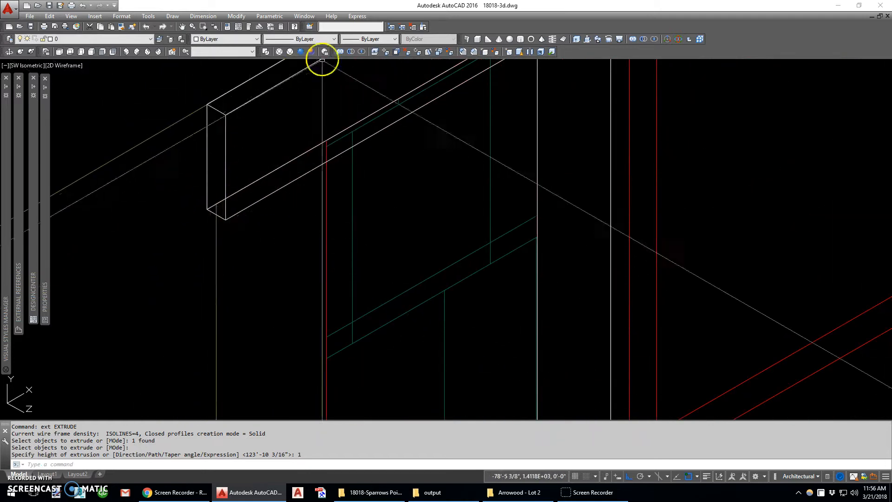
{"action": "left_click", "coordinate": [398, 52]}
{"action": "left_click", "coordinate": [222, 140]}
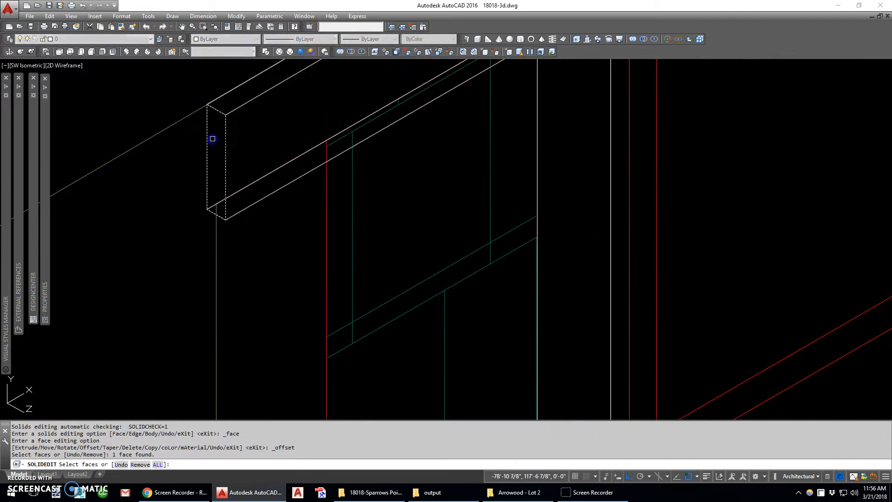
{"action": "key", "text": "space"}
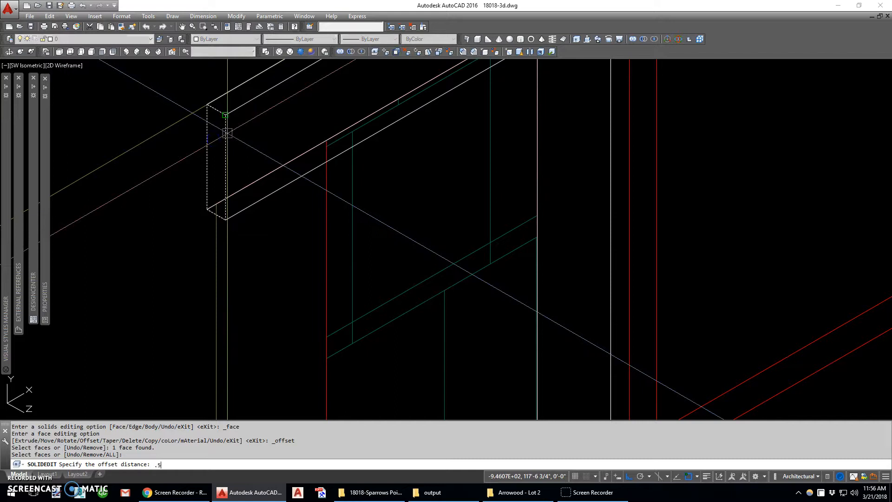
{"action": "type", "text": ".5"}
{"action": "key", "text": "Return"}
{"action": "scroll", "coordinate": [205, 168], "scroll_direction": "down", "scroll_amount": 3}
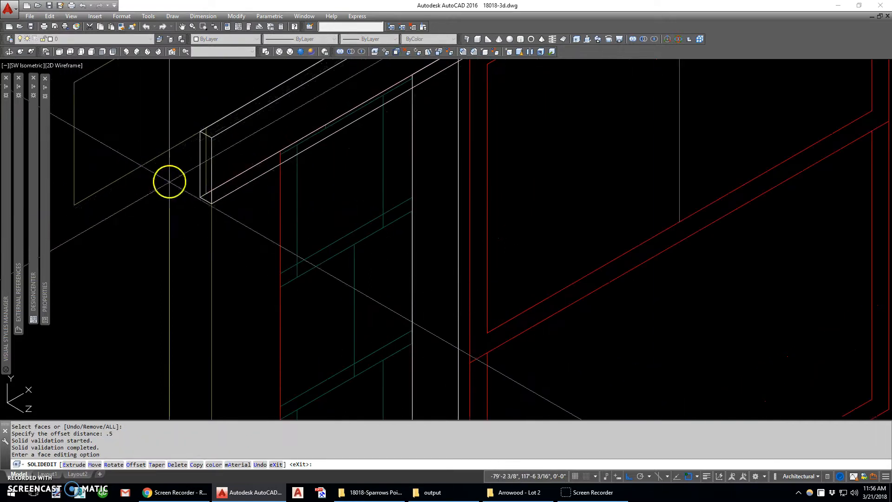
{"action": "key", "text": "Escape"}
{"action": "key", "text": "Escape"}
{"action": "key", "text": "Escape"}
- Extrude the U-shaped top-floor casing outline and both casing rectangles of the window below it by 3/4 inch
{"action": "scroll", "coordinate": [204, 197], "scroll_direction": "down", "scroll_amount": 4}
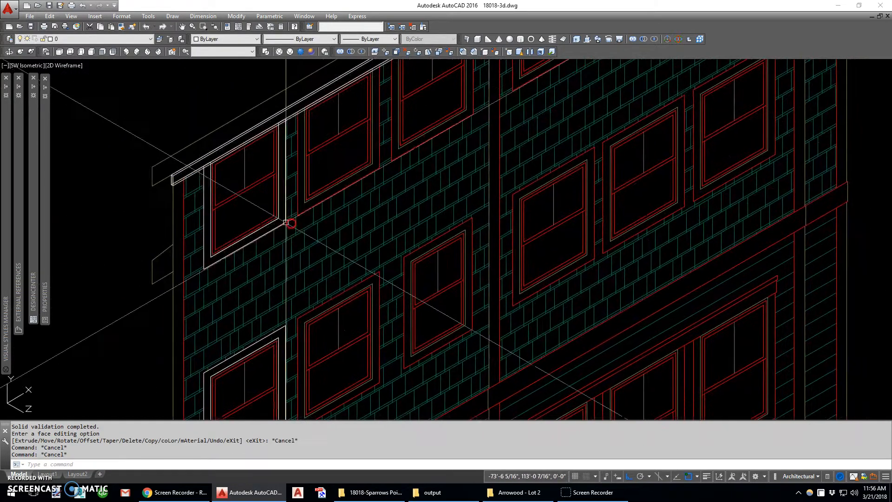
{"action": "type", "text": "ext"}
{"action": "key", "text": "Return"}
{"action": "left_click", "coordinate": [282, 225]}
{"action": "middle_click_drag", "start_coordinate": [276, 318], "coordinate": [279, 270]}
{"action": "left_click", "coordinate": [278, 272]}
{"action": "left_click", "coordinate": [265, 310]}
{"action": "right_click", "coordinate": [265, 311]}
{"action": "type", "text": "3/"}
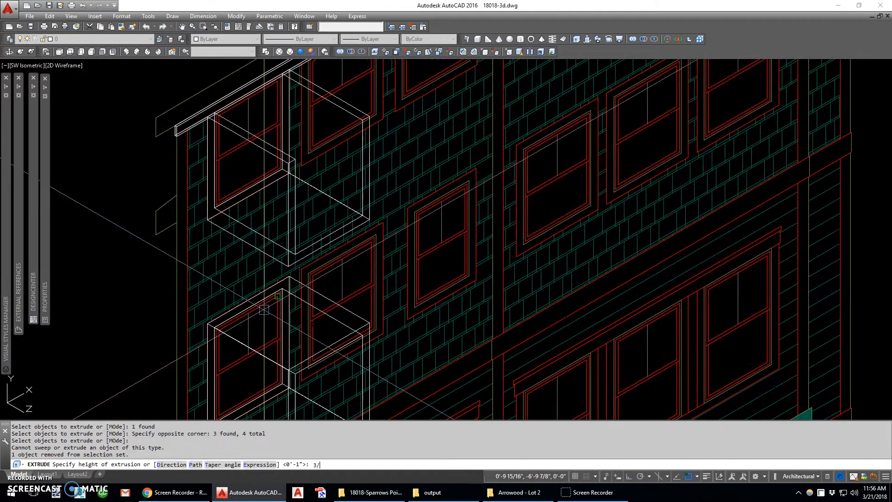
{"action": "type", "text": "4"}
{"action": "key", "text": "Return"}
{"action": "type", "text": "du"}
{"action": "key", "text": "Return"}
{"action": "key", "text": "Escape"}
- Check the model in the Realistic visual style and return to 2D Wireframe
{"action": "left_click", "coordinate": [239, 194]}
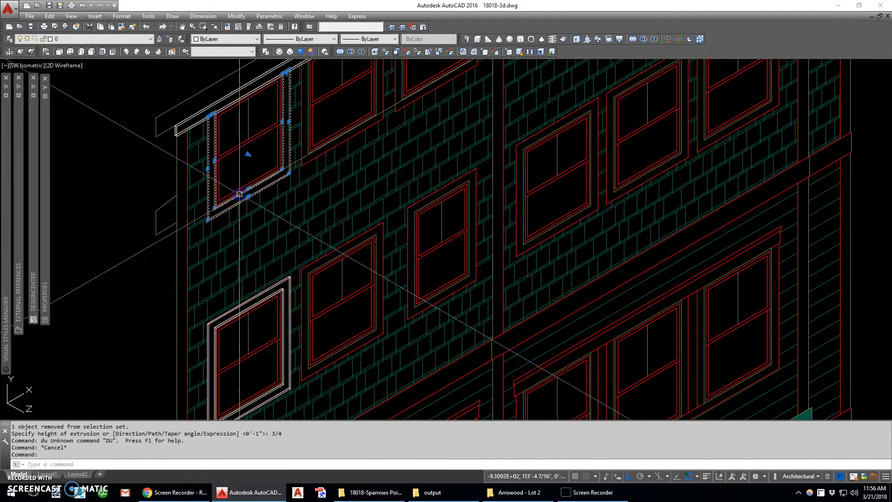
{"action": "left_click", "coordinate": [300, 52]}
{"action": "left_click", "coordinate": [266, 51]}
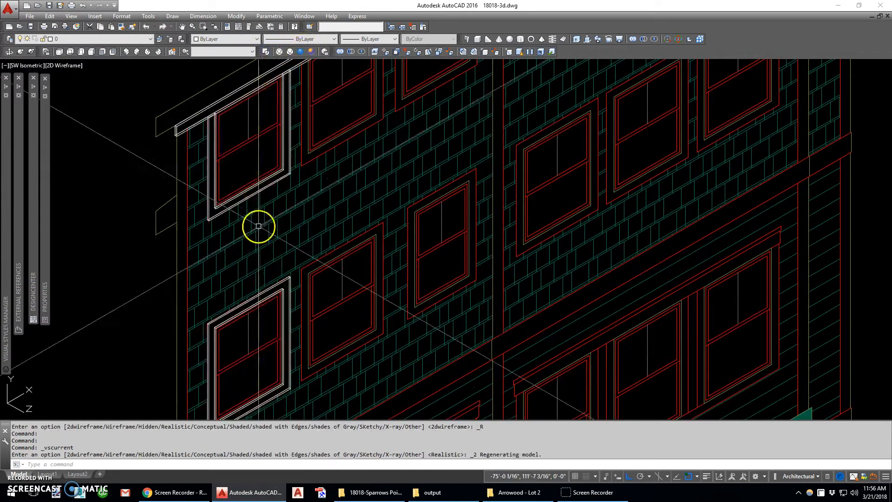
- Subtract the inner extruded rectangle from the outer one to form the casing frame of the window below the top floor
{"action": "type", "text": "su"}
{"action": "key", "text": "Return"}
{"action": "left_click", "coordinate": [242, 307]}
{"action": "key", "text": "Return"}
{"action": "left_click", "coordinate": [251, 308]}
{"action": "scroll", "coordinate": [257, 307], "scroll_direction": "up", "scroll_amount": 4}
{"action": "type", "text": "c"}
{"action": "key", "text": "Return"}
{"action": "scroll", "coordinate": [251, 290], "scroll_direction": "down", "scroll_amount": 4}
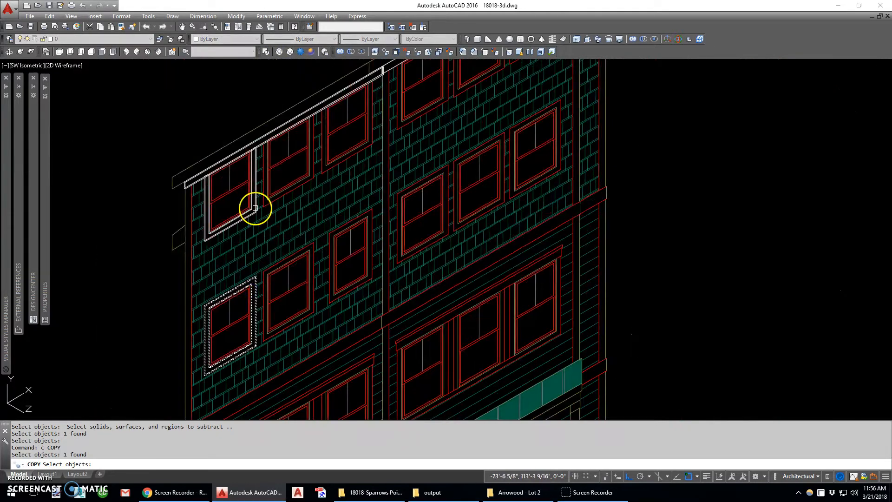
{"action": "scroll", "coordinate": [255, 207], "scroll_direction": "up", "scroll_amount": 3}
{"action": "key", "text": "Escape"}
- Copy the extruded U-shaped casing onto the second and third top-floor windows, using its lower corner as base point
{"action": "scroll", "coordinate": [248, 210], "scroll_direction": "down", "scroll_amount": 1}
{"action": "key", "text": "Return"}
{"action": "left_click", "coordinate": [246, 210]}
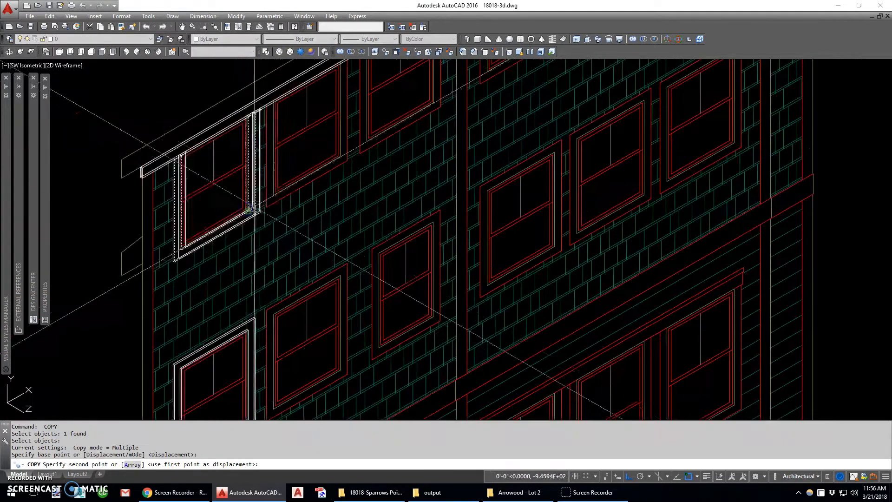
{"action": "scroll", "coordinate": [341, 158], "scroll_direction": "up", "scroll_amount": 3}
{"action": "left_click", "coordinate": [340, 157]}
{"action": "scroll", "coordinate": [335, 163], "scroll_direction": "down", "scroll_amount": 4}
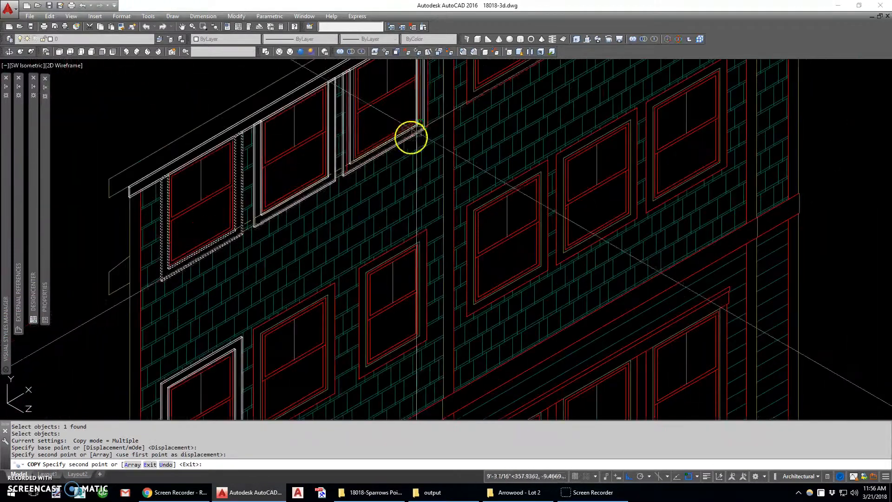
{"action": "scroll", "coordinate": [408, 140], "scroll_direction": "up", "scroll_amount": 2}
{"action": "left_click", "coordinate": [420, 124]}
{"action": "scroll", "coordinate": [420, 124], "scroll_direction": "down", "scroll_amount": 4}
{"action": "key", "text": "Escape"}
- Copy the rectangular casing frame from its upper outer corner onto the second and third windows of the row below the top floor
{"action": "scroll", "coordinate": [346, 218], "scroll_direction": "up", "scroll_amount": 3}
{"action": "key", "text": "Return"}
{"action": "left_click", "coordinate": [354, 189]}
{"action": "scroll", "coordinate": [355, 187], "scroll_direction": "up", "scroll_amount": 3}
{"action": "key", "text": "Return"}
{"action": "scroll", "coordinate": [354, 187], "scroll_direction": "up", "scroll_amount": 2}
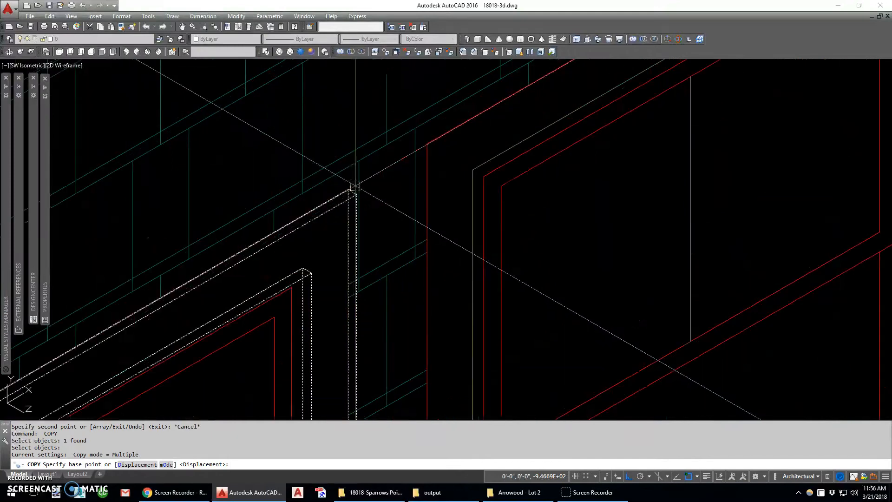
{"action": "left_click", "coordinate": [352, 191]}
{"action": "scroll", "coordinate": [291, 241], "scroll_direction": "down", "scroll_amount": 5}
{"action": "scroll", "coordinate": [357, 203], "scroll_direction": "up", "scroll_amount": 3}
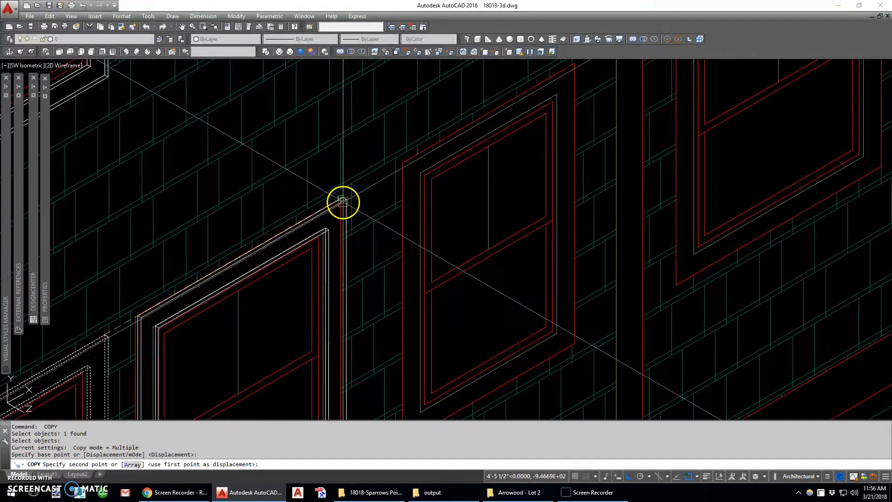
{"action": "left_click", "coordinate": [343, 200]}
{"action": "middle_click_drag", "start_coordinate": [544, 110], "coordinate": [342, 270]}
{"action": "left_click", "coordinate": [371, 224]}
- Place three more copies of the casing frame on the same row's windows beyond the wall break and end the copying
{"action": "scroll", "coordinate": [371, 186], "scroll_direction": "down", "scroll_amount": 4}
{"action": "scroll", "coordinate": [454, 144], "scroll_direction": "up", "scroll_amount": 4}
{"action": "left_click", "coordinate": [443, 149]}
{"action": "middle_click_drag", "start_coordinate": [547, 114], "coordinate": [363, 250]}
{"action": "left_click", "coordinate": [399, 204]}
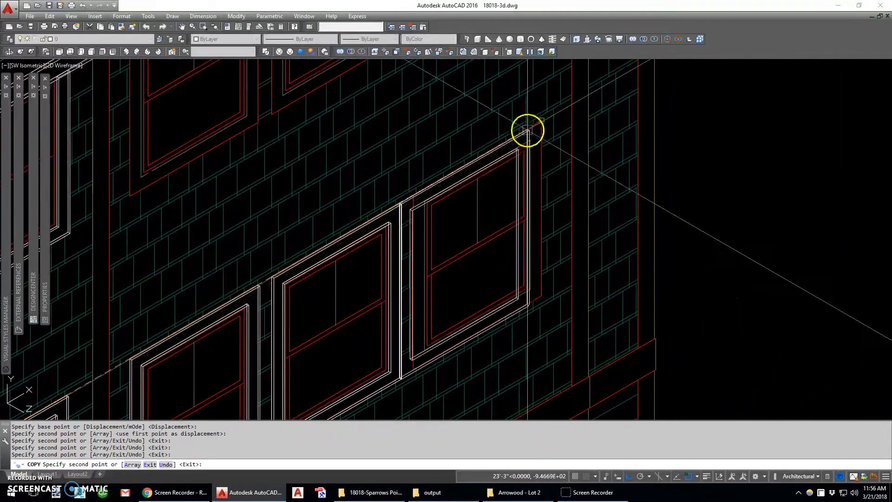
{"action": "left_click", "coordinate": [527, 131]}
{"action": "scroll", "coordinate": [519, 155], "scroll_direction": "down", "scroll_amount": 4}
{"action": "scroll", "coordinate": [343, 298], "scroll_direction": "up", "scroll_amount": 4}
{"action": "key", "text": "Escape"}
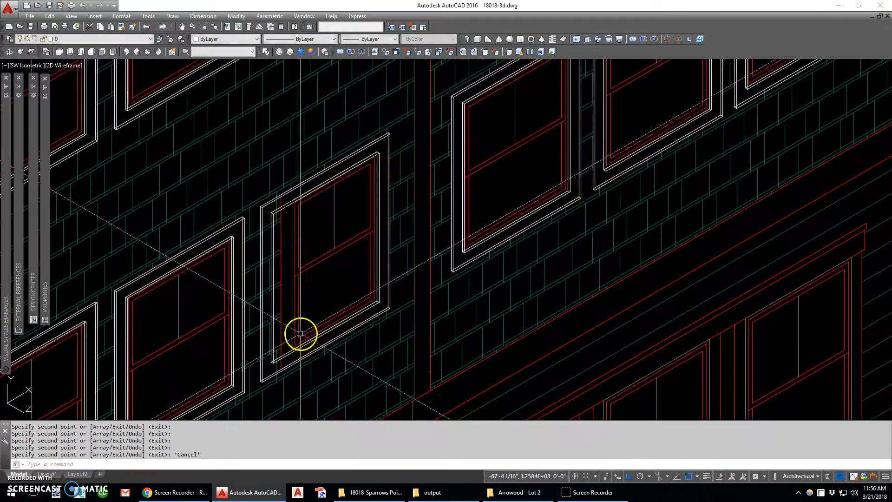
- Slice the copied casing frame on the narrow third window along the YZ plane at the middle, keeping the half nearer the wall break
{"action": "middle_click_drag", "start_coordinate": [301, 333], "coordinate": [267, 319]}
{"action": "key", "text": "Return"}
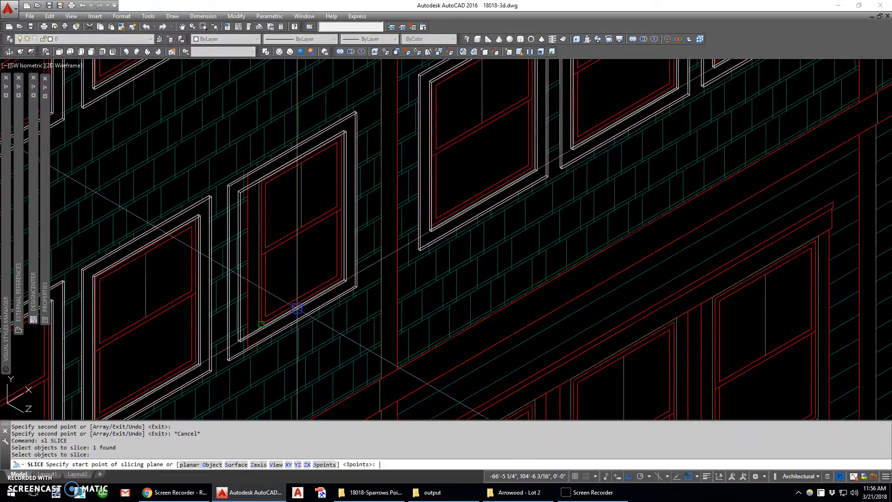
{"action": "type", "text": "yz"}
{"action": "key", "text": "Return"}
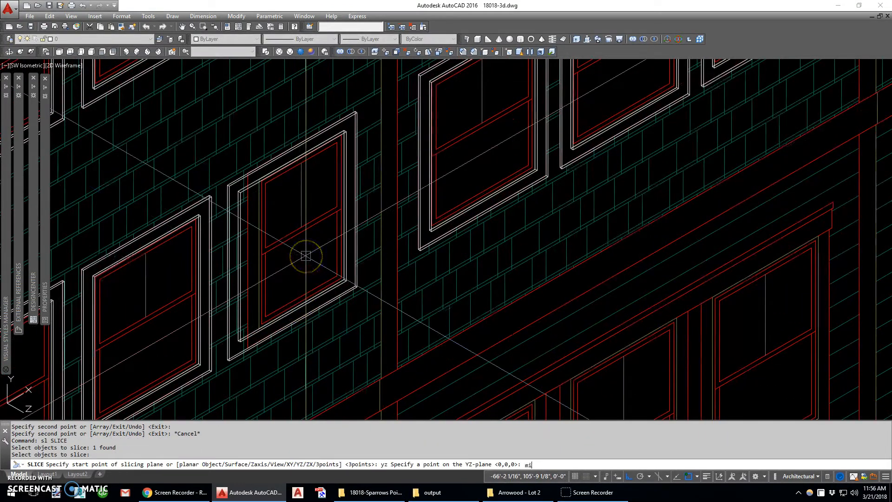
{"action": "left_click", "coordinate": [304, 235]}
{"action": "left_click", "coordinate": [318, 223]}
- Mirror the kept half of the casing about the vertical line through its cut end, retaining the source object
{"action": "type", "text": "mi"}
{"action": "key", "text": "Return"}
{"action": "left_click", "coordinate": [302, 141]}
{"action": "scroll", "coordinate": [302, 141], "scroll_direction": "up", "scroll_amount": 3}
{"action": "key", "text": "Return"}
{"action": "left_click", "coordinate": [299, 154]}
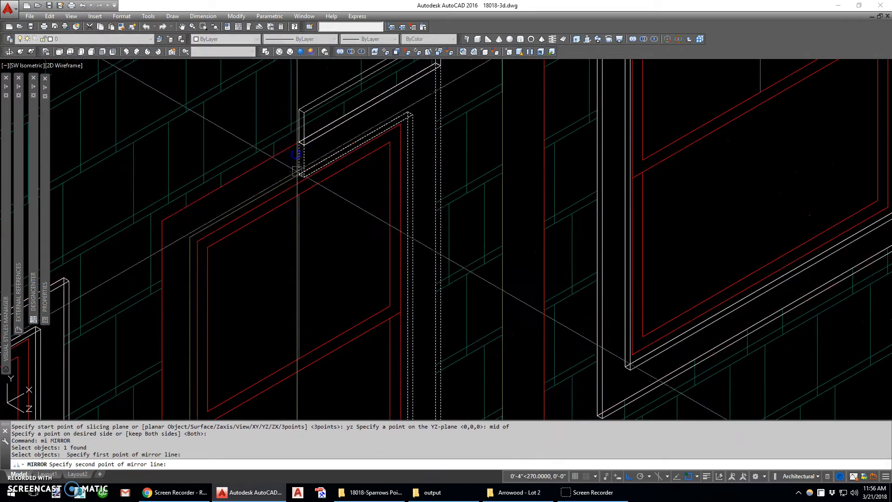
{"action": "left_click", "coordinate": [298, 172]}
{"action": "scroll", "coordinate": [302, 154], "scroll_direction": "down", "scroll_amount": 3}
{"action": "key", "text": "Return"}
- Union the two casing halves on the narrow window into one solid
{"action": "left_click", "coordinate": [307, 140]}
{"action": "left_click", "coordinate": [294, 146]}
{"action": "key", "text": "Return"}
- Copy the U-shaped top-floor casing from its lower outer corner onto the three top-floor windows beyond the wall break
{"action": "scroll", "coordinate": [288, 187], "scroll_direction": "down", "scroll_amount": 6}
{"action": "middle_click_drag", "start_coordinate": [361, 118], "coordinate": [316, 173]}
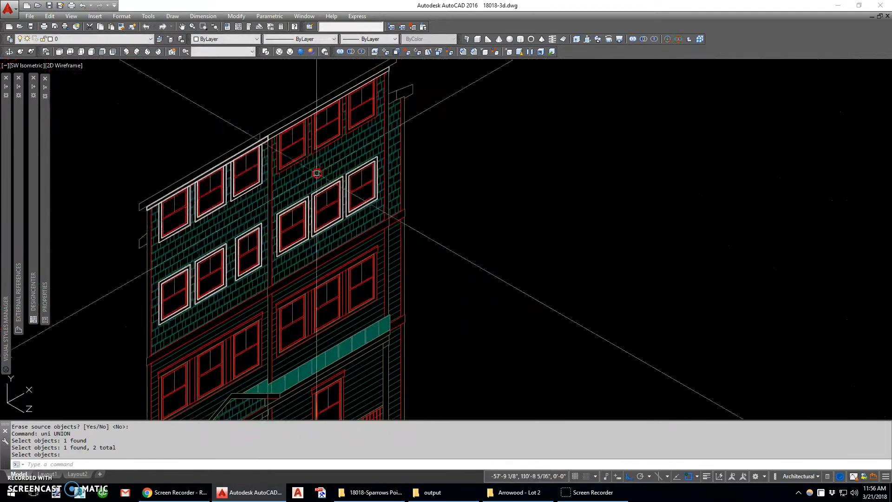
{"action": "scroll", "coordinate": [278, 158], "scroll_direction": "up", "scroll_amount": 3}
{"action": "type", "text": "c"}
{"action": "key", "text": "Return"}
{"action": "scroll", "coordinate": [226, 228], "scroll_direction": "up", "scroll_amount": 3}
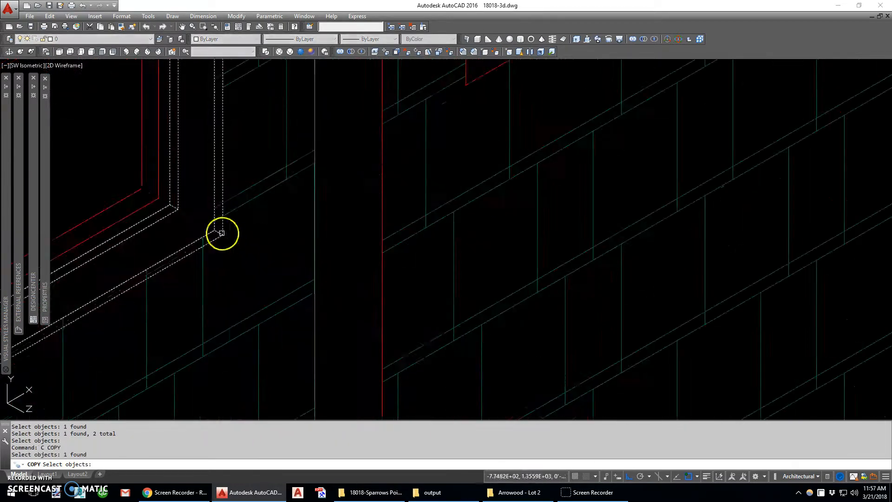
{"action": "key", "text": "Return"}
{"action": "left_click", "coordinate": [209, 243]}
{"action": "scroll", "coordinate": [236, 254], "scroll_direction": "down", "scroll_amount": 3}
{"action": "left_click", "coordinate": [277, 222]}
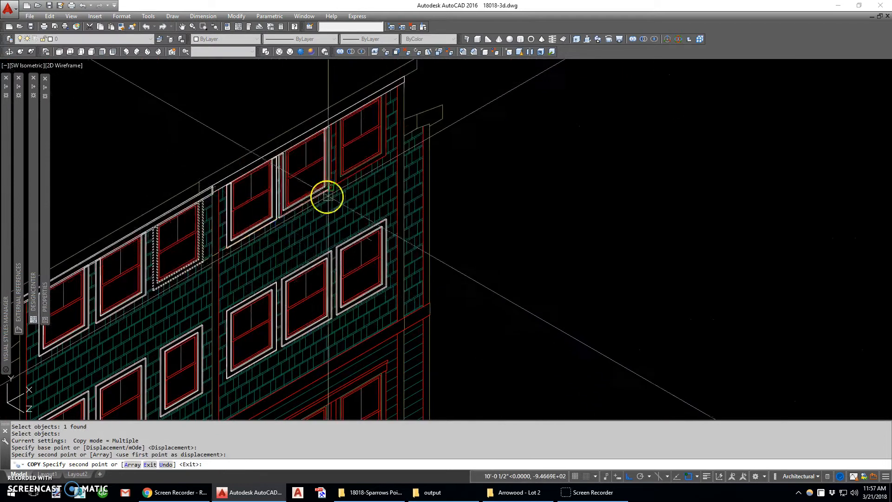
{"action": "left_click", "coordinate": [389, 159]}
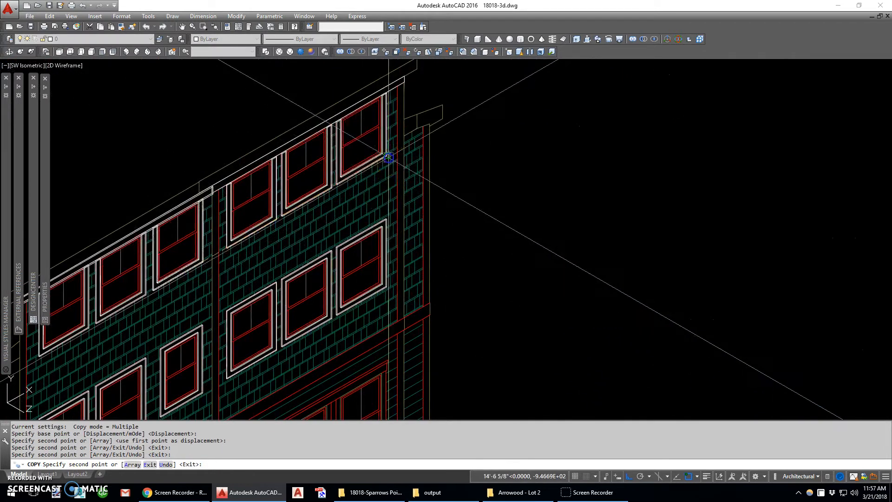
{"action": "scroll", "coordinate": [388, 161], "scroll_direction": "down", "scroll_amount": 3}
{"action": "key", "text": "Escape"}
- Draw a 1-inch-high box over the band board below the shingles, from the building's outer corner to the wall break
{"action": "scroll", "coordinate": [241, 333], "scroll_direction": "up", "scroll_amount": 6}
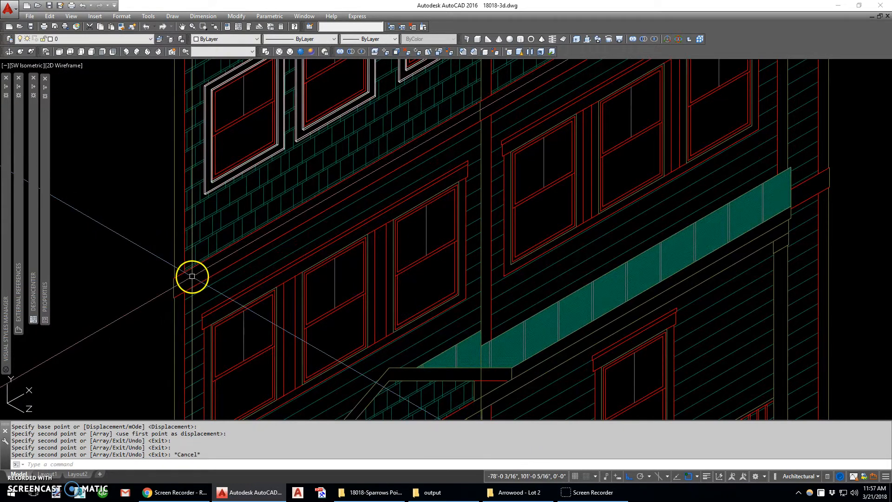
{"action": "scroll", "coordinate": [179, 296], "scroll_direction": "up", "scroll_amount": 2}
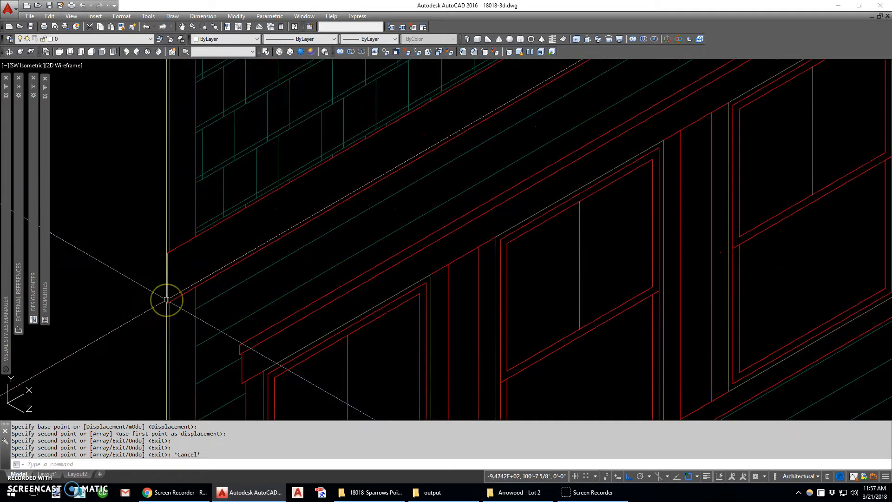
{"action": "scroll", "coordinate": [167, 299], "scroll_direction": "down", "scroll_amount": 5}
{"action": "left_click", "coordinate": [164, 315]}
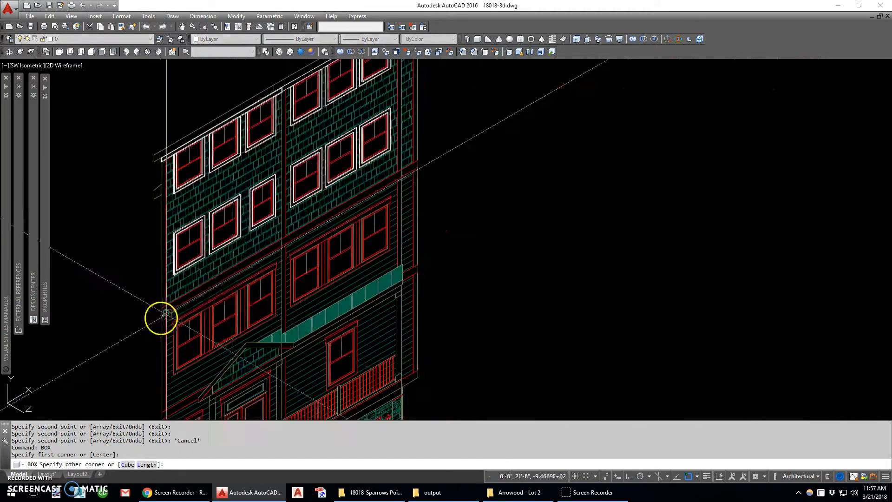
{"action": "scroll", "coordinate": [271, 258], "scroll_direction": "up", "scroll_amount": 4}
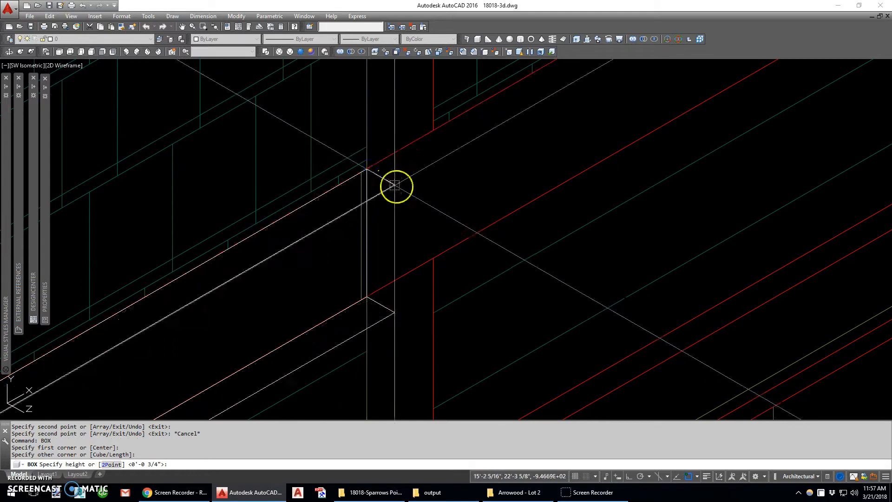
{"action": "type", "text": "1"}
{"action": "key", "text": "Return"}
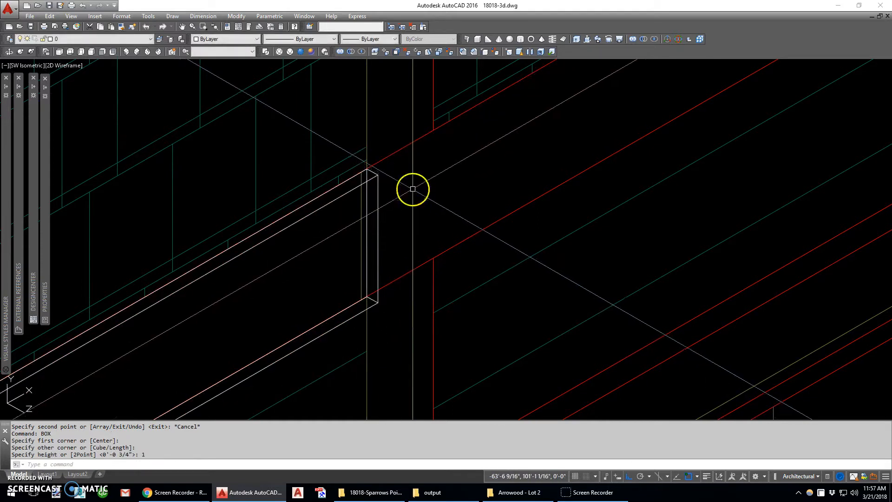
- Stretch the band box's end at the building's outer corner outward by 0.5 inch
{"action": "scroll", "coordinate": [412, 189], "scroll_direction": "down", "scroll_amount": 5}
{"action": "scroll", "coordinate": [123, 354], "scroll_direction": "up", "scroll_amount": 5}
{"action": "left_click", "coordinate": [175, 340]}
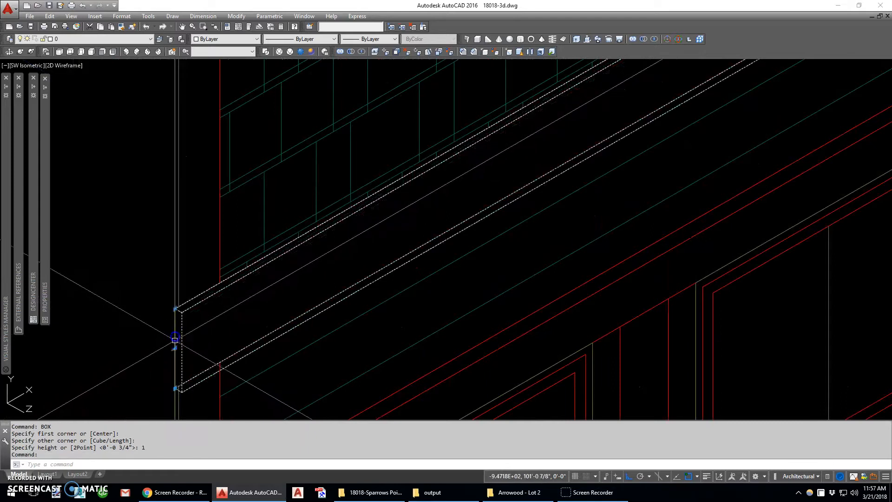
{"action": "left_click", "coordinate": [174, 348]}
{"action": "type", "text": ".5"}
{"action": "key", "text": "Return"}
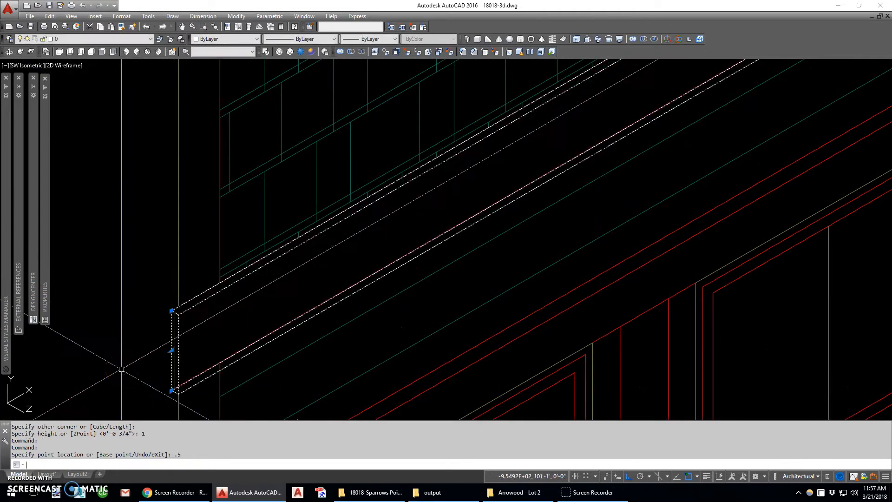
- Draw a second 1-inch-high box over the band board, from the wall break to the far corner of the front wall
{"action": "scroll", "coordinate": [122, 368], "scroll_direction": "down", "scroll_amount": 4}
{"action": "scroll", "coordinate": [414, 218], "scroll_direction": "up", "scroll_amount": 5}
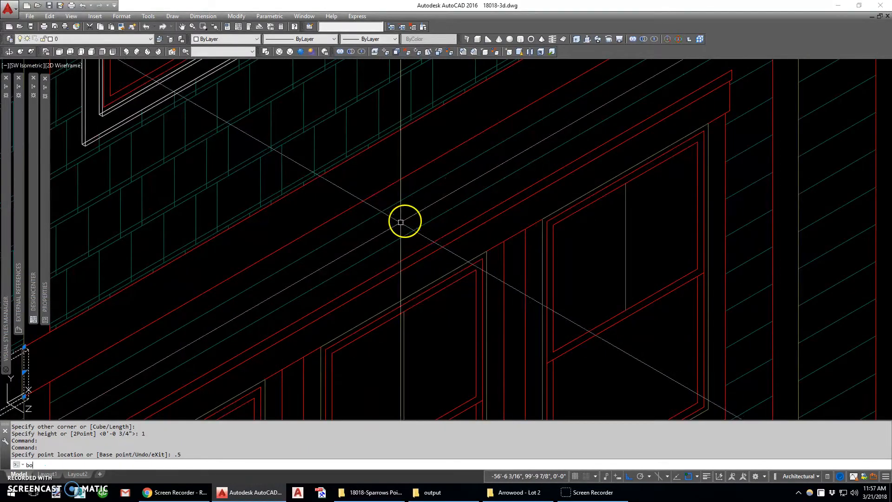
{"action": "type", "text": "bo"}
{"action": "key", "text": "Return"}
{"action": "scroll", "coordinate": [209, 293], "scroll_direction": "down", "scroll_amount": 3}
{"action": "scroll", "coordinate": [130, 334], "scroll_direction": "up", "scroll_amount": 6}
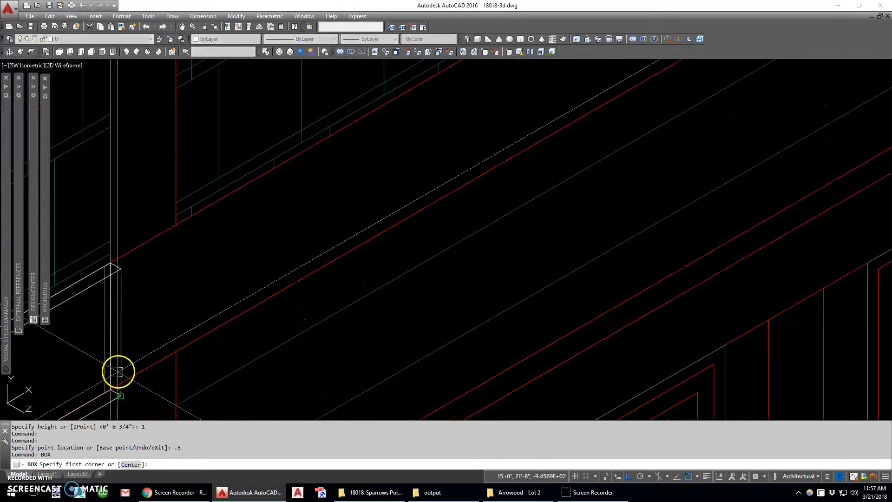
{"action": "scroll", "coordinate": [112, 375], "scroll_direction": "down", "scroll_amount": 3}
{"action": "scroll", "coordinate": [435, 187], "scroll_direction": "up", "scroll_amount": 2}
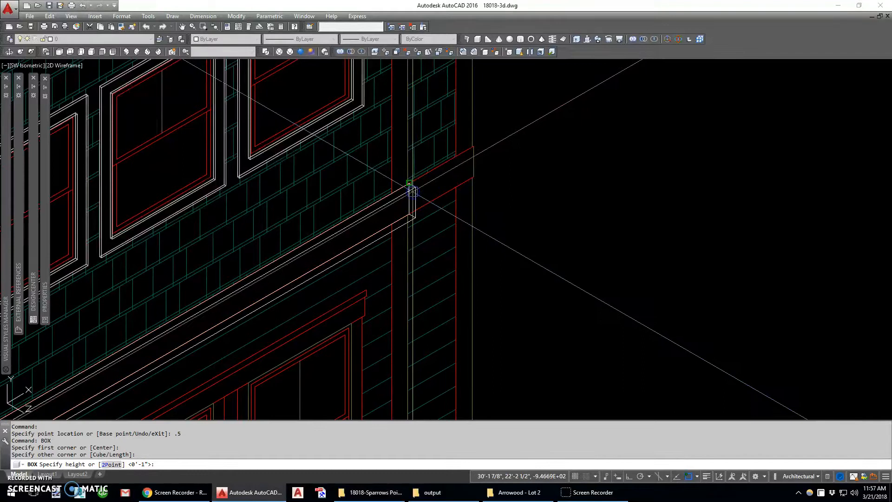
{"action": "left_click", "coordinate": [413, 190]}
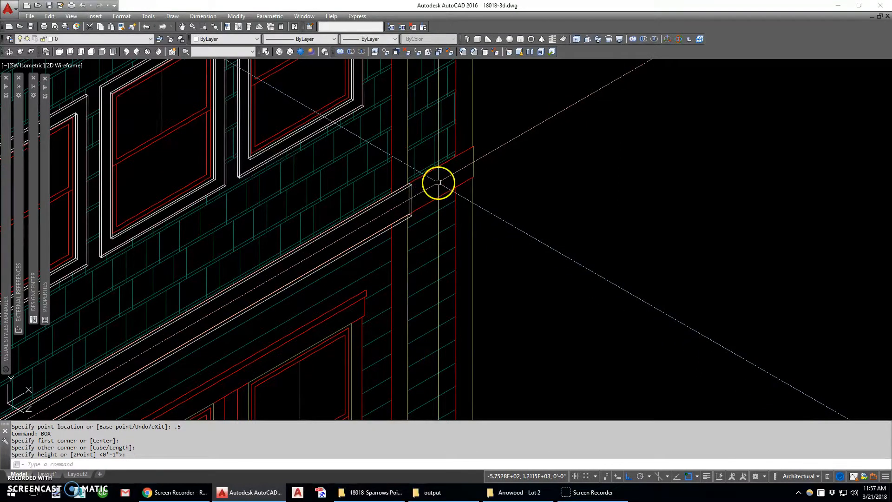
- Stretch the second band box's far end outward by 0.5 inch
{"action": "left_click", "coordinate": [420, 194]}
{"action": "left_click", "coordinate": [410, 198]}
{"action": "left_click_drag", "start_coordinate": [408, 198], "coordinate": [465, 157]}
{"action": "type", "text": ".5"}
{"action": "key", "text": "Return"}
{"action": "scroll", "coordinate": [467, 159], "scroll_direction": "down", "scroll_amount": 9}
- Draw a third 1-inch-high box over the short band section past the front wall's far corner
{"action": "middle_click_drag", "start_coordinate": [525, 185], "coordinate": [381, 200], "text": "shift"}
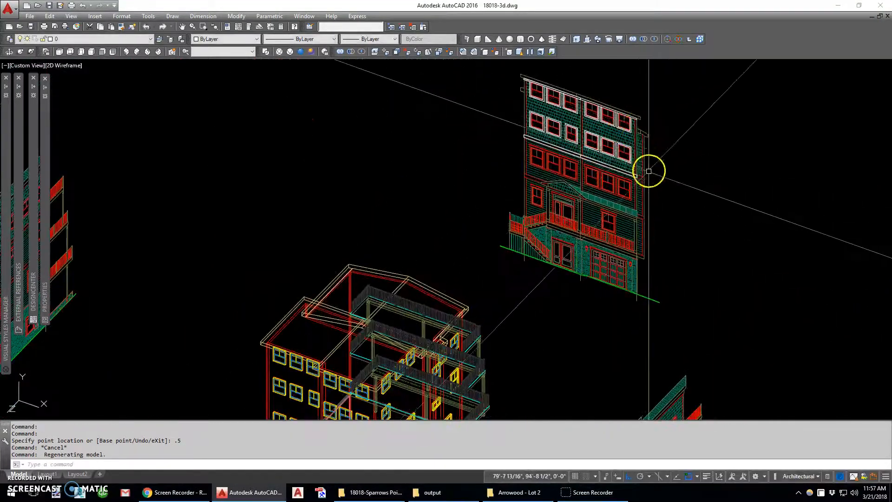
{"action": "scroll", "coordinate": [650, 165], "scroll_direction": "up", "scroll_amount": 10}
{"action": "type", "text": "box"}
{"action": "key", "text": "Return"}
{"action": "mouse_move", "coordinate": [433, 80]}
{"action": "middle_mouse_down"}
{"action": "mouse_move", "coordinate": [464, 89]}
{"action": "mouse_move", "coordinate": [463, 145]}
{"action": "middle_mouse_up"}
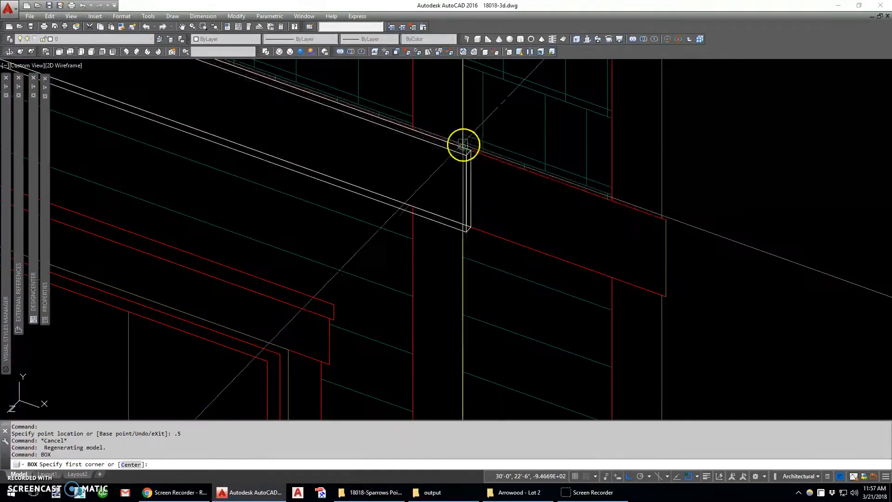
{"action": "left_click", "coordinate": [459, 145]}
{"action": "left_click", "coordinate": [665, 300]}
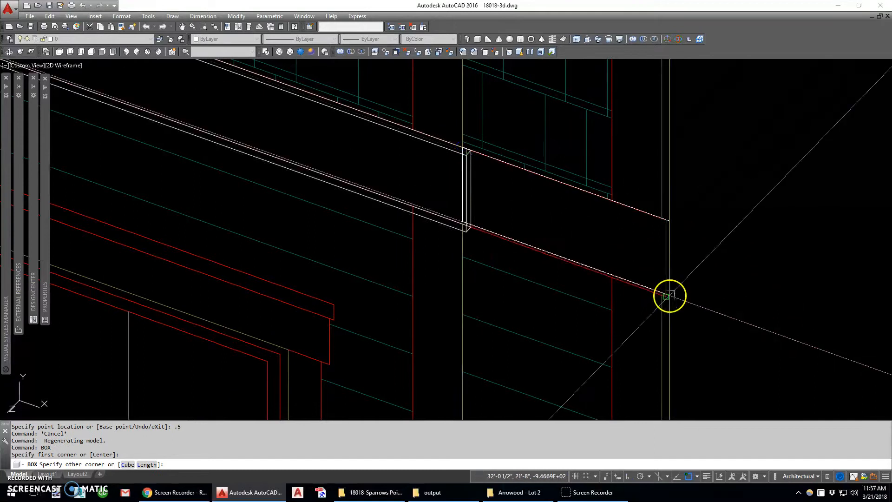
{"action": "left_click", "coordinate": [604, 277]}
- Measure the overhang of the triple window's header past its side casing and of the cap past the header
{"action": "scroll", "coordinate": [573, 167], "scroll_direction": "down", "scroll_amount": 10}
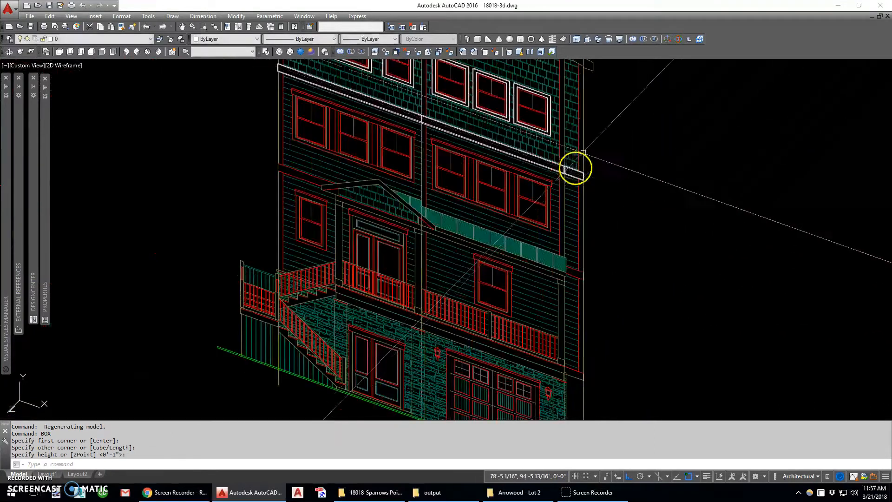
{"action": "scroll", "coordinate": [389, 177], "scroll_direction": "up", "scroll_amount": 4}
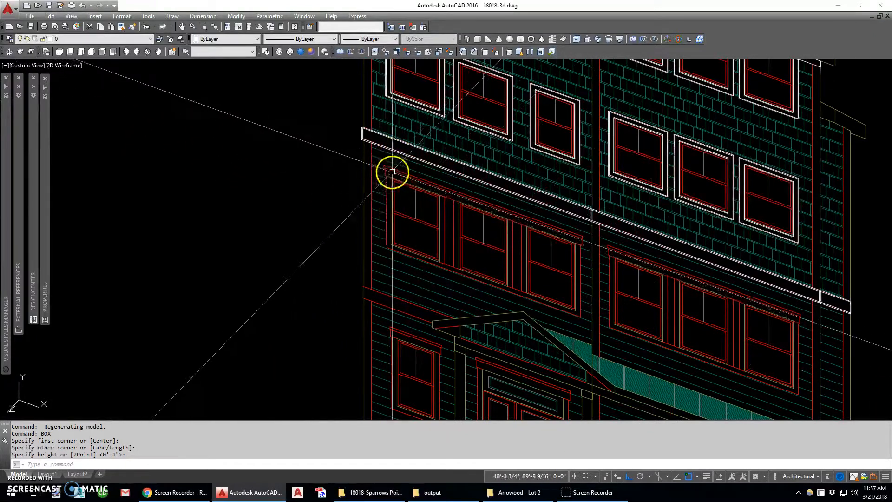
{"action": "scroll", "coordinate": [390, 177], "scroll_direction": "up", "scroll_amount": 5}
{"action": "type", "text": "d"}
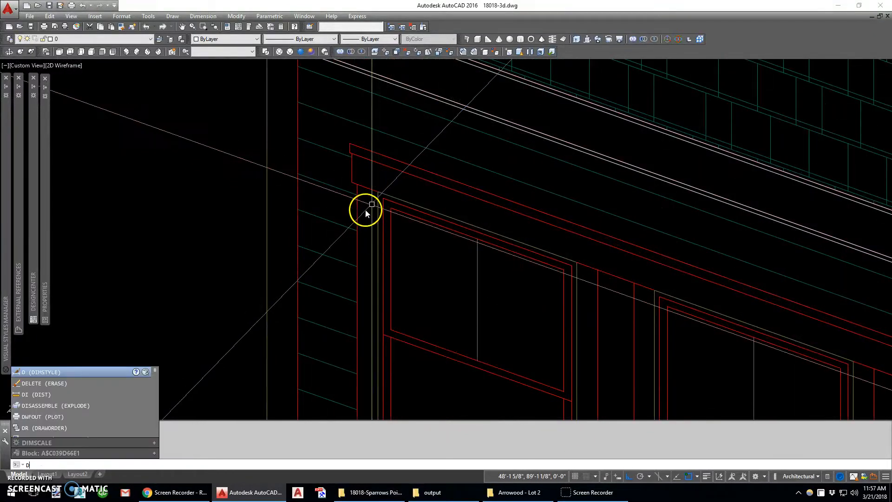
{"action": "type", "text": "i"}
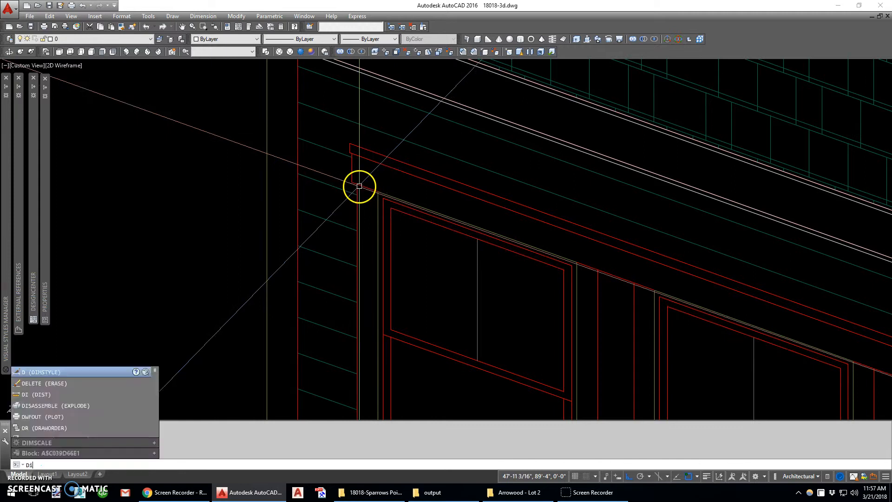
{"action": "key", "text": "Return"}
{"action": "left_click", "coordinate": [355, 185]}
{"action": "left_click", "coordinate": [351, 182]}
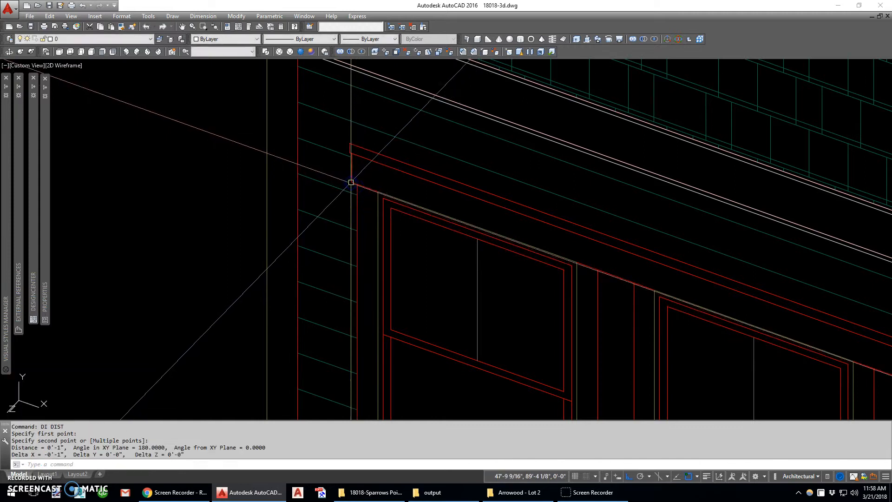
{"action": "key", "text": "Return"}
{"action": "left_click", "coordinate": [352, 154]}
{"action": "left_click", "coordinate": [349, 153]}
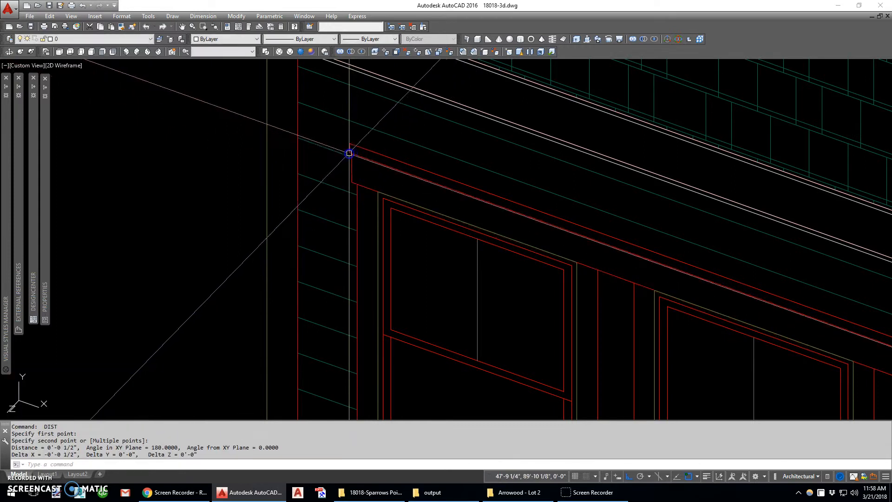
{"action": "scroll", "coordinate": [349, 152], "scroll_direction": "down", "scroll_amount": 4}
{"action": "middle_click_drag", "start_coordinate": [445, 195], "coordinate": [370, 202]}
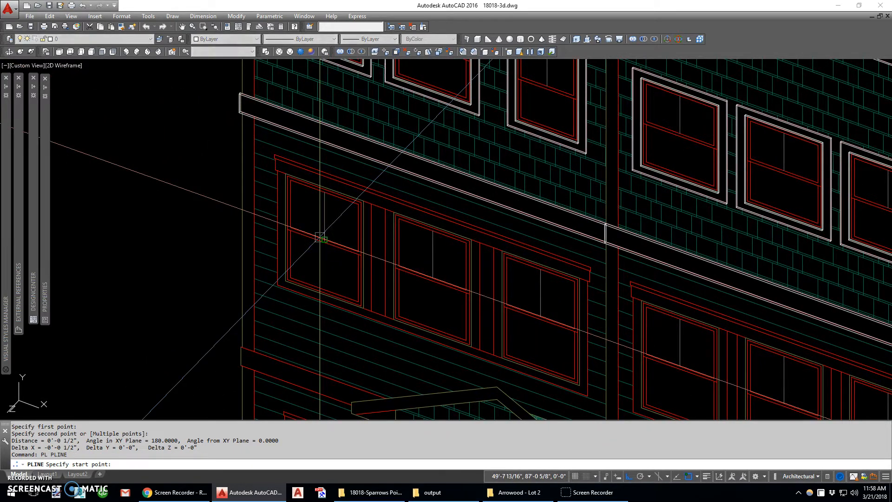
{"action": "key", "text": "Escape"}
{"action": "key", "text": "Escape"}
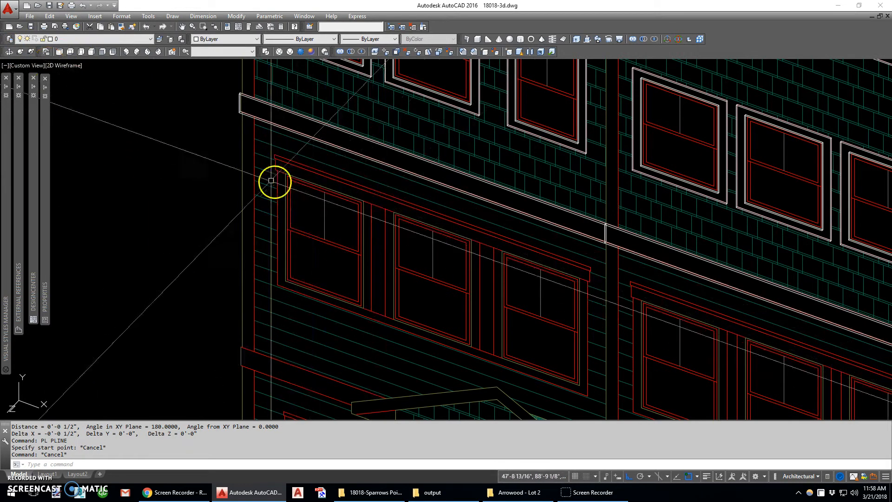
- Set up a polysolid with its width picked as the 4-inch side casing, a height of 0.75 inch and Left justification
{"action": "left_click", "coordinate": [471, 41]}
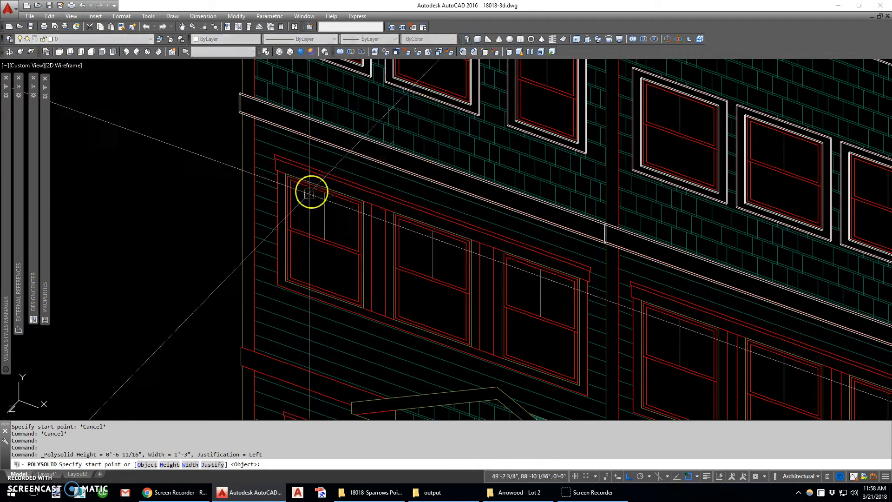
{"action": "scroll", "coordinate": [260, 168], "scroll_direction": "up", "scroll_amount": 5}
{"action": "type", "text": "w"}
{"action": "key", "text": "Return"}
{"action": "left_click", "coordinate": [313, 160]}
{"action": "left_click", "coordinate": [328, 174]}
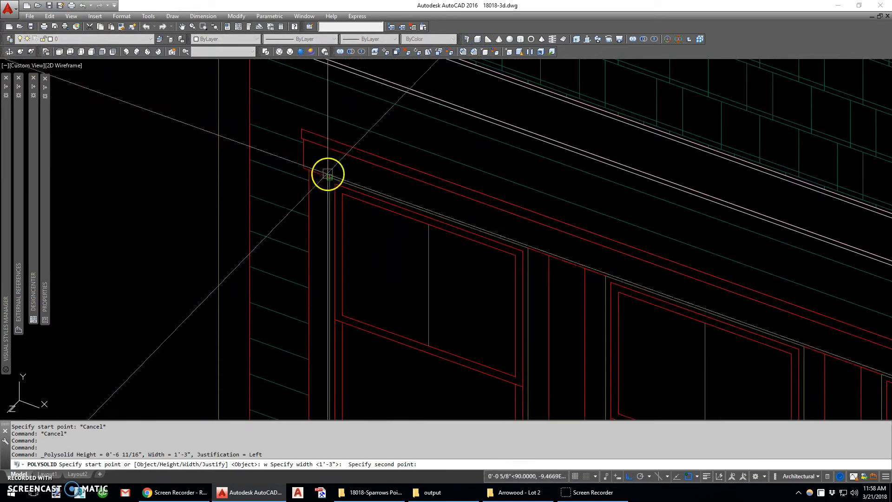
{"action": "left_click", "coordinate": [277, 152]}
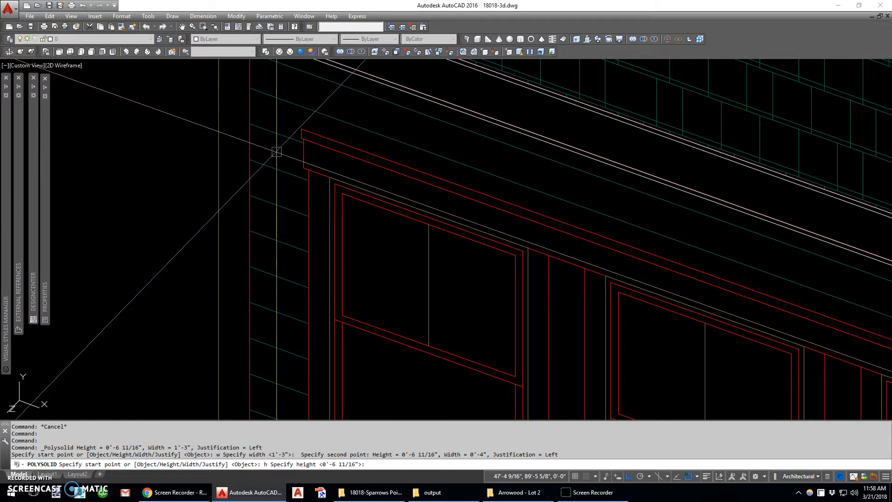
{"action": "key", "text": "Return"}
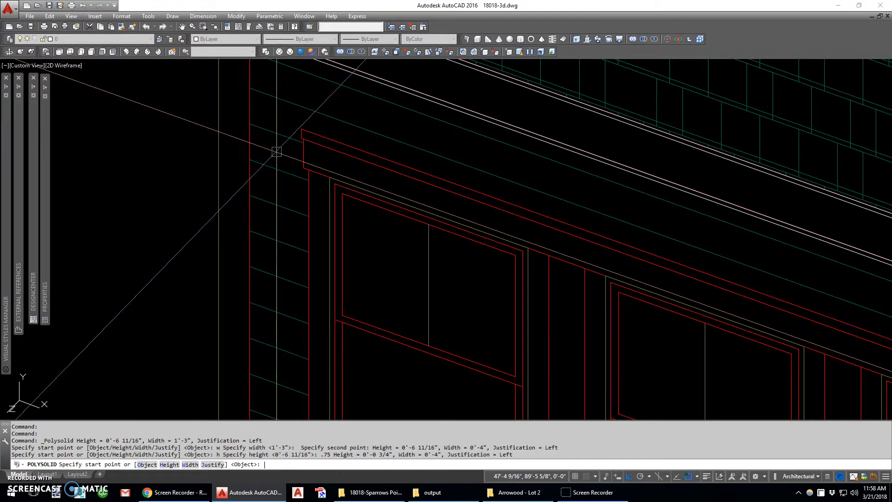
{"action": "key", "text": "Return"}
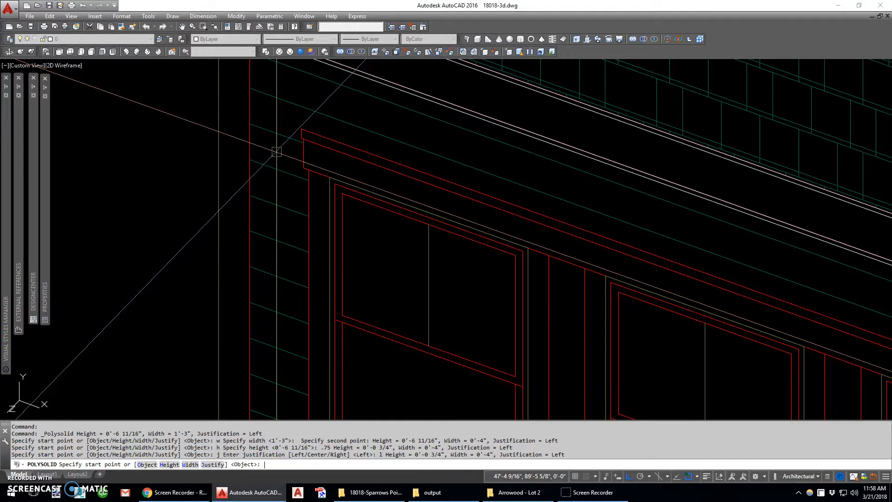
- Trace the polysolid down the triple window's near side casing, along its bottom casing and up the far side casing
{"action": "left_click", "coordinate": [329, 177]}
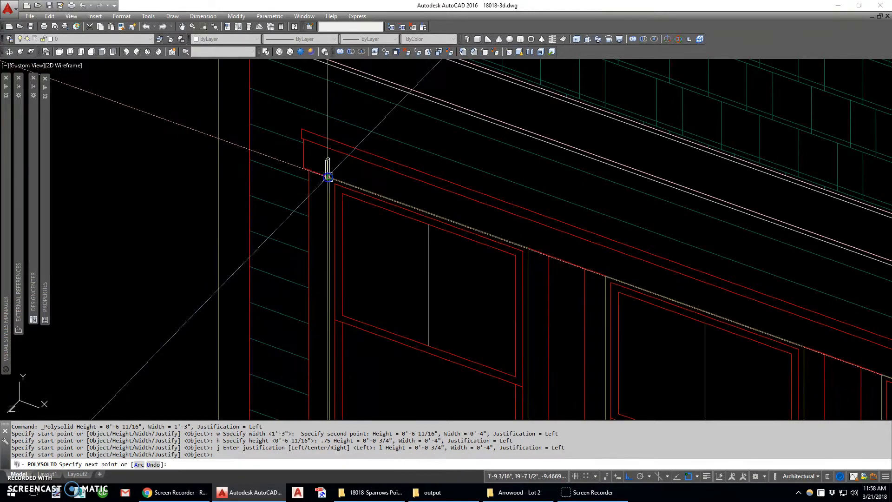
{"action": "scroll", "coordinate": [328, 177], "scroll_direction": "down", "scroll_amount": 2}
{"action": "left_click", "coordinate": [329, 349]}
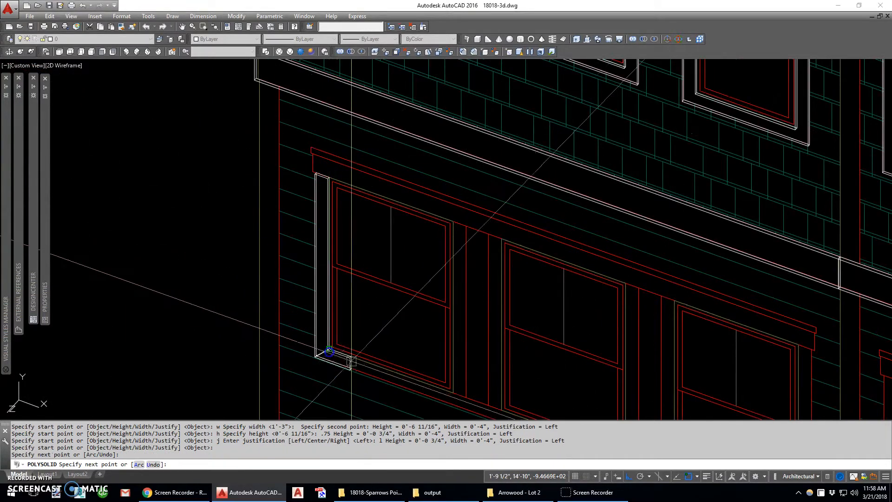
{"action": "left_click", "coordinate": [575, 387]}
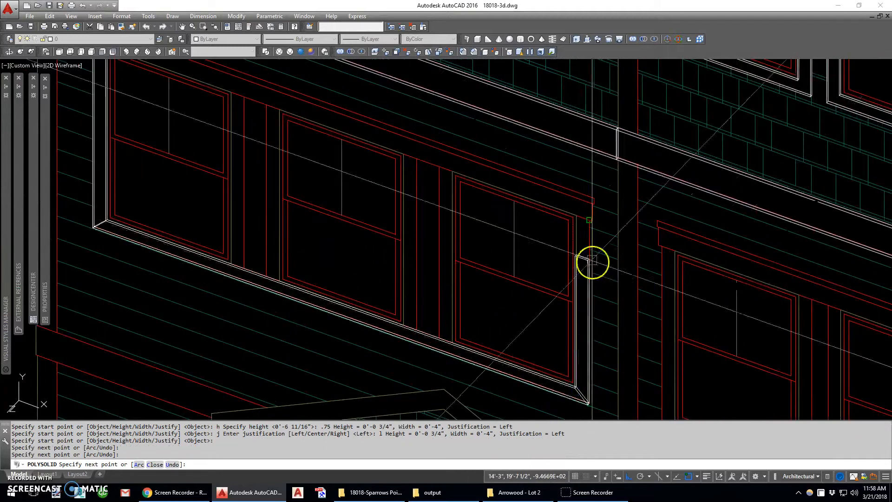
{"action": "left_click", "coordinate": [579, 215]}
{"action": "key", "text": "Return"}
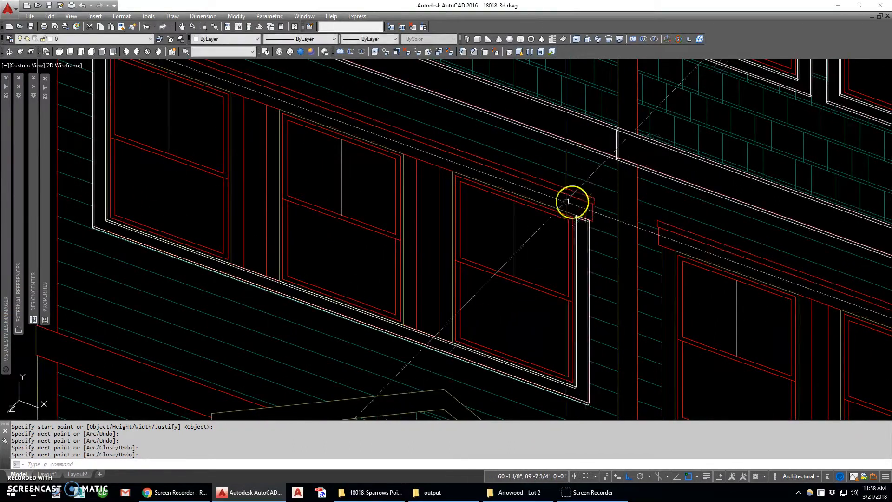
- Draw two vertical polysolid strips over the casings on both sides of the mullion between the first and second windows
{"action": "middle_click_drag", "start_coordinate": [266, 151], "coordinate": [368, 206]}
{"action": "key", "text": "Return"}
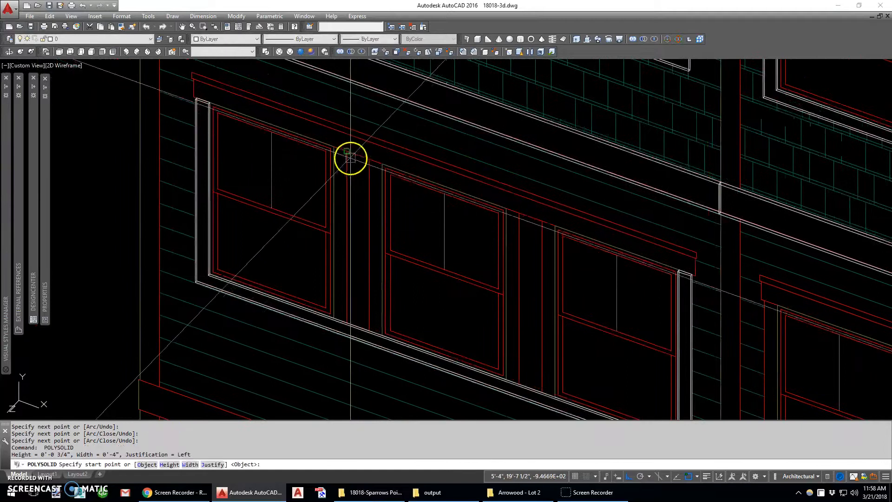
{"action": "left_click", "coordinate": [346, 152]}
{"action": "left_click", "coordinate": [346, 321]}
{"action": "key", "text": "Return"}
{"action": "key", "text": "Return"}
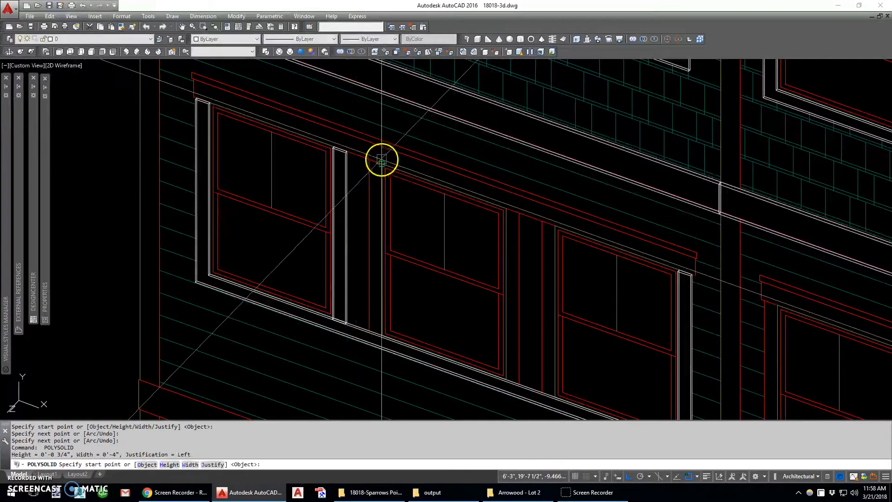
{"action": "left_click", "coordinate": [381, 163]}
{"action": "left_click", "coordinate": [379, 334]}
- Copy the first mullion's casing strip onto both casings of the mullion between the second and third windows
{"action": "key", "text": "Return"}
{"action": "key", "text": "Return"}
{"action": "left_click", "coordinate": [518, 212]}
{"action": "key", "text": "Escape"}
{"action": "scroll", "coordinate": [346, 151], "scroll_direction": "up", "scroll_amount": 4}
{"action": "type", "text": "c"}
{"action": "key", "text": "Return"}
{"action": "left_click", "coordinate": [344, 152]}
{"action": "key", "text": "Return"}
{"action": "left_click", "coordinate": [345, 152]}
{"action": "scroll", "coordinate": [344, 152], "scroll_direction": "down", "scroll_amount": 4}
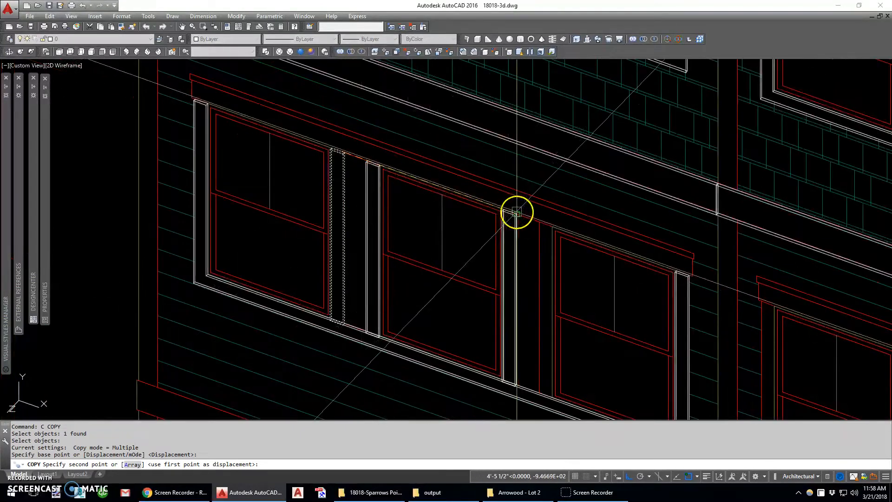
{"action": "left_click", "coordinate": [550, 226]}
{"action": "key", "text": "Escape"}
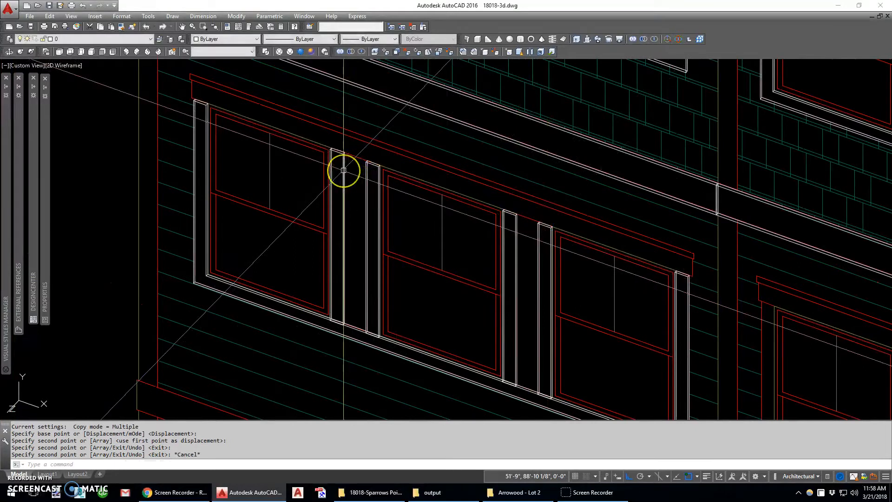
- Draw a 0.25-inch-high box filling the gap between the two casing strips of the first mullion
{"action": "left_click", "coordinate": [345, 152]}
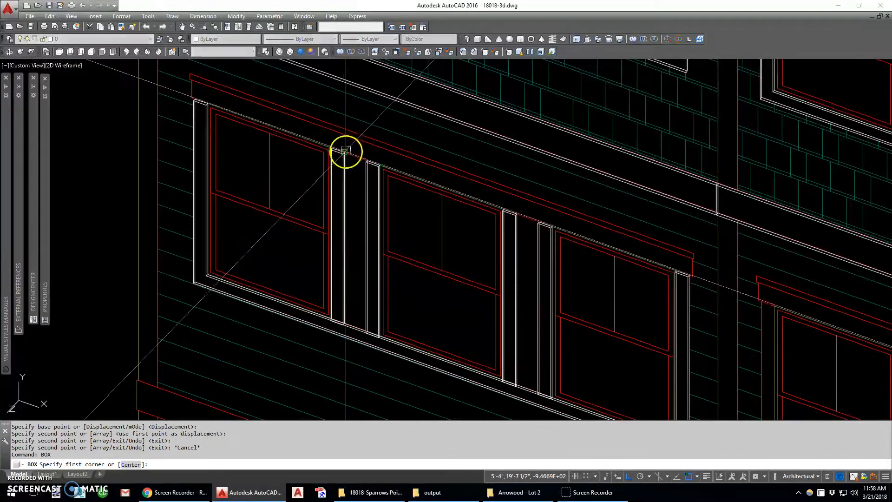
{"action": "scroll", "coordinate": [358, 320], "scroll_direction": "up", "scroll_amount": 5}
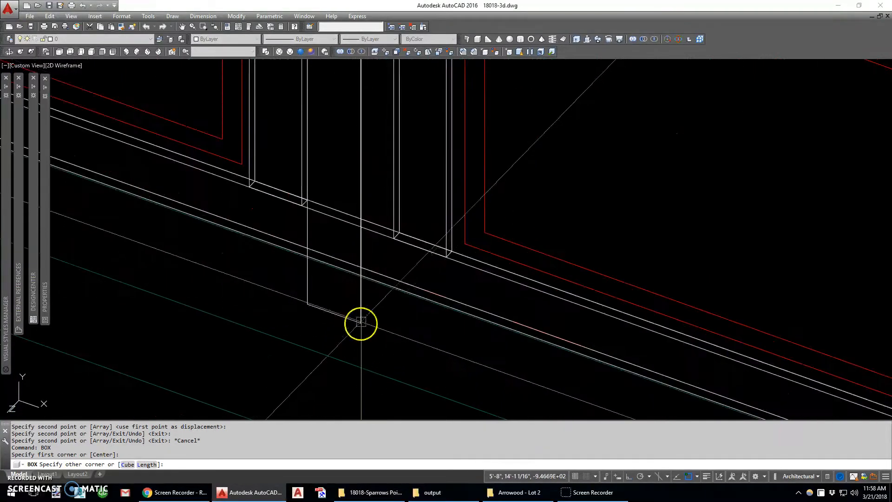
{"action": "left_click", "coordinate": [387, 232]}
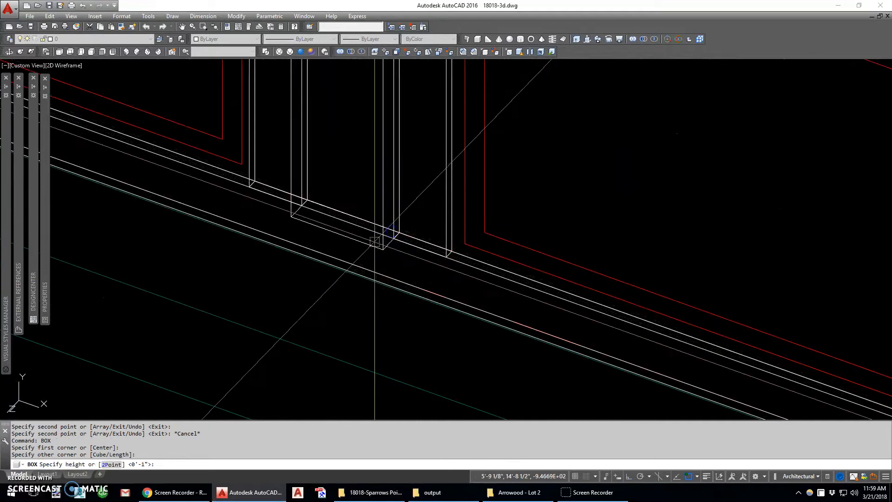
{"action": "type", "text": ".25"}
{"action": "key", "text": "Return"}
- Copy the mullion filler box into the gap between the second mullion's casing strips
{"action": "scroll", "coordinate": [374, 241], "scroll_direction": "down", "scroll_amount": 6}
{"action": "scroll", "coordinate": [316, 85], "scroll_direction": "up", "scroll_amount": 6}
{"action": "scroll", "coordinate": [317, 85], "scroll_direction": "up", "scroll_amount": 2}
{"action": "type", "text": "c"}
{"action": "key", "text": "Return"}
{"action": "left_click", "coordinate": [268, 144]}
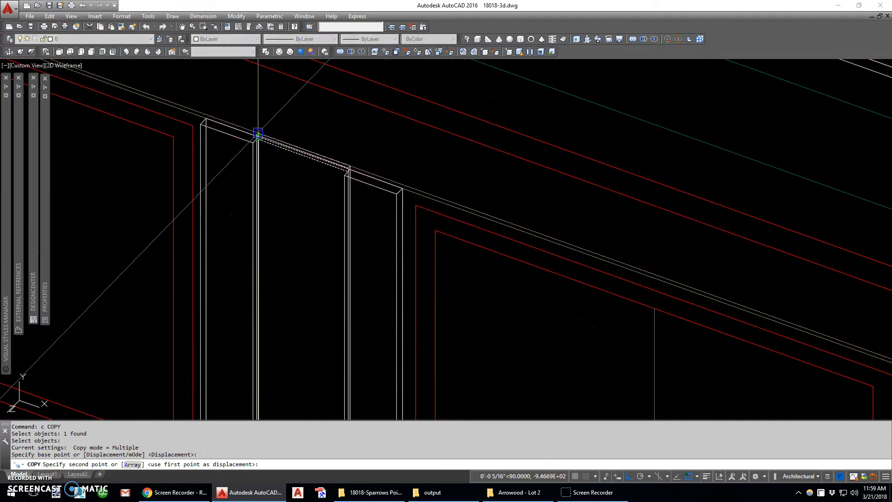
{"action": "scroll", "coordinate": [257, 134], "scroll_direction": "down", "scroll_amount": 5}
{"action": "left_click", "coordinate": [533, 231]}
{"action": "scroll", "coordinate": [480, 166], "scroll_direction": "up", "scroll_amount": 2}
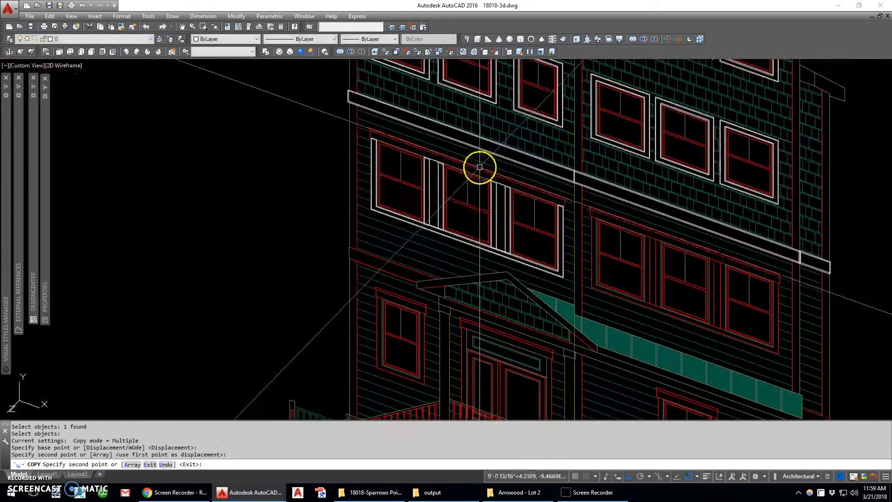
{"action": "key", "text": "Escape"}
- Draw a 1-inch-high box over the full header board above the triple window
{"action": "scroll", "coordinate": [328, 145], "scroll_direction": "up", "scroll_amount": 4}
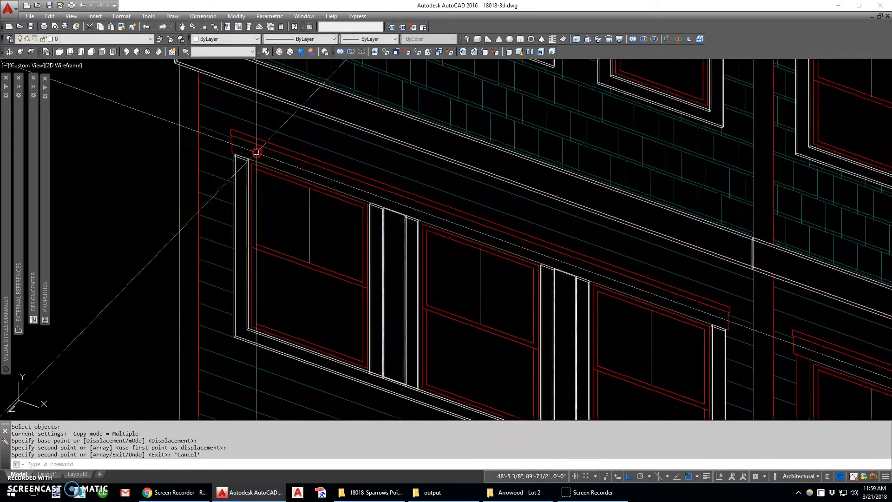
{"action": "type", "text": "box"}
{"action": "key", "text": "Return"}
{"action": "scroll", "coordinate": [251, 153], "scroll_direction": "up", "scroll_amount": 4}
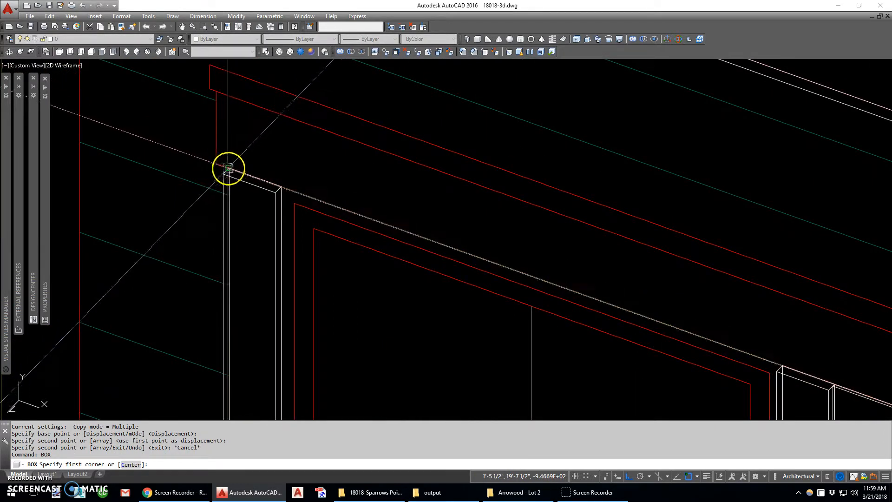
{"action": "left_click", "coordinate": [218, 165]}
{"action": "scroll", "coordinate": [219, 153], "scroll_direction": "down", "scroll_amount": 3}
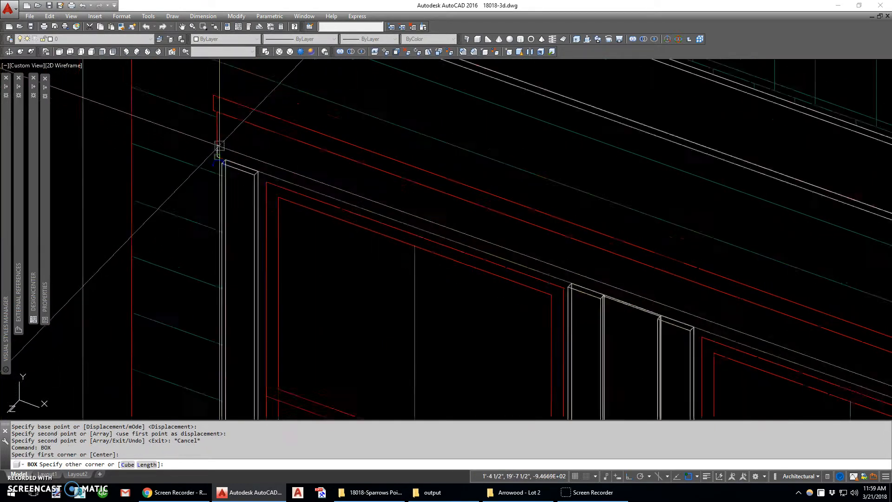
{"action": "scroll", "coordinate": [495, 259], "scroll_direction": "up", "scroll_amount": 4}
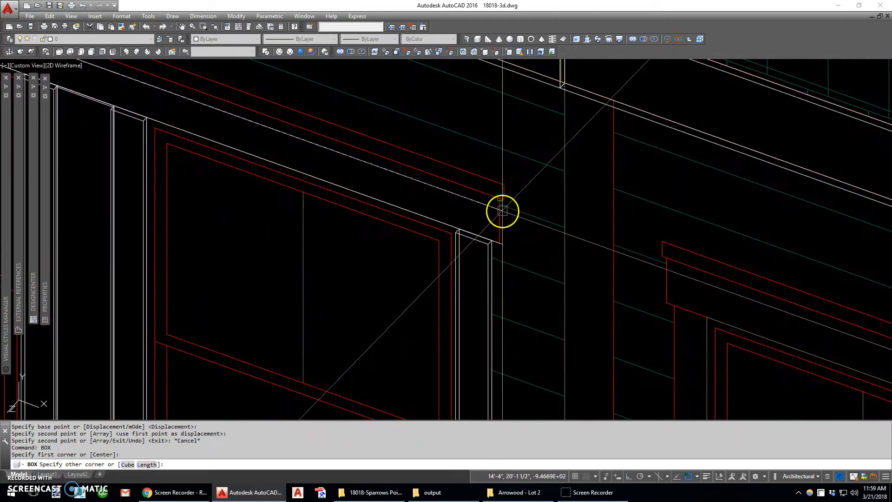
{"action": "left_click", "coordinate": [502, 211]}
{"action": "type", "text": "1"}
{"action": "key", "text": "Return"}
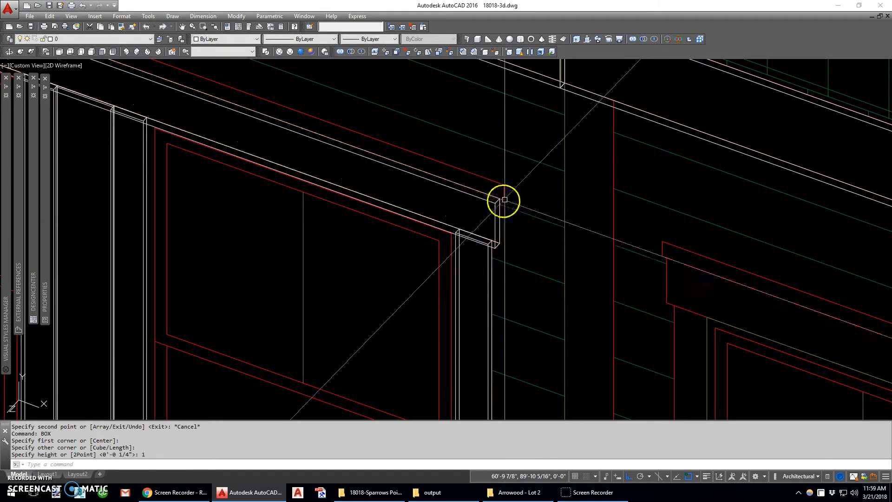
- Draw a 1.5-inch-high box over the cap along the top of the triple window's header
{"action": "key", "text": "Return"}
{"action": "scroll", "coordinate": [503, 200], "scroll_direction": "down", "scroll_amount": 5}
{"action": "scroll", "coordinate": [319, 169], "scroll_direction": "up", "scroll_amount": 5}
{"action": "left_click", "coordinate": [310, 155]}
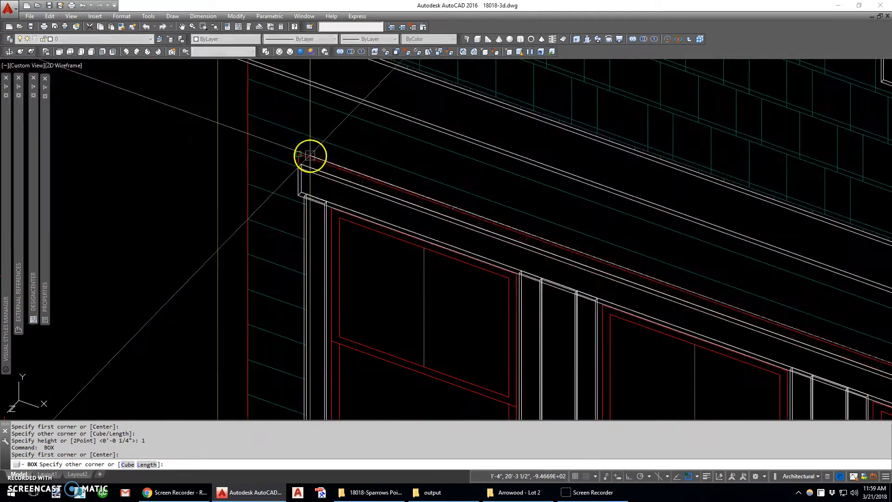
{"action": "type", "text": ".5"}
{"action": "key", "text": "Return"}
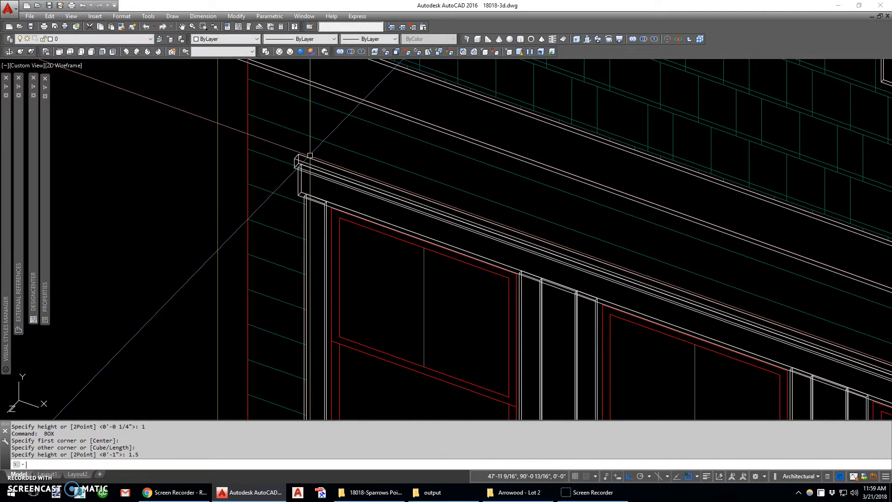
- Copy the triple window's nine trim solids onto the other triple window on the same floor, aligned by the window's lower corner
{"action": "scroll", "coordinate": [259, 153], "scroll_direction": "down", "scroll_amount": 4}
{"action": "middle_click_drag", "start_coordinate": [446, 228], "coordinate": [355, 184]}
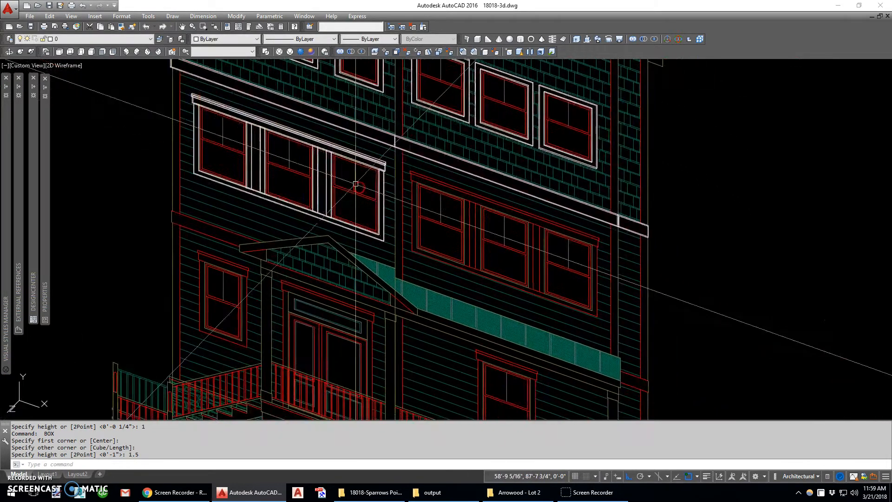
{"action": "key", "text": "Return"}
{"action": "left_click", "coordinate": [182, 81]}
{"action": "left_click", "coordinate": [355, 238]}
{"action": "key", "text": "Return"}
{"action": "scroll", "coordinate": [390, 251], "scroll_direction": "up", "scroll_amount": 6}
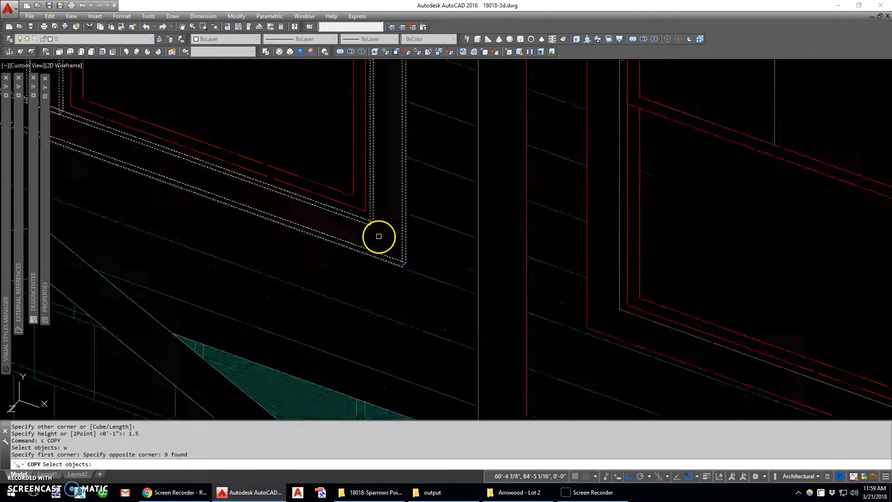
{"action": "left_click", "coordinate": [367, 211]}
{"action": "scroll", "coordinate": [367, 211], "scroll_direction": "down", "scroll_amount": 5}
{"action": "scroll", "coordinate": [547, 312], "scroll_direction": "up", "scroll_amount": 5}
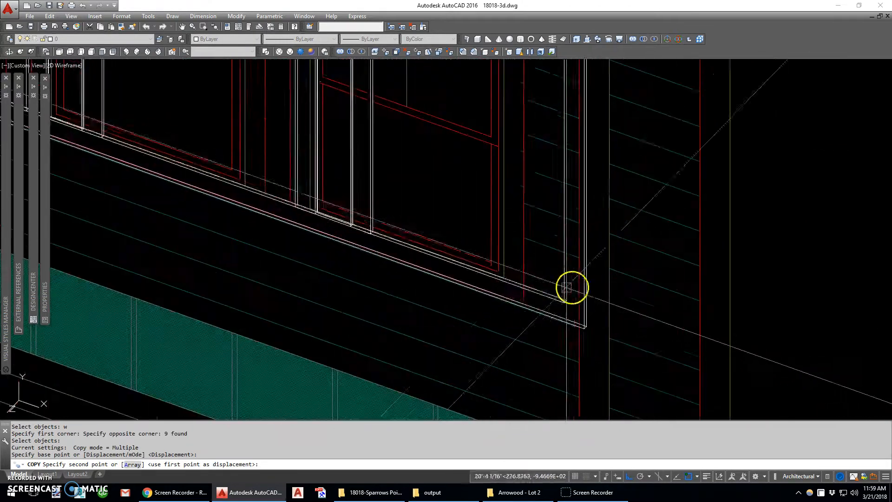
{"action": "left_click", "coordinate": [497, 274]}
{"action": "scroll", "coordinate": [501, 276], "scroll_direction": "down", "scroll_amount": 5}
{"action": "key", "text": "Escape"}
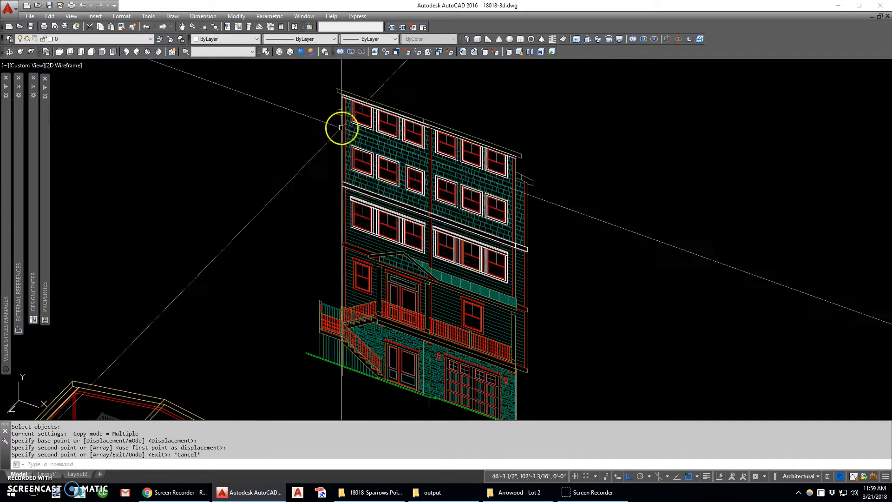
- Trace a closed polyline around the lower band board section from the wall corner to the sloped edge of the porch roof
{"action": "scroll", "coordinate": [382, 213], "scroll_direction": "up", "scroll_amount": 7}
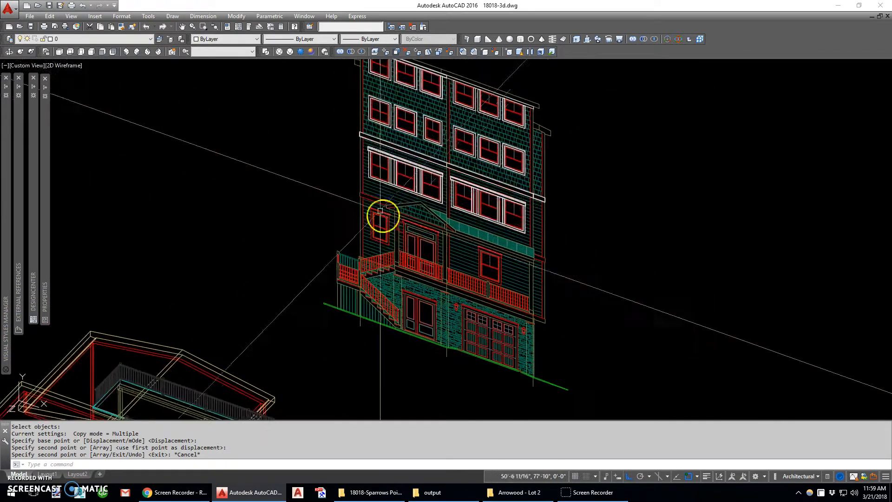
{"action": "type", "text": "pl"}
{"action": "key", "text": "Return"}
{"action": "left_click", "coordinate": [427, 201]}
{"action": "left_click", "coordinate": [282, 154]}
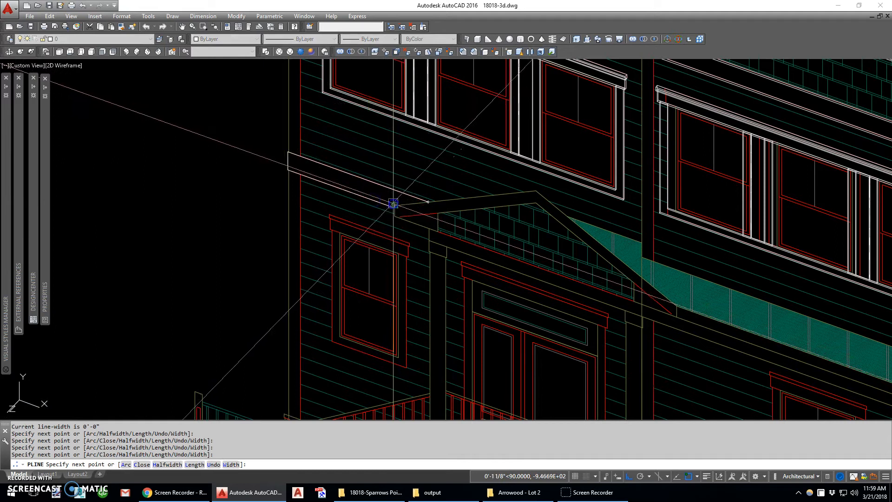
{"action": "type", "text": "c"}
{"action": "key", "text": "Return"}
- Extrude the lower band board outline by 1 inch
{"action": "left_click", "coordinate": [417, 201]}
{"action": "type", "text": "ext"}
{"action": "key", "text": "Return"}
{"action": "left_click", "coordinate": [407, 194]}
{"action": "key", "text": "Return"}
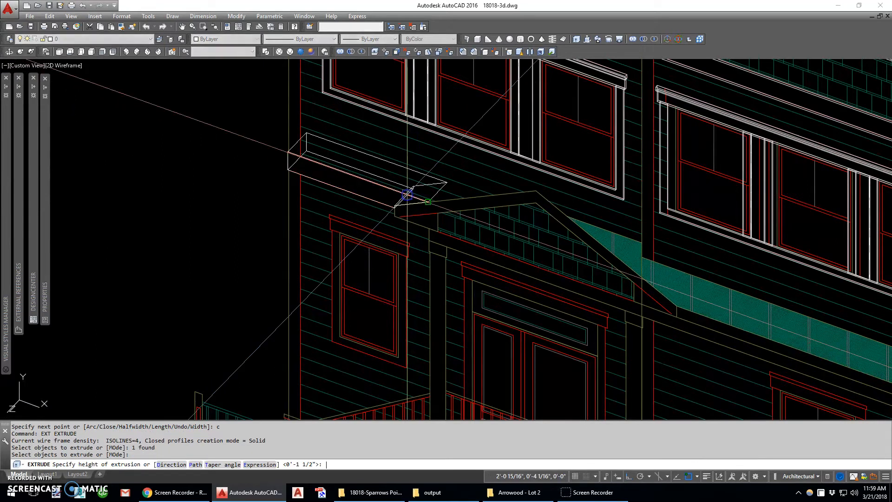
{"action": "type", "text": "1"}
{"action": "key", "text": "Return"}
- Stretch the lower band solid's end at the wall corner outward by 0.5 inch
{"action": "left_click", "coordinate": [288, 153]}
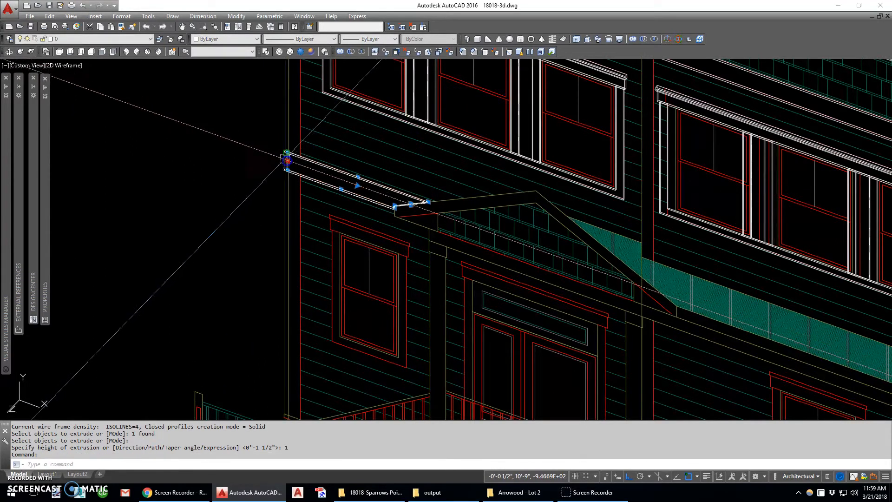
{"action": "left_click_drag", "start_coordinate": [287, 160], "coordinate": [228, 146]}
{"action": "key", "text": "Escape"}
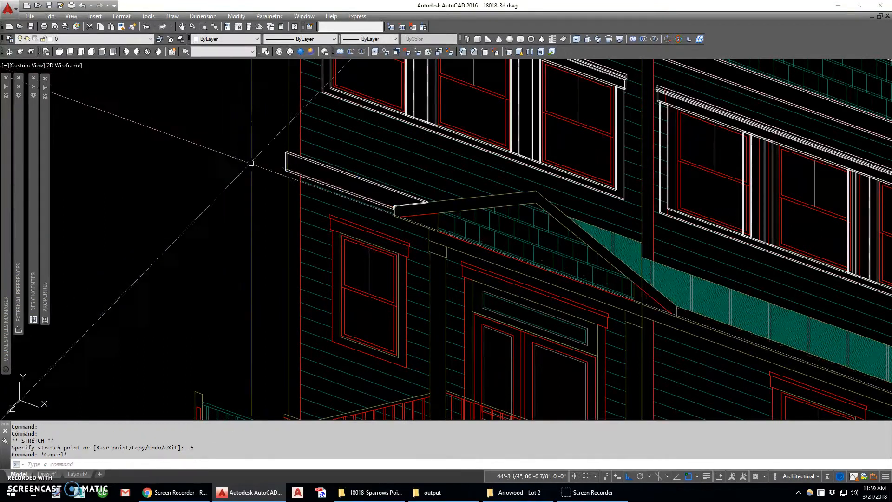
- Copy the triple window's two header solids onto the entry-level window beside the porch, aligned at the header's outer corner
{"action": "scroll", "coordinate": [403, 217], "scroll_direction": "down", "scroll_amount": 4}
{"action": "scroll", "coordinate": [350, 145], "scroll_direction": "up", "scroll_amount": 8}
{"action": "left_click", "coordinate": [339, 118]}
{"action": "key", "text": "Return"}
{"action": "left_click", "coordinate": [308, 105]}
{"action": "scroll", "coordinate": [339, 160], "scroll_direction": "down", "scroll_amount": 5}
{"action": "scroll", "coordinate": [339, 259], "scroll_direction": "up", "scroll_amount": 4}
{"action": "left_click", "coordinate": [328, 207]}
{"action": "scroll", "coordinate": [316, 195], "scroll_direction": "up", "scroll_amount": 2}
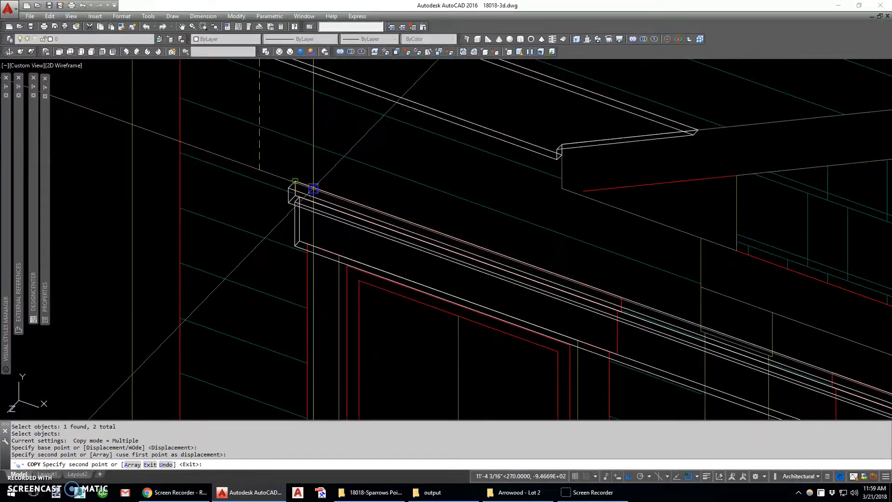
{"action": "key", "text": "Escape"}
- Slice the copied header solids along the YZ plane at the entry-level window's midpoint, keeping the half nearest the wall corner
{"action": "type", "text": "sl"}
{"action": "key", "text": "Return"}
{"action": "left_click", "coordinate": [444, 260]}
{"action": "left_click", "coordinate": [450, 239]}
{"action": "right_click", "coordinate": [450, 238]}
{"action": "type", "text": "yz"}
{"action": "key", "text": "Return"}
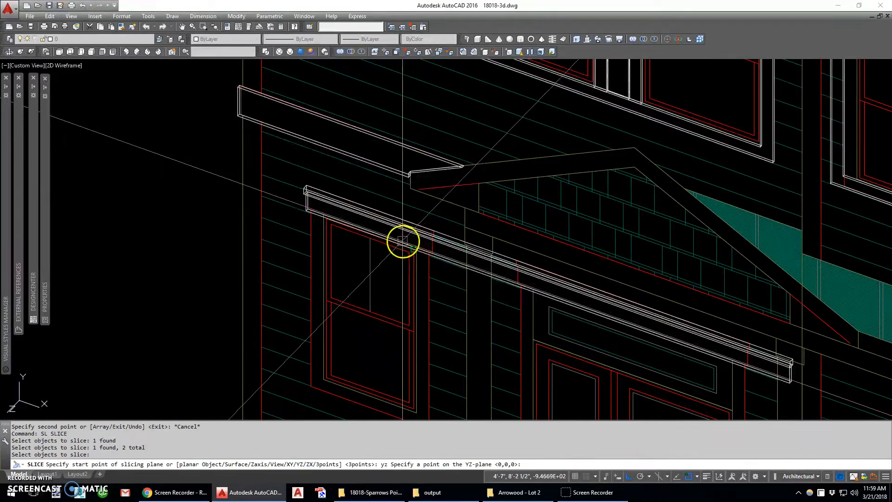
{"action": "left_click", "coordinate": [386, 236]}
{"action": "left_click", "coordinate": [335, 220]}
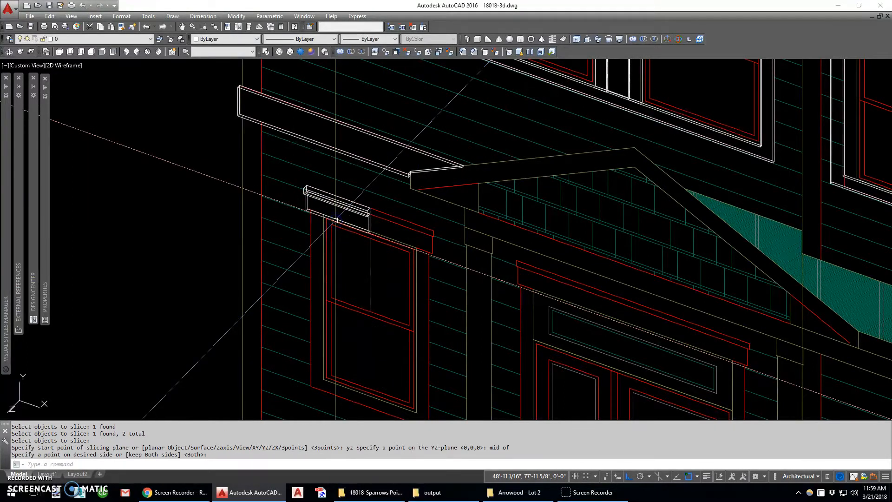
- Mirror the two half header solids about the vertical cut at the entry-level window's center, keeping the originals
{"action": "type", "text": "mi"}
{"action": "key", "text": "Return"}
{"action": "left_click", "coordinate": [379, 253]}
{"action": "key", "text": "Return"}
{"action": "scroll", "coordinate": [367, 222], "scroll_direction": "up", "scroll_amount": 8}
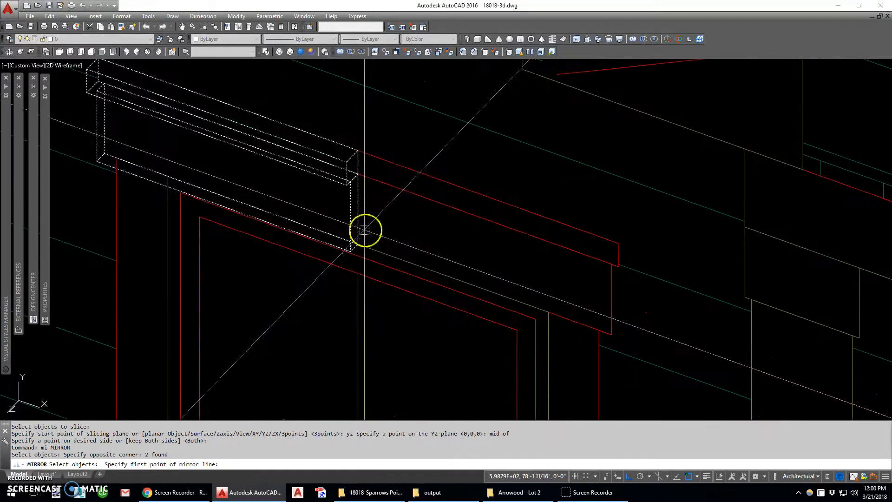
{"action": "left_click", "coordinate": [364, 229]}
{"action": "left_click", "coordinate": [370, 206]}
{"action": "key", "text": "Return"}
- Union the mirrored halves of the entry-level window header, one matching pair at a time
{"action": "key", "text": "Return"}
{"action": "left_click", "coordinate": [370, 214]}
{"action": "left_click", "coordinate": [319, 219]}
{"action": "key", "text": "Return"}
- Union the two full-length header pieces above the entry-level window into one solid
{"action": "key", "text": "Return"}
{"action": "scroll", "coordinate": [362, 156], "scroll_direction": "up", "scroll_amount": 5}
{"action": "left_click", "coordinate": [360, 155]}
{"action": "left_click", "coordinate": [338, 160]}
{"action": "key", "text": "Return"}
{"action": "scroll", "coordinate": [353, 151], "scroll_direction": "down", "scroll_amount": 5}
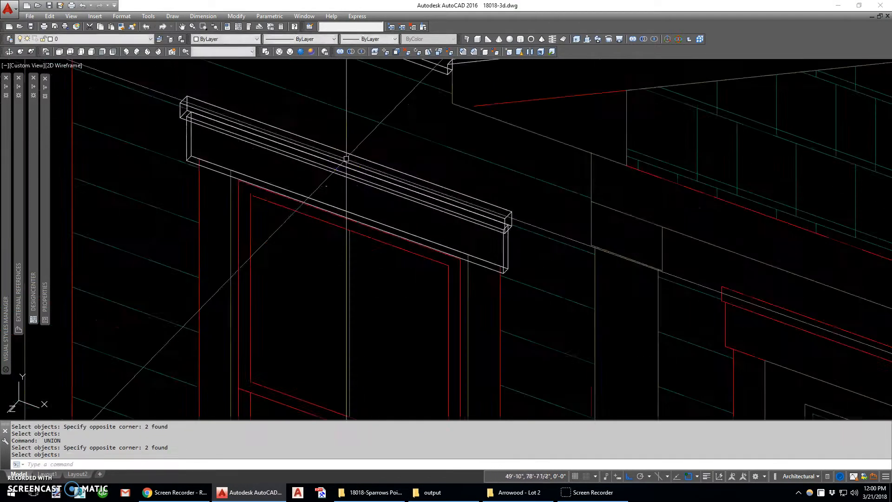
{"action": "key", "text": "Return"}
{"action": "scroll", "coordinate": [287, 137], "scroll_direction": "down", "scroll_amount": 6}
{"action": "type", "text": "w"}
{"action": "key", "text": "Return"}
{"action": "left_click", "coordinate": [233, 113]}
{"action": "left_click", "coordinate": [402, 213]}
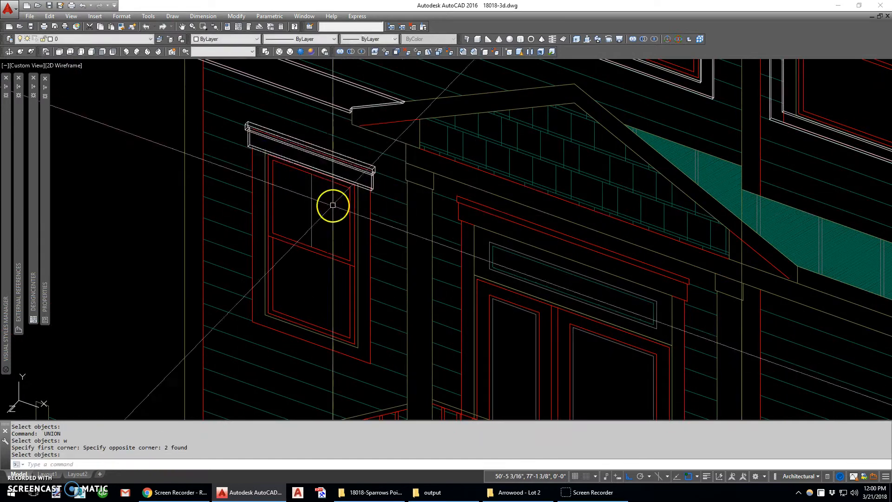
- Copy a casing solid from the leftmost window on the shingled floor onto the entry-level window, aligned by the inner lower corner
{"action": "scroll", "coordinate": [333, 202], "scroll_direction": "down", "scroll_amount": 4}
{"action": "scroll", "coordinate": [347, 137], "scroll_direction": "down", "scroll_amount": 2}
{"action": "scroll", "coordinate": [353, 151], "scroll_direction": "up", "scroll_amount": 2}
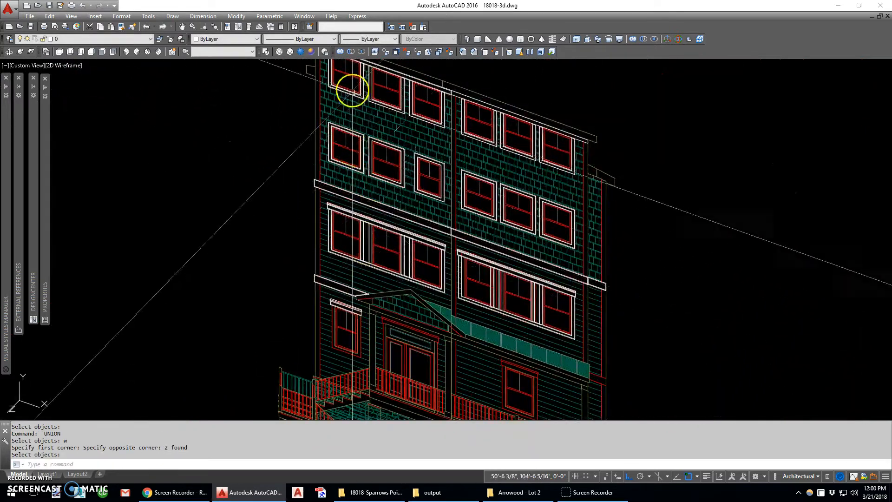
{"action": "scroll", "coordinate": [352, 91], "scroll_direction": "up", "scroll_amount": 4}
{"action": "middle_click_drag", "start_coordinate": [352, 92], "coordinate": [363, 143]}
{"action": "left_click", "coordinate": [349, 140]}
{"action": "scroll", "coordinate": [313, 120], "scroll_direction": "up", "scroll_amount": 8}
{"action": "type", "text": "c"}
{"action": "key", "text": "Return"}
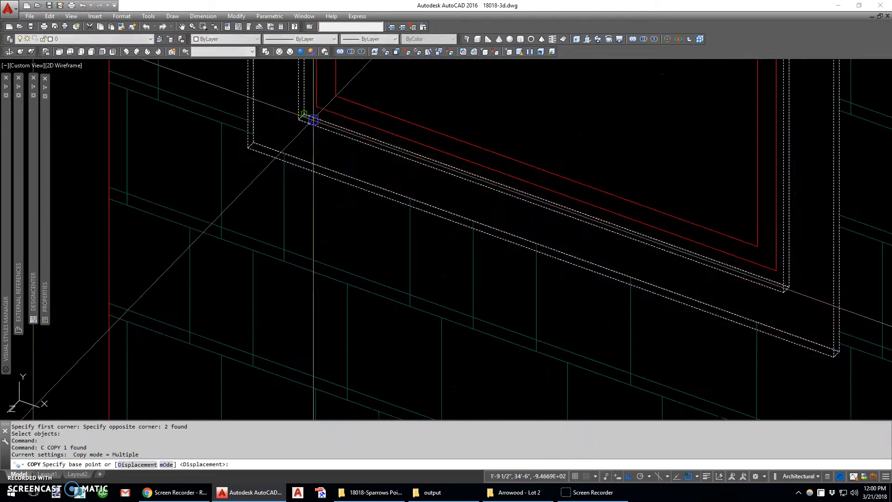
{"action": "left_click", "coordinate": [313, 119]}
{"action": "scroll", "coordinate": [313, 120], "scroll_direction": "down", "scroll_amount": 8}
{"action": "scroll", "coordinate": [365, 252], "scroll_direction": "up", "scroll_amount": 8}
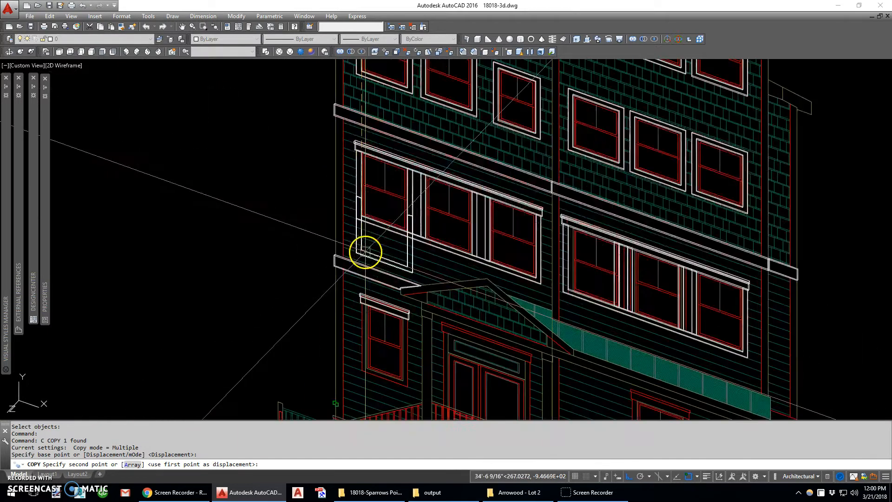
{"action": "left_click", "coordinate": [353, 300]}
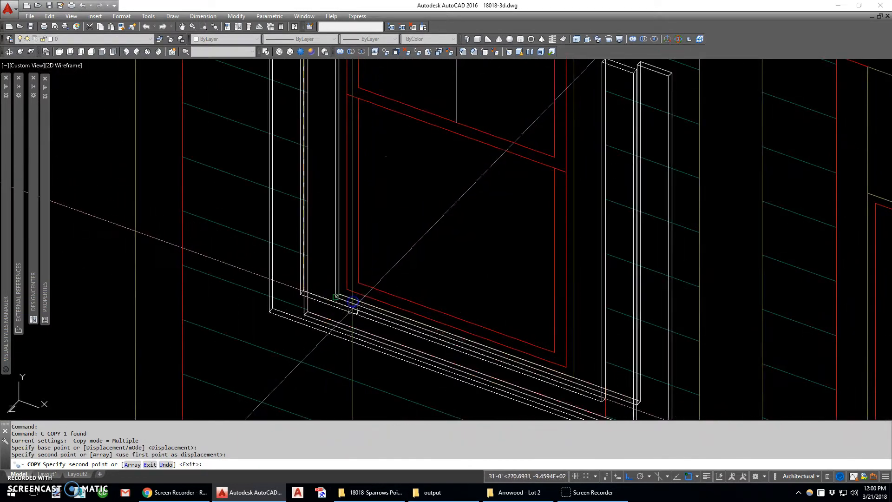
{"action": "scroll", "coordinate": [352, 306], "scroll_direction": "down", "scroll_amount": 5}
{"action": "key", "text": "Escape"}
- Try to stretch the inner top corner of the copied casing's right leg to the underside of the header
{"action": "left_click", "coordinate": [467, 222]}
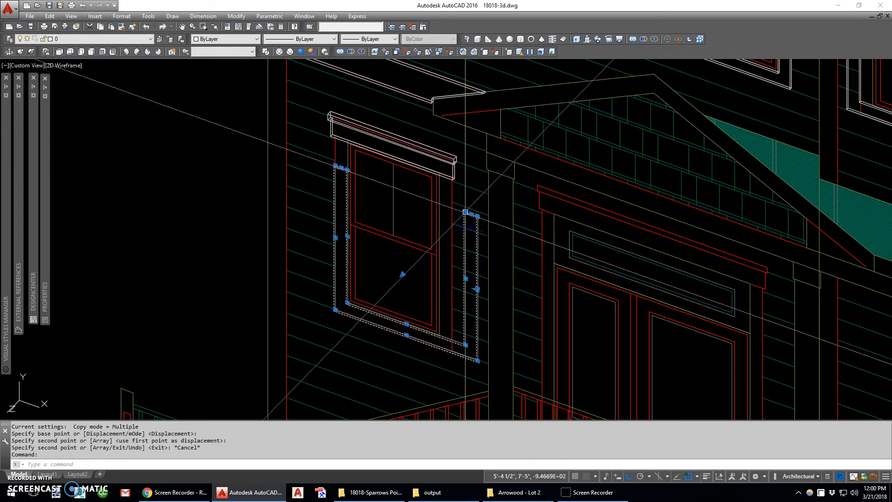
{"action": "left_click", "coordinate": [466, 212]}
{"action": "left_click", "coordinate": [438, 173]}
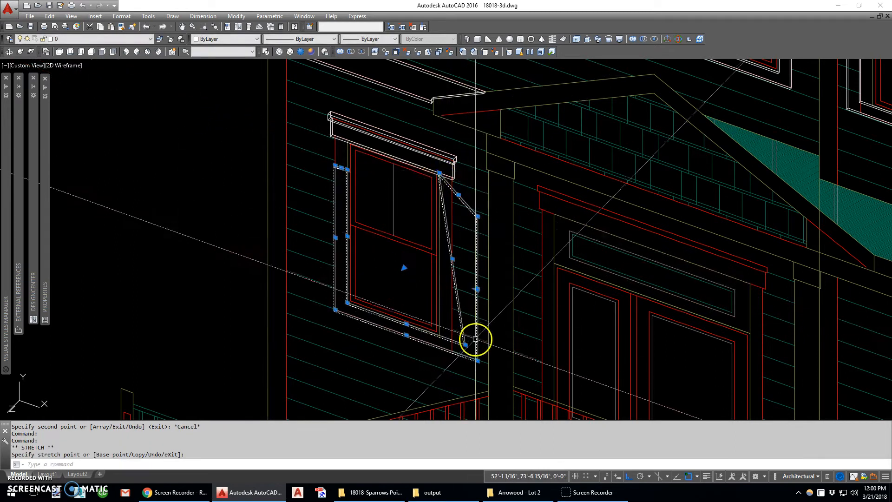
{"action": "type", "text": "u"}
{"action": "key", "text": "Return"}
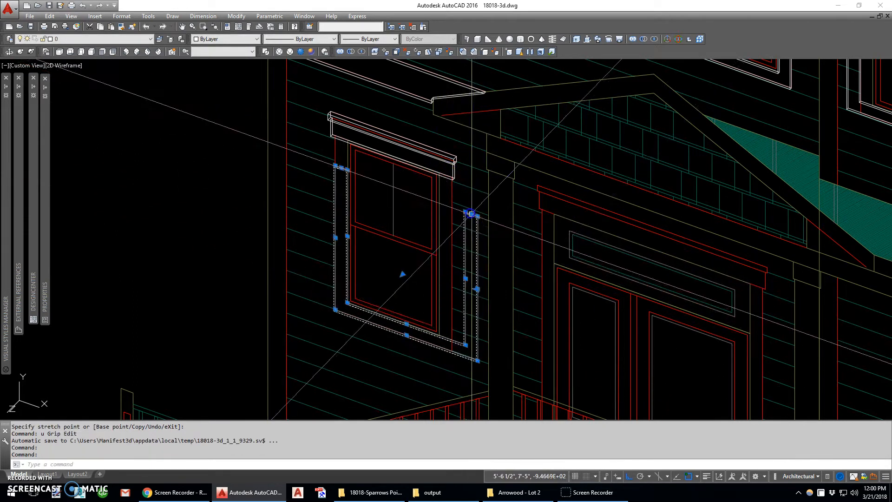
- Stretch the top edge of the copied casing's left leg perpendicular to the header's bottom edge
{"action": "left_click", "coordinate": [342, 167]}
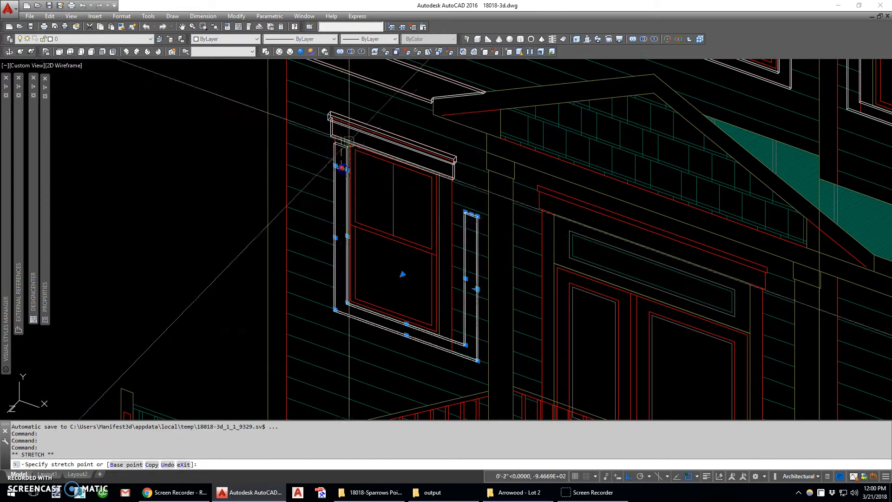
{"action": "type", "text": "p"}
{"action": "scroll", "coordinate": [351, 133], "scroll_direction": "up", "scroll_amount": 6}
{"action": "type", "text": "er to"}
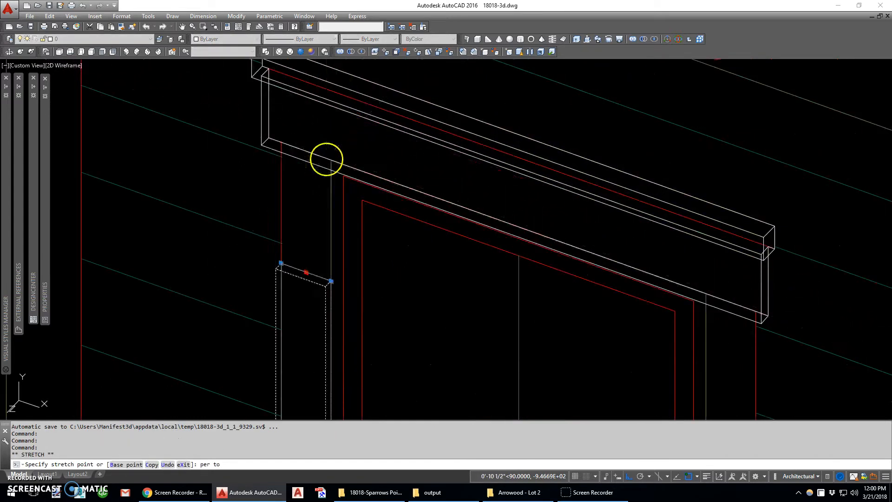
{"action": "left_click", "coordinate": [327, 159]}
{"action": "scroll", "coordinate": [327, 159], "scroll_direction": "down", "scroll_amount": 6}
- Slice the entry-level window casing along the YZ plane at the window's midpoint, keeping the half with the extended leg
{"action": "type", "text": "sl"}
{"action": "key", "text": "Return"}
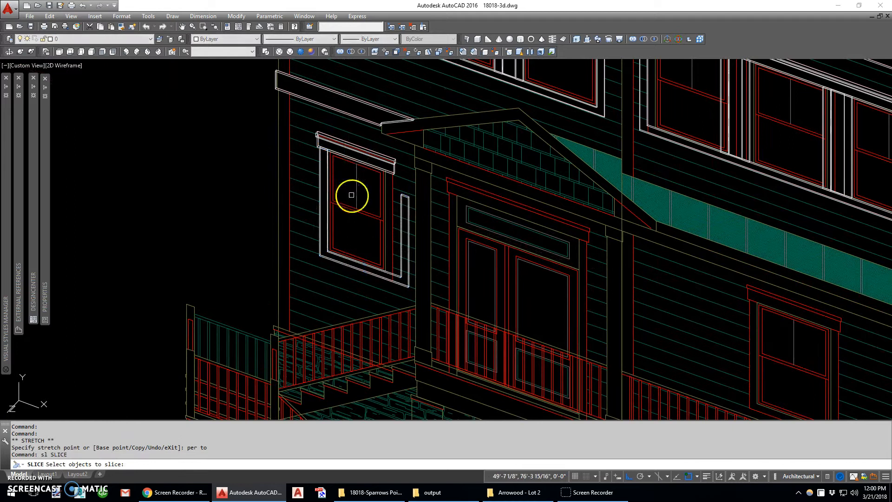
{"action": "left_click", "coordinate": [359, 264]}
{"action": "key", "text": "Return"}
{"action": "type", "text": "yz"}
{"action": "key", "text": "Return"}
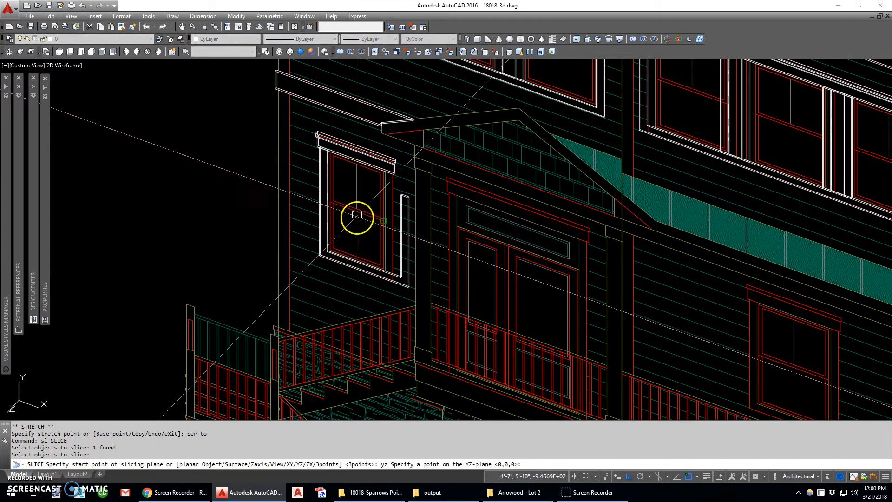
{"action": "left_click", "coordinate": [357, 215]}
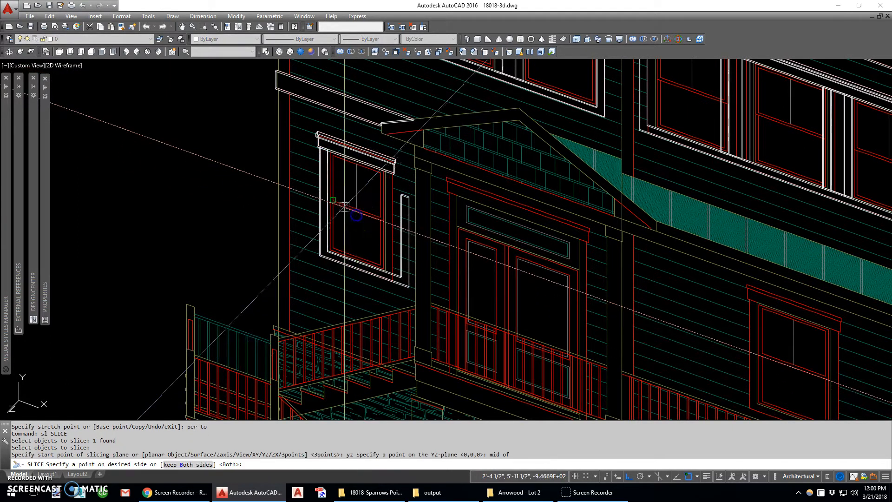
{"action": "key", "text": "Return"}
- Mirror the half casing about the entry-level window's vertical centerline, keeping the original
{"action": "type", "text": "mi"}
{"action": "key", "text": "Return"}
{"action": "left_click", "coordinate": [345, 259]}
{"action": "scroll", "coordinate": [352, 261], "scroll_direction": "up", "scroll_amount": 6}
{"action": "key", "text": "Return"}
{"action": "left_click", "coordinate": [361, 262]}
{"action": "left_click", "coordinate": [366, 196]}
- Union the entry-level window's casing halves where they meet below the sash
{"action": "key", "text": "Return"}
{"action": "type", "text": "uni"}
{"action": "key", "text": "Return"}
{"action": "left_click", "coordinate": [376, 262]}
{"action": "left_click", "coordinate": [337, 296]}
{"action": "key", "text": "Return"}
{"action": "scroll", "coordinate": [341, 260], "scroll_direction": "down", "scroll_amount": 5}
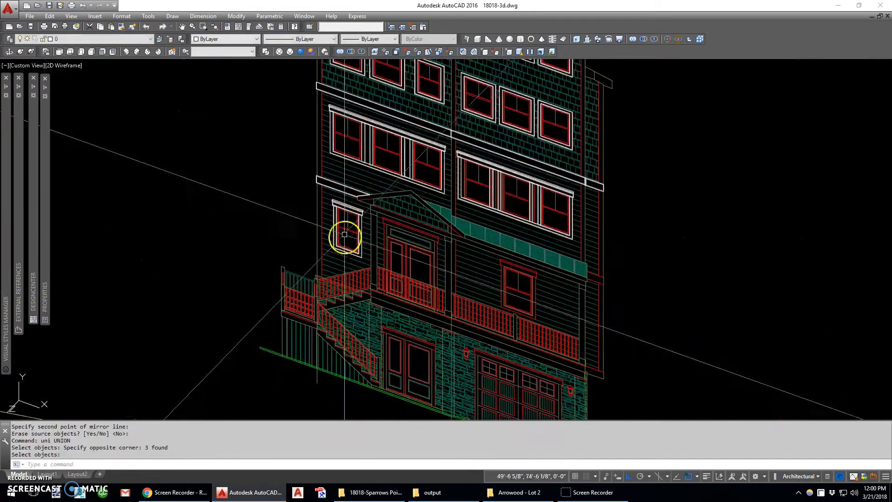
- Copy the triple window's two header solids onto the porch double door, aligned at the right end of the door header
{"action": "scroll", "coordinate": [386, 220], "scroll_direction": "up", "scroll_amount": 4}
{"action": "scroll", "coordinate": [386, 221], "scroll_direction": "down", "scroll_amount": 3}
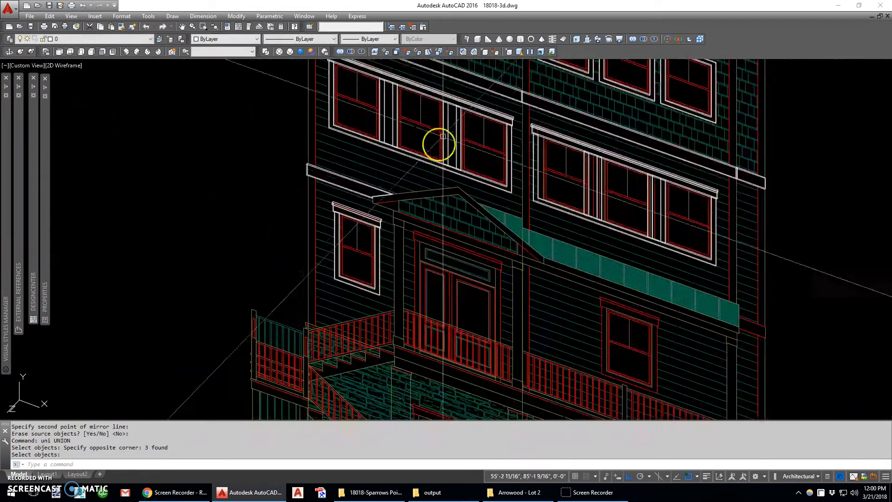
{"action": "scroll", "coordinate": [500, 113], "scroll_direction": "up", "scroll_amount": 6}
{"action": "type", "text": "c"}
{"action": "key", "text": "Return"}
{"action": "left_click", "coordinate": [539, 118]}
{"action": "key", "text": "Return"}
{"action": "left_click", "coordinate": [548, 146]}
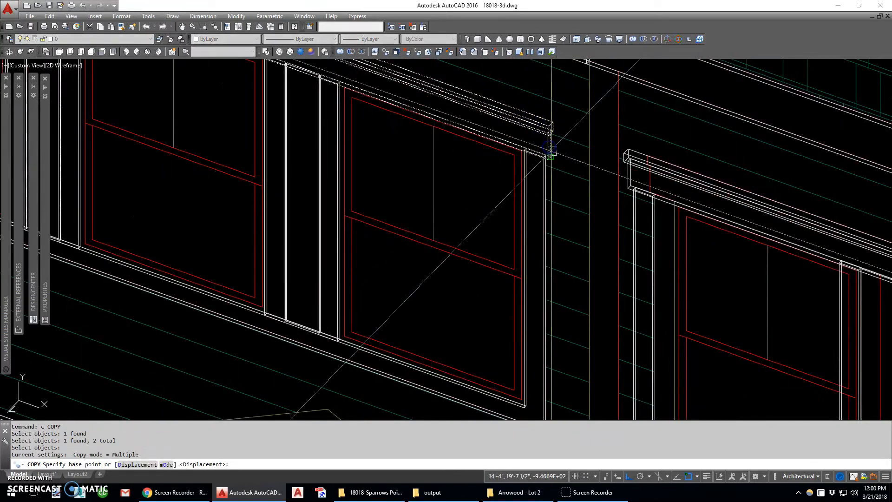
{"action": "scroll", "coordinate": [527, 173], "scroll_direction": "down", "scroll_amount": 4}
{"action": "scroll", "coordinate": [512, 294], "scroll_direction": "up", "scroll_amount": 5}
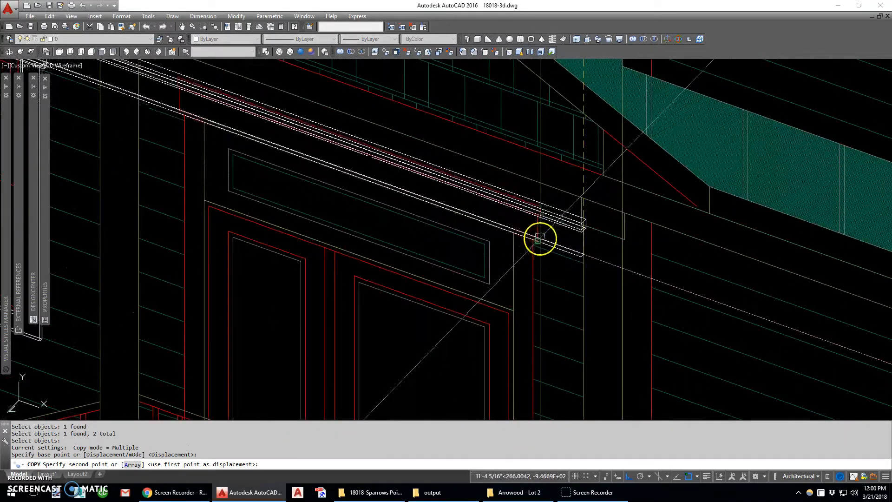
{"action": "left_click", "coordinate": [537, 212]}
{"action": "key", "text": "Escape"}
- Slice the copied door header solids along the YZ plane at the transom's midpoint, keeping the right half
{"action": "type", "text": "sl"}
{"action": "key", "text": "Return"}
{"action": "left_click", "coordinate": [449, 175]}
{"action": "left_click", "coordinate": [420, 196]}
{"action": "key", "text": "Return"}
{"action": "type", "text": "yz"}
{"action": "key", "text": "Return"}
{"action": "type", "text": "mid"}
{"action": "key", "text": "Return"}
{"action": "left_click", "coordinate": [399, 202]}
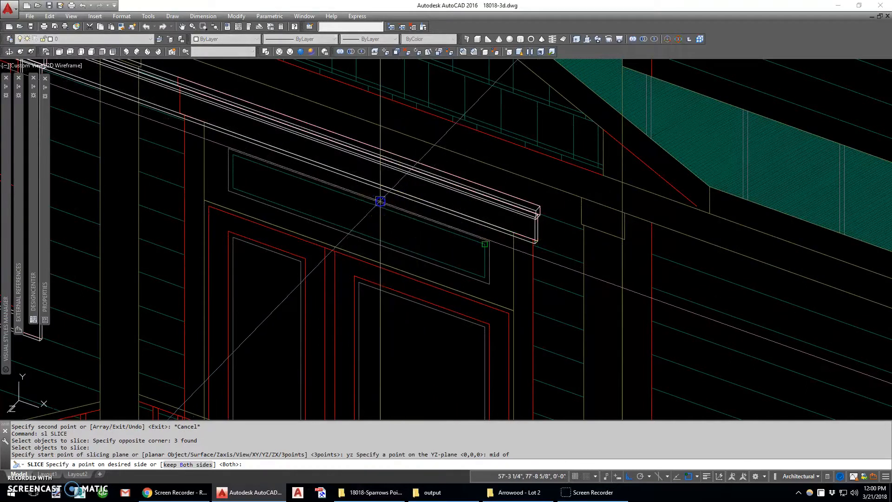
{"action": "scroll", "coordinate": [428, 204], "scroll_direction": "down", "scroll_amount": 4}
- Mirror the two half header solids about the double door's vertical centerline, keeping the originals
{"action": "type", "text": "mi"}
{"action": "key", "text": "Return"}
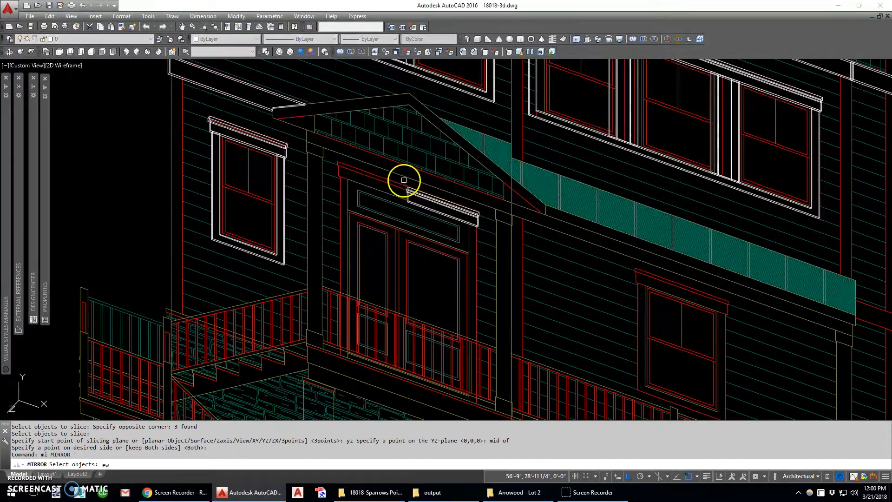
{"action": "type", "text": "ew"}
{"action": "key", "text": "Return"}
{"action": "type", "text": "w"}
{"action": "key", "text": "Return"}
{"action": "left_click", "coordinate": [402, 183]}
{"action": "left_click", "coordinate": [480, 259]}
{"action": "key", "text": "Return"}
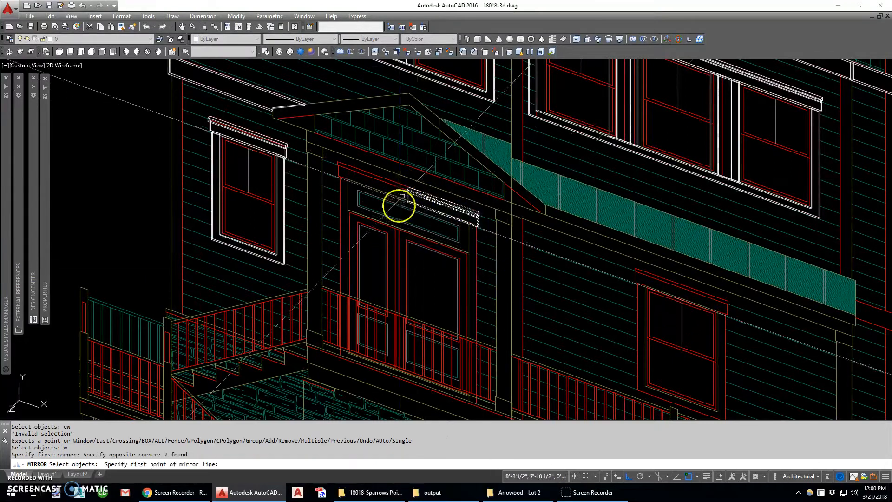
{"action": "scroll", "coordinate": [400, 201], "scroll_direction": "up", "scroll_amount": 5}
{"action": "left_click", "coordinate": [425, 187]}
{"action": "left_click", "coordinate": [416, 218]}
{"action": "key", "text": "Return"}
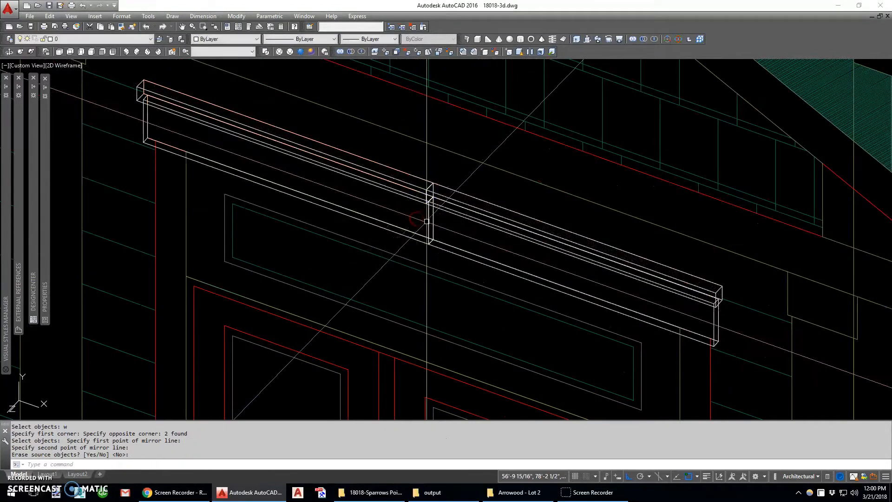
- Union all four header pieces above the double door into one solid
{"action": "scroll", "coordinate": [416, 218], "scroll_direction": "down", "scroll_amount": 4}
{"action": "type", "text": "uni"}
{"action": "key", "text": "Return"}
{"action": "type", "text": "w"}
{"action": "key", "text": "Return"}
{"action": "left_click", "coordinate": [349, 178]}
{"action": "left_click", "coordinate": [361, 199]}
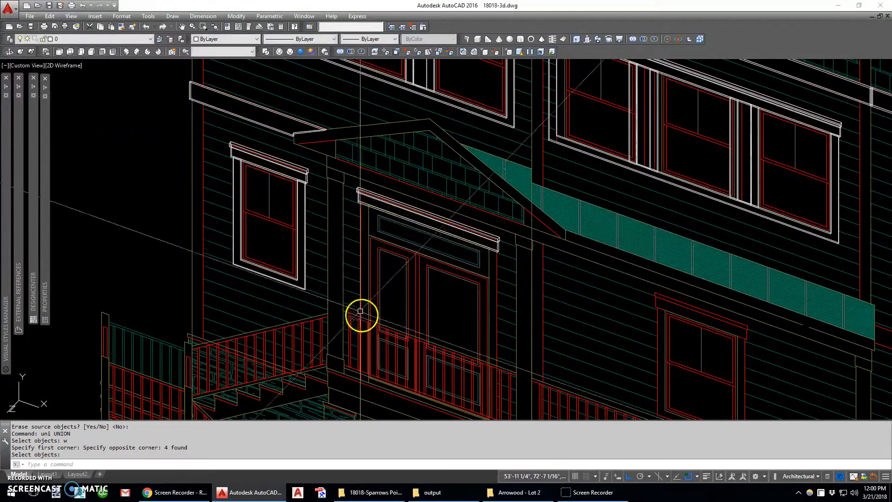
{"action": "key", "text": "Return"}
- Draw a left-justified polysolid, 4 inches wide and 3/4 inch high, as the door's left casing from the header's underside to the door base
{"action": "left_click", "coordinate": [468, 39]}
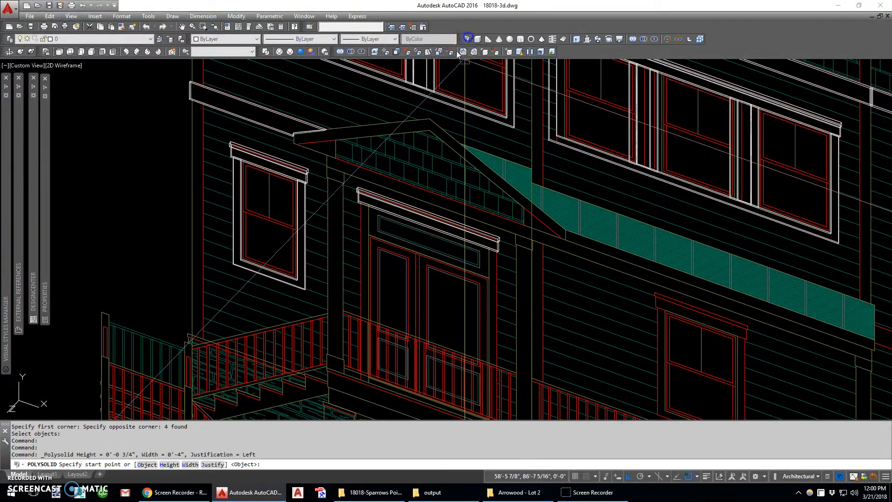
{"action": "key", "text": "Escape"}
{"action": "key", "text": "Return"}
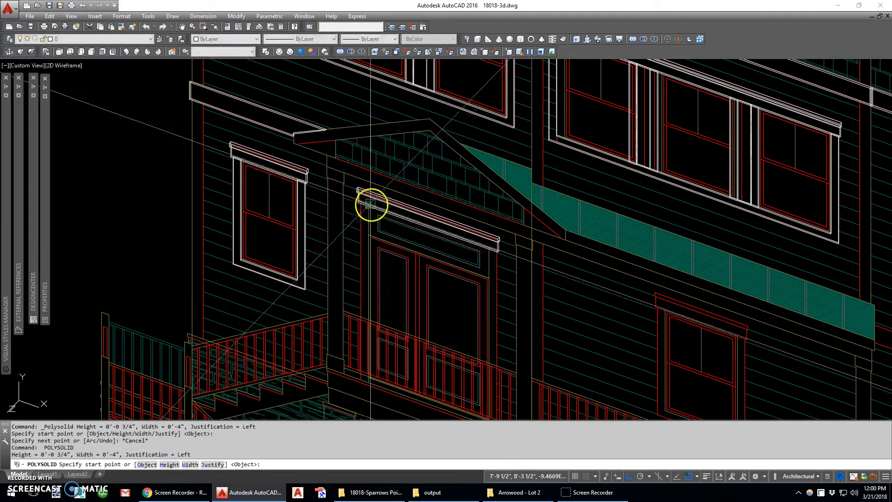
{"action": "left_click", "coordinate": [370, 204]}
{"action": "scroll", "coordinate": [367, 389], "scroll_direction": "up", "scroll_amount": 6}
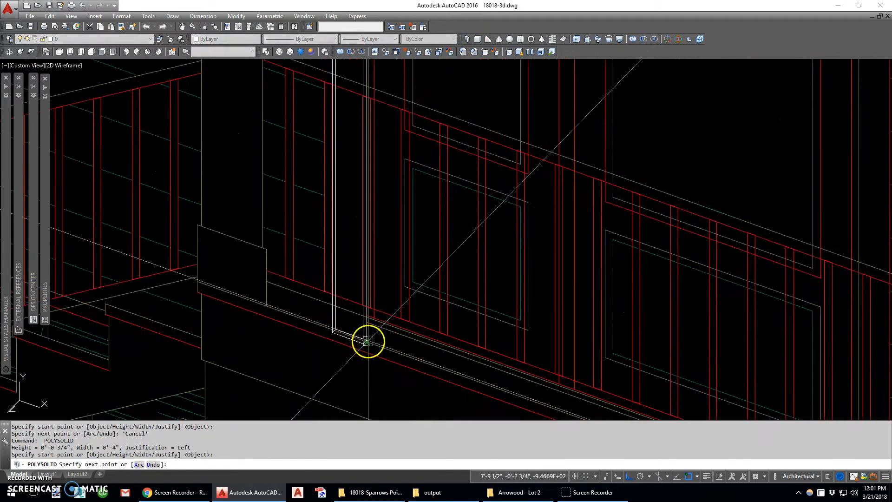
{"action": "left_click", "coordinate": [366, 338]}
{"action": "key", "text": "Return"}
{"action": "scroll", "coordinate": [363, 193], "scroll_direction": "down", "scroll_amount": 5}
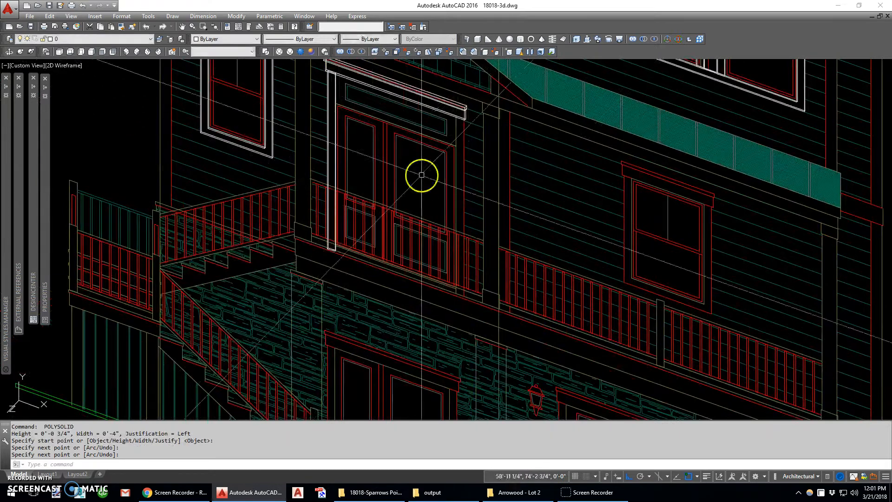
- Mirror the door's left casing to the opposite side about the door's midpoint, keeping the original
{"action": "middle_click_drag", "start_coordinate": [381, 106], "coordinate": [375, 179]}
{"action": "type", "text": "mi"}
{"action": "key", "text": "Return"}
{"action": "scroll", "coordinate": [394, 185], "scroll_direction": "up", "scroll_amount": 4}
{"action": "type", "text": "mid"}
{"action": "key", "text": "Return"}
{"action": "left_click", "coordinate": [388, 191]}
{"action": "left_click", "coordinate": [380, 176]}
{"action": "key", "text": "Return"}
{"action": "scroll", "coordinate": [377, 167], "scroll_direction": "down", "scroll_amount": 6}
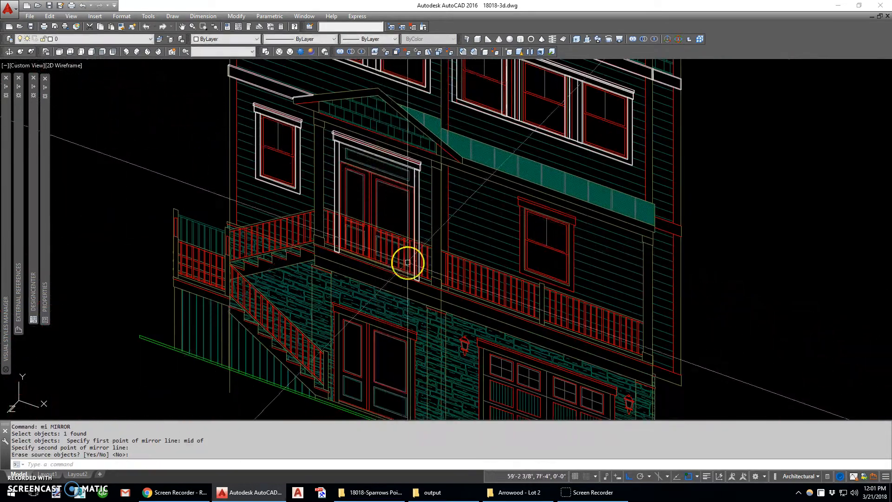
- Draw a 0.5 inch thick box along the porch double door's base, between the inner edges of its two casings
{"action": "scroll", "coordinate": [407, 261], "scroll_direction": "up", "scroll_amount": 6}
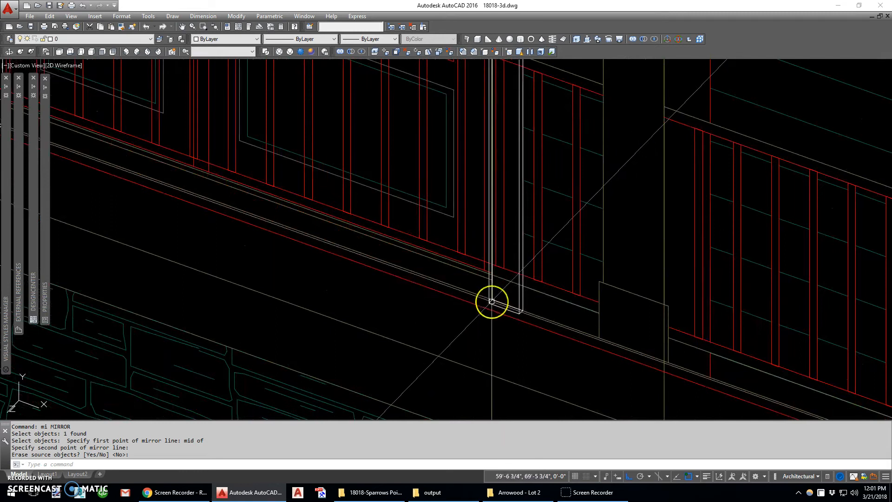
{"action": "type", "text": "box"}
{"action": "key", "text": "Return"}
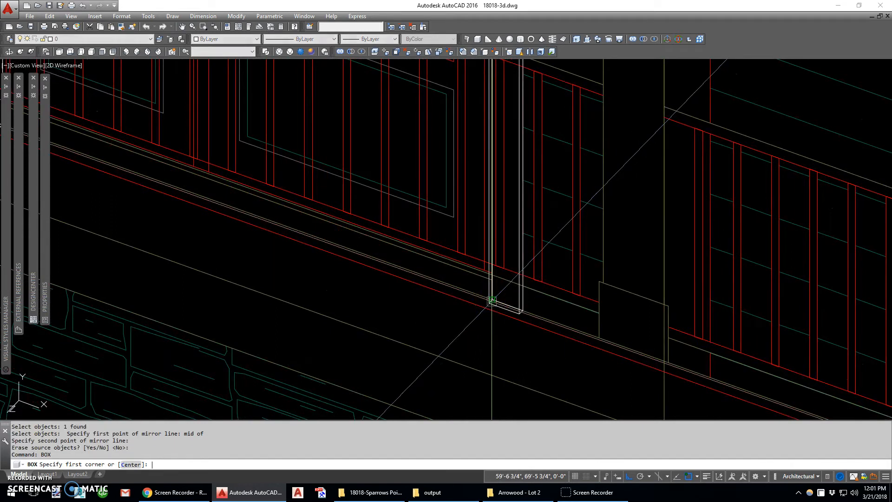
{"action": "left_click", "coordinate": [491, 302]}
{"action": "scroll", "coordinate": [493, 301], "scroll_direction": "down", "scroll_amount": 4}
{"action": "scroll", "coordinate": [304, 228], "scroll_direction": "up", "scroll_amount": 7}
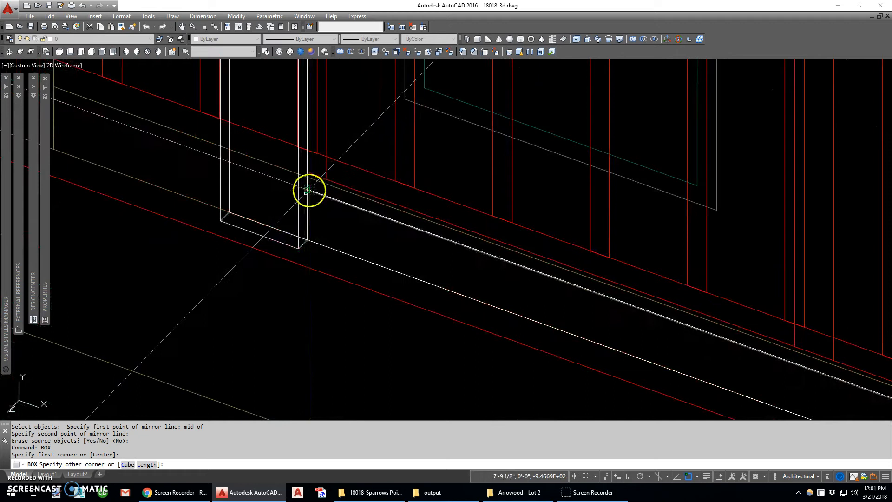
{"action": "left_click", "coordinate": [307, 192]}
{"action": "type", "text": ".5"}
{"action": "key", "text": "Return"}
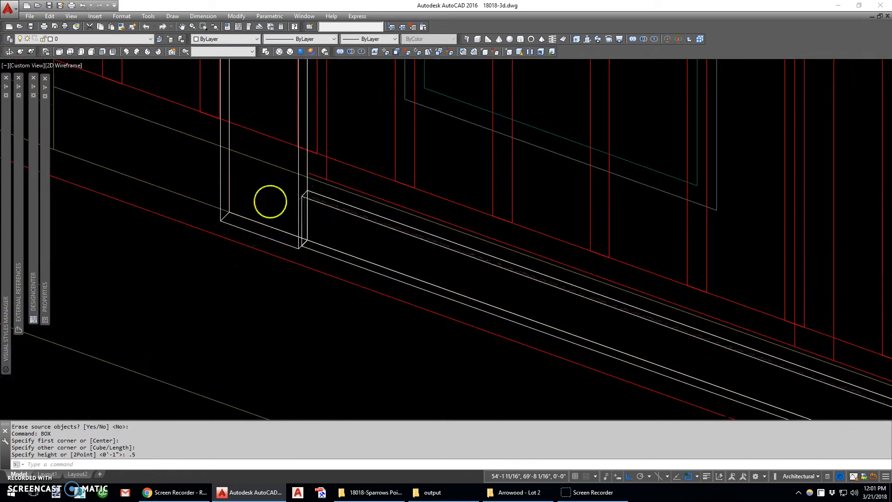
- Copy the porch door's header, both casings and base board onto the double door on the level below
{"action": "scroll", "coordinate": [271, 201], "scroll_direction": "down", "scroll_amount": 6}
{"action": "left_click", "coordinate": [256, 133]}
{"action": "left_click", "coordinate": [319, 183]}
{"action": "type", "text": "w"}
{"action": "key", "text": "Return"}
{"action": "left_click", "coordinate": [237, 135]}
{"action": "left_click", "coordinate": [325, 259]}
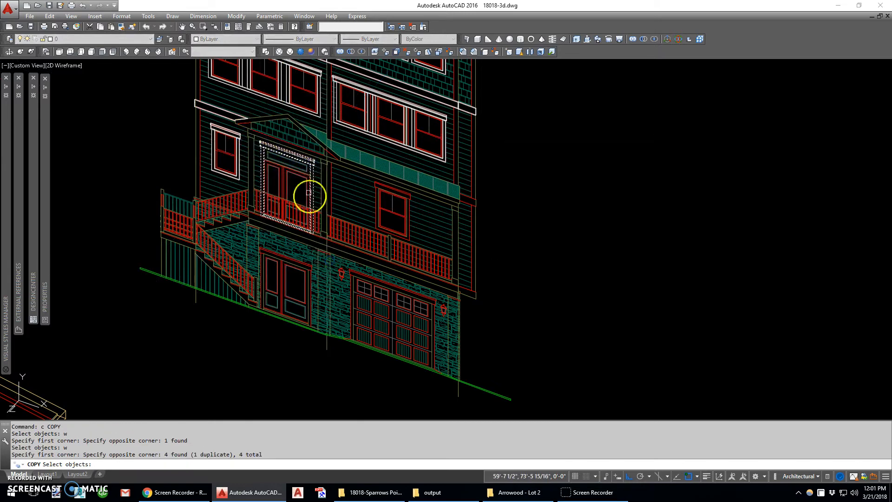
{"action": "scroll", "coordinate": [304, 163], "scroll_direction": "up", "scroll_amount": 5}
{"action": "key", "text": "Return"}
{"action": "left_click", "coordinate": [349, 168]}
{"action": "scroll", "coordinate": [358, 219], "scroll_direction": "down", "scroll_amount": 5}
{"action": "scroll", "coordinate": [354, 264], "scroll_direction": "up", "scroll_amount": 6}
{"action": "left_click", "coordinate": [342, 134]}
{"action": "scroll", "coordinate": [407, 203], "scroll_direction": "down", "scroll_amount": 5}
{"action": "key", "text": "Escape"}
{"action": "scroll", "coordinate": [318, 155], "scroll_direction": "up", "scroll_amount": 5}
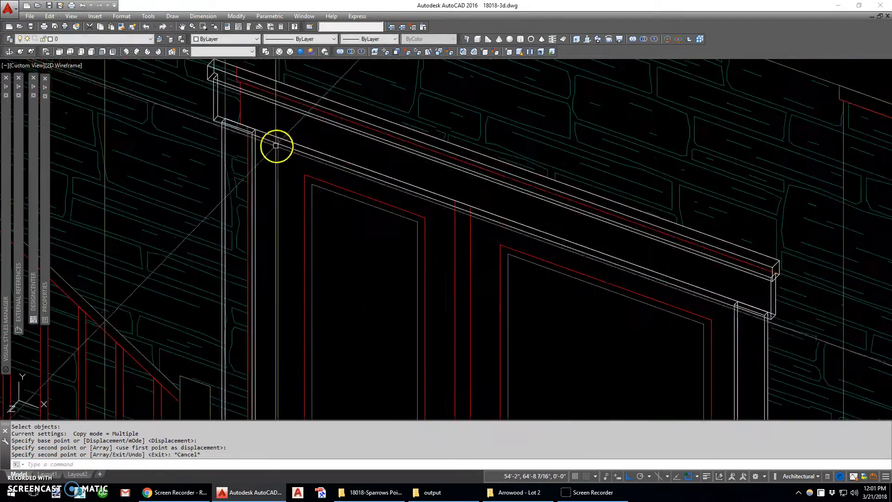
- Slice the lower door's copied header along the YZ plane at the midpoint, keeping only the right half
{"action": "scroll", "coordinate": [277, 145], "scroll_direction": "down", "scroll_amount": 5}
{"action": "type", "text": "sl"}
{"action": "key", "text": "Return"}
{"action": "left_click", "coordinate": [388, 202]}
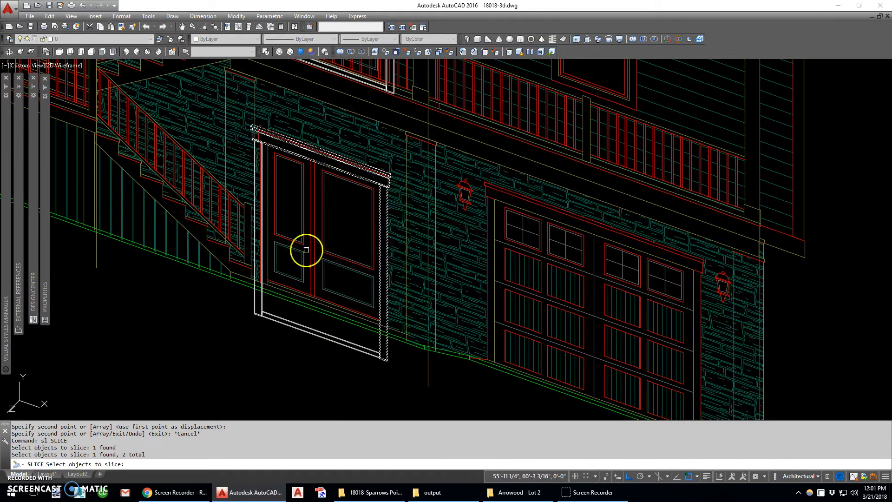
{"action": "key", "text": "Return"}
{"action": "type", "text": "mi"}
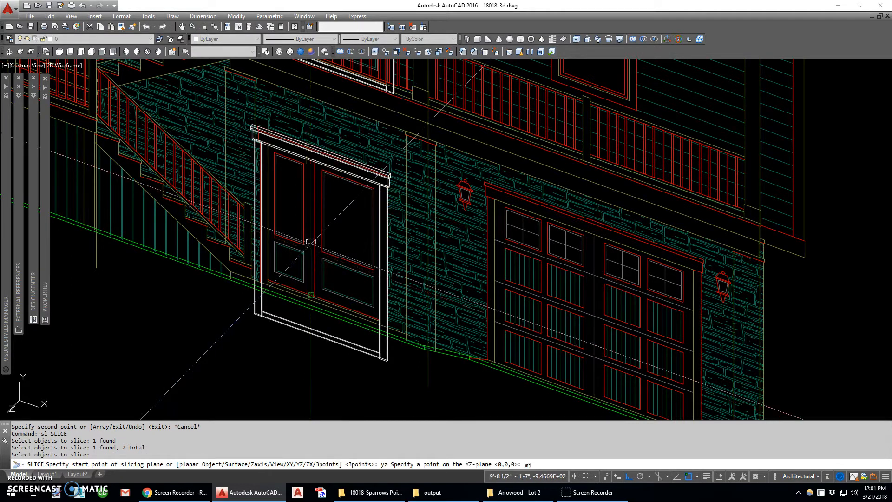
{"action": "type", "text": "d"}
{"action": "key", "text": "Return"}
{"action": "scroll", "coordinate": [327, 169], "scroll_direction": "up", "scroll_amount": 5}
{"action": "left_click", "coordinate": [324, 124]}
{"action": "left_click", "coordinate": [432, 165]}
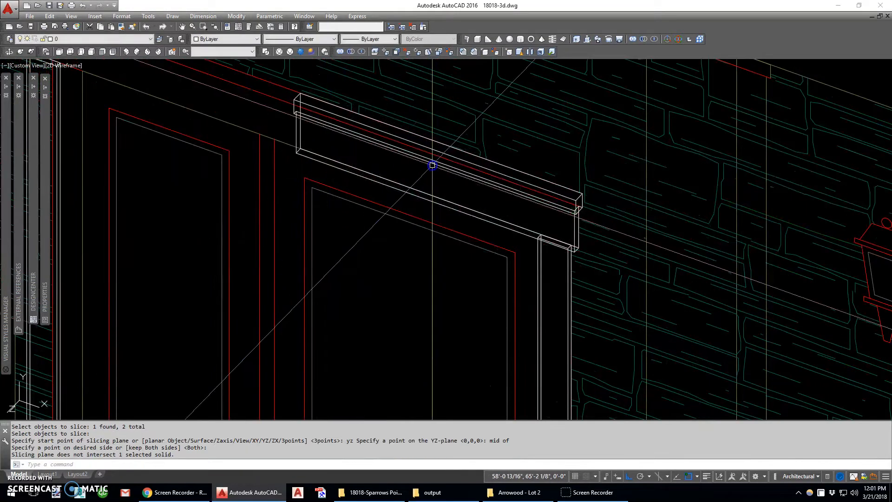
- Erase the copied left casing at the lower double door
{"action": "scroll", "coordinate": [432, 166], "scroll_direction": "down", "scroll_amount": 5}
{"action": "left_click", "coordinate": [328, 305]}
{"action": "type", "text": "e"}
{"action": "key", "text": "Return"}
- Move the copied base board up to the bottom edge of the lower double door
{"action": "left_click", "coordinate": [390, 334]}
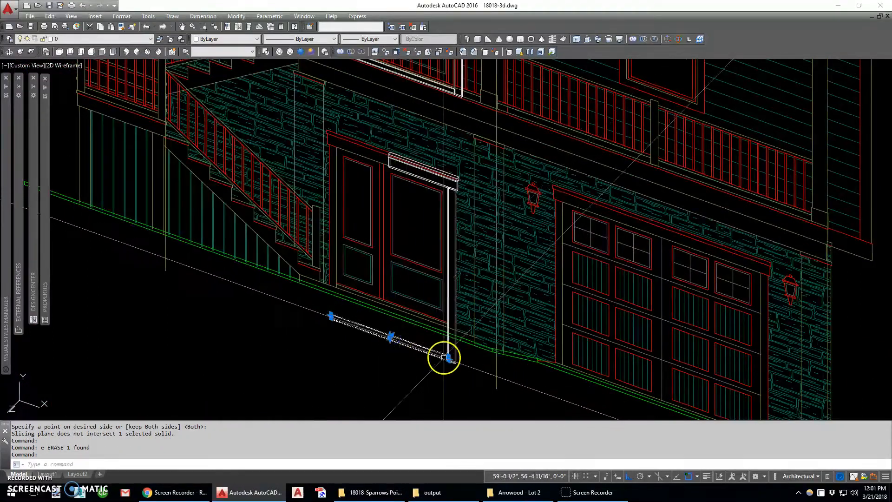
{"action": "scroll", "coordinate": [445, 358], "scroll_direction": "up", "scroll_amount": 4}
{"action": "type", "text": "m"}
{"action": "key", "text": "Return"}
{"action": "left_click", "coordinate": [448, 347]}
{"action": "scroll", "coordinate": [448, 259], "scroll_direction": "down", "scroll_amount": 2}
- Slice the lower door's right casing along the ZX plane at the base board's bottom, keeping the upper part
{"action": "type", "text": "sl"}
{"action": "key", "text": "Return"}
{"action": "left_click", "coordinate": [460, 313]}
{"action": "key", "text": "Return"}
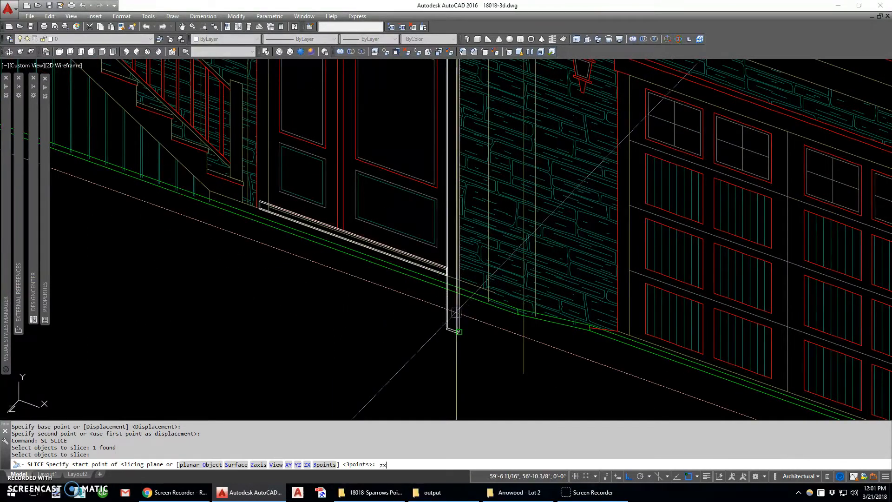
{"action": "type", "text": "zx"}
{"action": "key", "text": "Return"}
{"action": "scroll", "coordinate": [457, 312], "scroll_direction": "up", "scroll_amount": 3}
{"action": "left_click", "coordinate": [442, 269]}
{"action": "scroll", "coordinate": [442, 288], "scroll_direction": "down", "scroll_amount": 3}
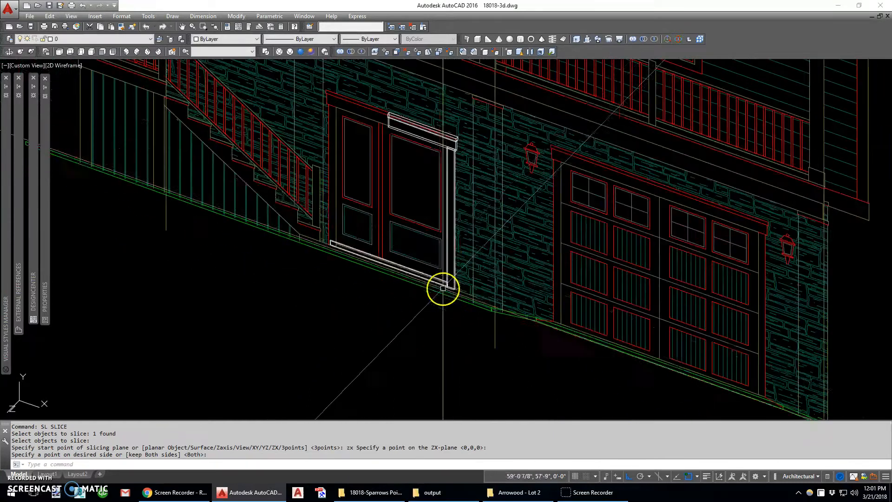
{"action": "type", "text": "mi"}
{"action": "key", "text": "Return"}
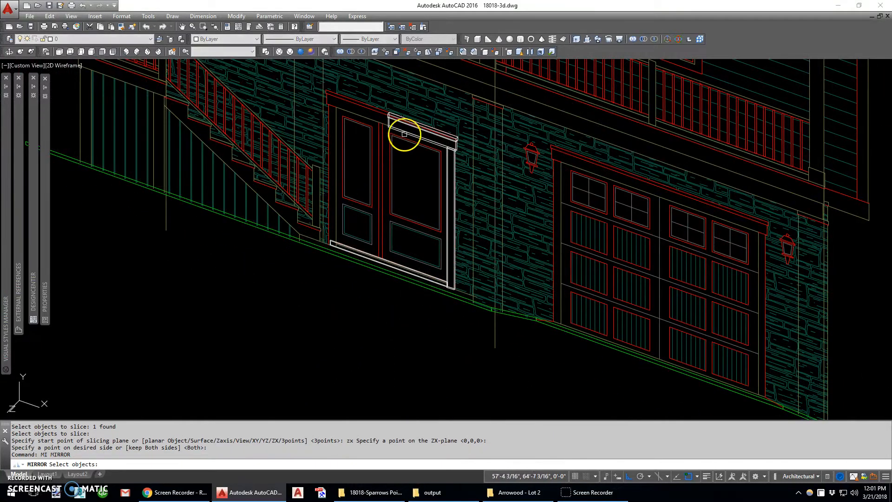
{"action": "key", "text": "Escape"}
- Slice the lower door's base board along the YZ plane at the left casing's inner edge, keeping the right part
{"action": "type", "text": "sl"}
{"action": "key", "text": "Return"}
{"action": "left_click", "coordinate": [344, 246]}
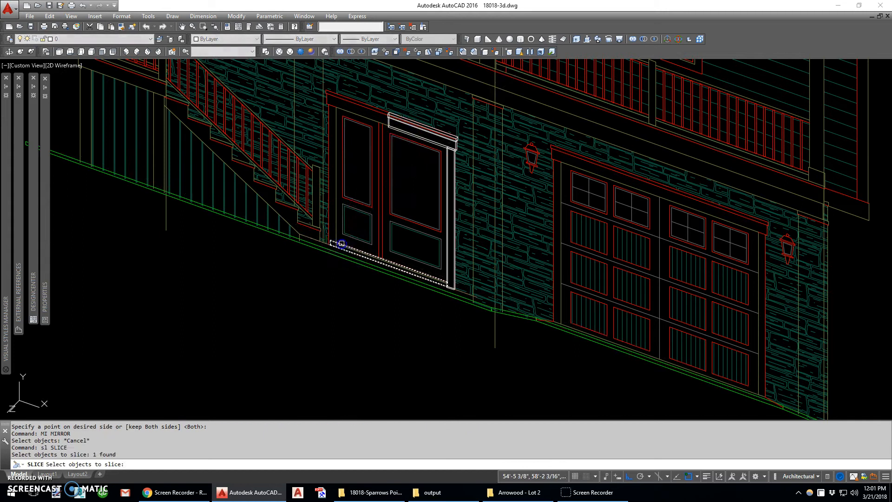
{"action": "key", "text": "Return"}
{"action": "scroll", "coordinate": [334, 248], "scroll_direction": "up", "scroll_amount": 6}
{"action": "type", "text": "yz"}
{"action": "key", "text": "Return"}
{"action": "left_click", "coordinate": [487, 244]}
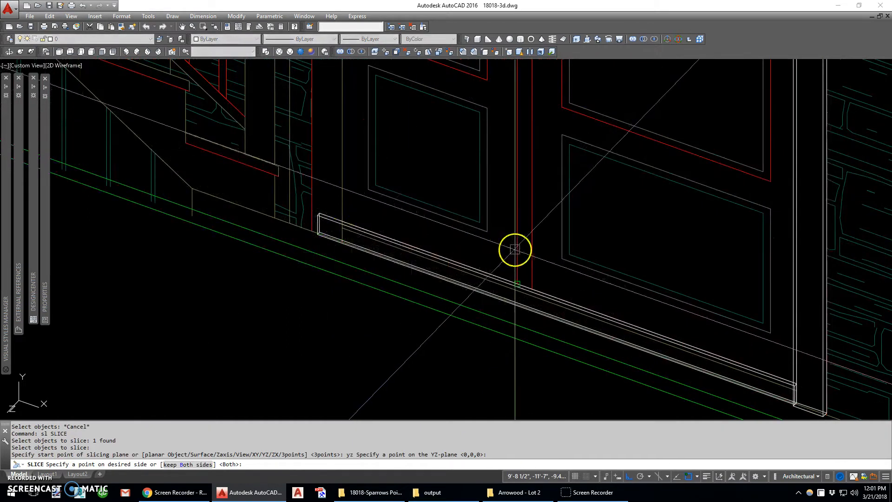
{"action": "key", "text": "Return"}
- Mirror the lower door's half header about its left end, keeping the original
{"action": "scroll", "coordinate": [435, 294], "scroll_direction": "down", "scroll_amount": 5}
{"action": "type", "text": "mi"}
{"action": "key", "text": "Return"}
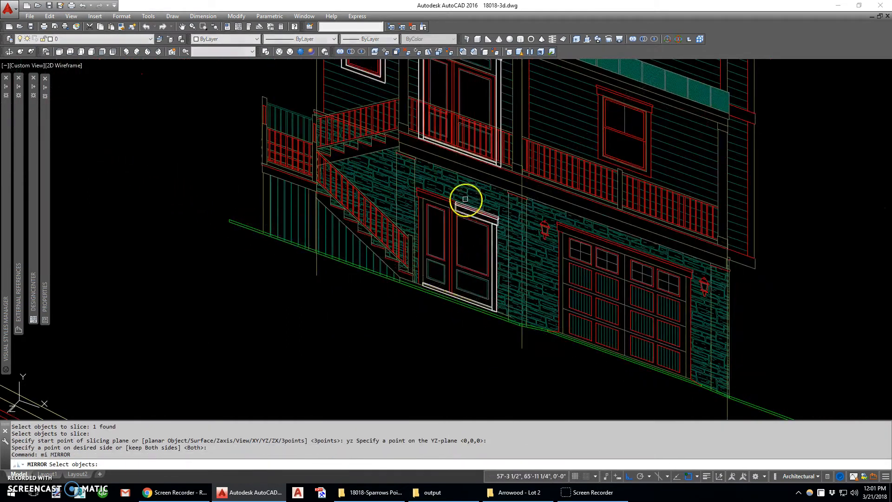
{"action": "type", "text": "we"}
{"action": "key", "text": "Return"}
{"action": "key", "text": "Return"}
{"action": "left_click", "coordinate": [454, 193]}
{"action": "left_click", "coordinate": [514, 248]}
{"action": "key", "text": "Return"}
{"action": "scroll", "coordinate": [447, 202], "scroll_direction": "up", "scroll_amount": 6}
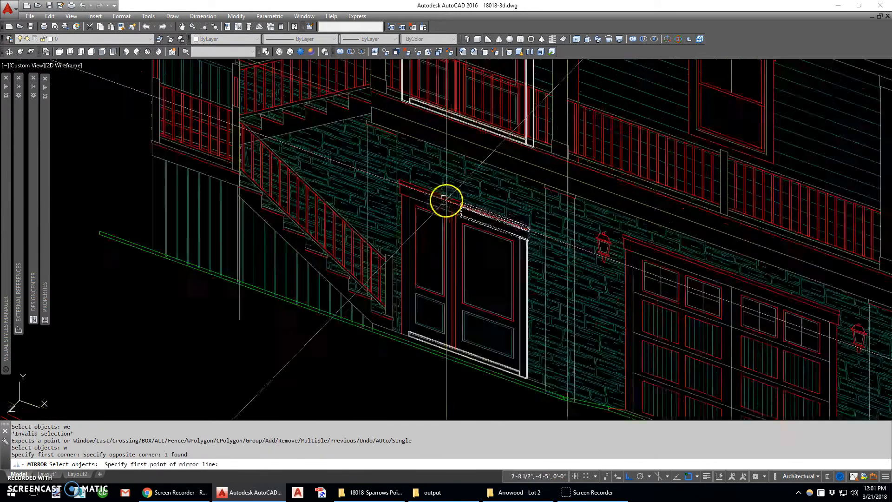
{"action": "left_click", "coordinate": [483, 221]}
{"action": "left_click", "coordinate": [486, 243]}
- Union the two mirrored header halves above the lower double door into one solid
{"action": "key", "text": "Return"}
{"action": "type", "text": "uni"}
{"action": "key", "text": "Return"}
{"action": "scroll", "coordinate": [483, 260], "scroll_direction": "down", "scroll_amount": 6}
{"action": "type", "text": "w"}
{"action": "key", "text": "Return"}
{"action": "left_click", "coordinate": [428, 236]}
{"action": "left_click", "coordinate": [496, 288]}
{"action": "scroll", "coordinate": [520, 265], "scroll_direction": "up", "scroll_amount": 6}
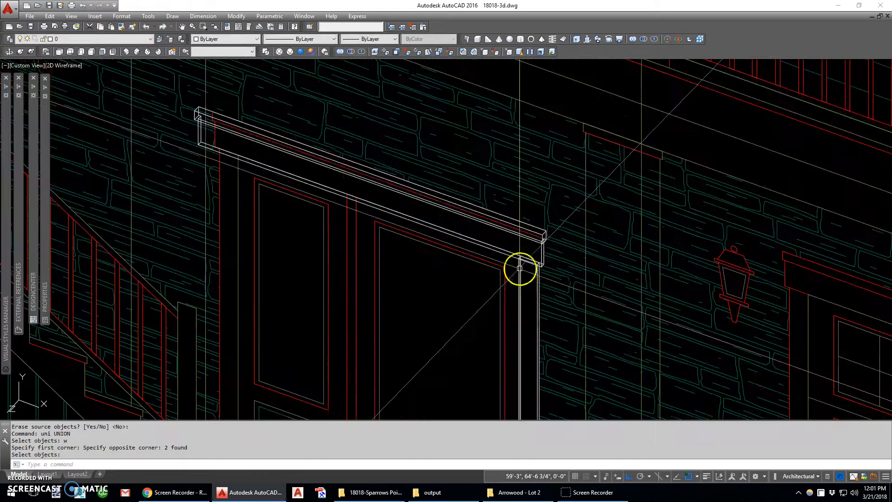
{"action": "key", "text": "Return"}
- Copy the lower door's right casing to its left side, aligned with the elevation's left casing line
{"action": "scroll", "coordinate": [523, 248], "scroll_direction": "up", "scroll_amount": 2}
{"action": "type", "text": "c"}
{"action": "key", "text": "Return"}
{"action": "left_click", "coordinate": [520, 260]}
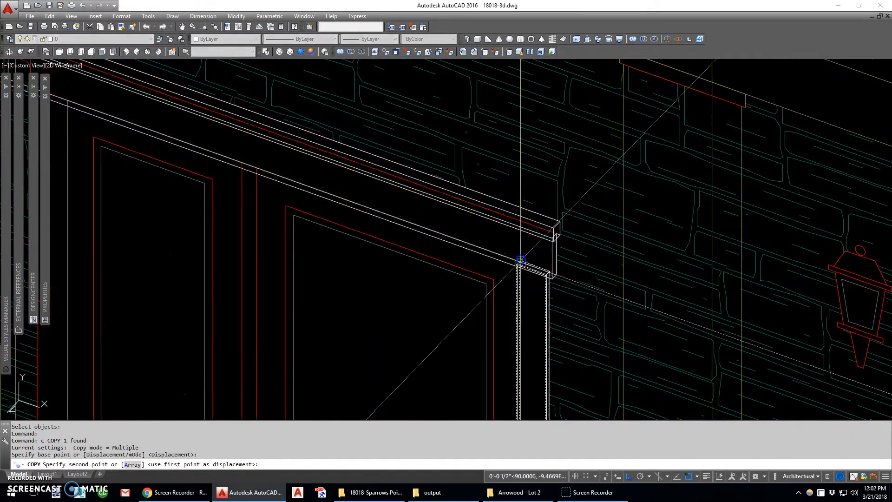
{"action": "scroll", "coordinate": [520, 259], "scroll_direction": "down", "scroll_amount": 6}
{"action": "scroll", "coordinate": [399, 226], "scroll_direction": "up", "scroll_amount": 8}
{"action": "left_click", "coordinate": [379, 211]}
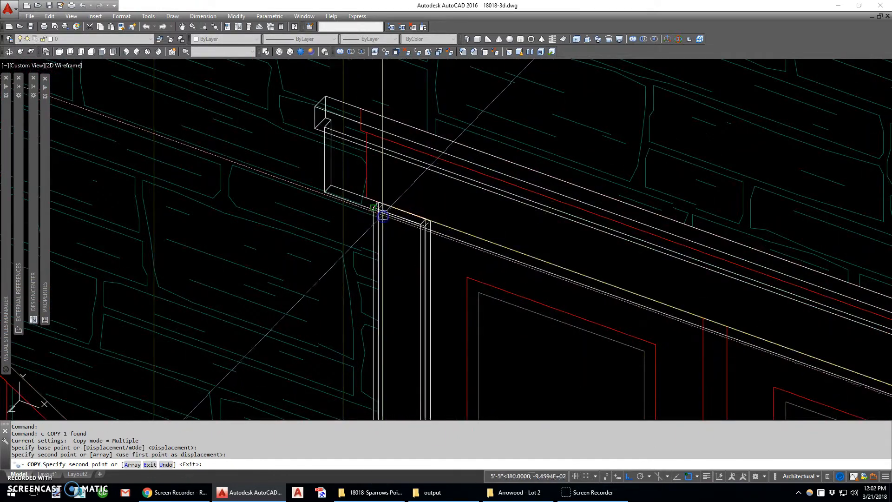
{"action": "scroll", "coordinate": [371, 186], "scroll_direction": "down", "scroll_amount": 5}
{"action": "key", "text": "Escape"}
- Slice the joined header of the lower door along the YZ plane at the door's midpoint, keeping the right half
{"action": "scroll", "coordinate": [493, 195], "scroll_direction": "up", "scroll_amount": 3}
{"action": "type", "text": "sl"}
{"action": "key", "text": "Return"}
{"action": "left_click", "coordinate": [490, 193]}
{"action": "right_click", "coordinate": [490, 193]}
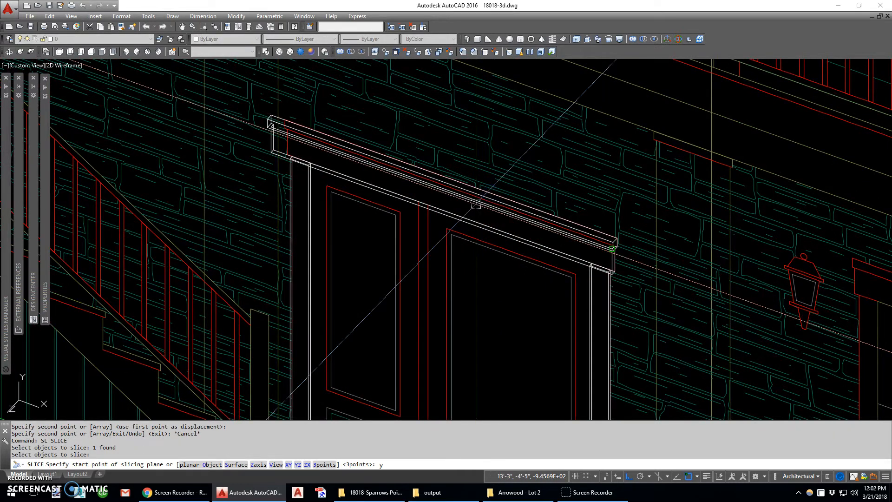
{"action": "type", "text": "m"}
{"action": "scroll", "coordinate": [473, 189], "scroll_direction": "up", "scroll_amount": 3}
{"action": "type", "text": "id"}
{"action": "key", "text": "Return"}
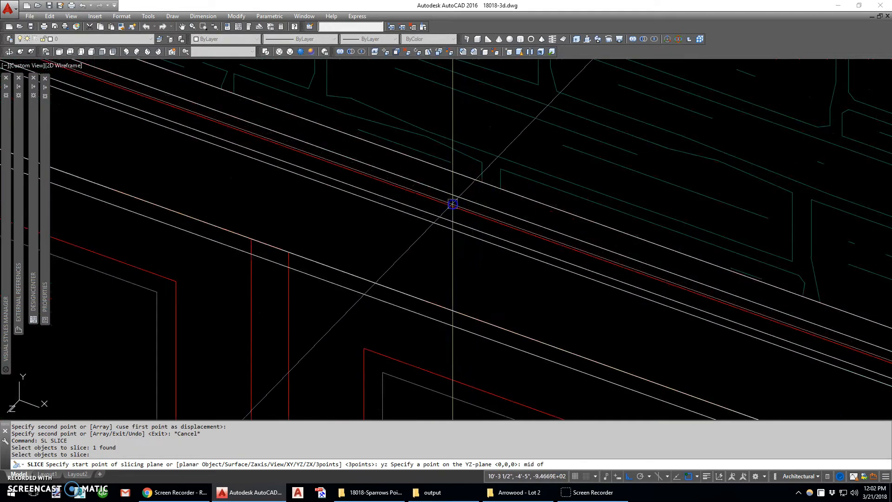
{"action": "left_click", "coordinate": [452, 204]}
{"action": "scroll", "coordinate": [460, 207], "scroll_direction": "down", "scroll_amount": 4}
{"action": "left_click", "coordinate": [550, 228]}
- Try to mirror the recut half header about its cut end, and erase the resulting copy
{"action": "type", "text": "mi"}
{"action": "key", "text": "Return"}
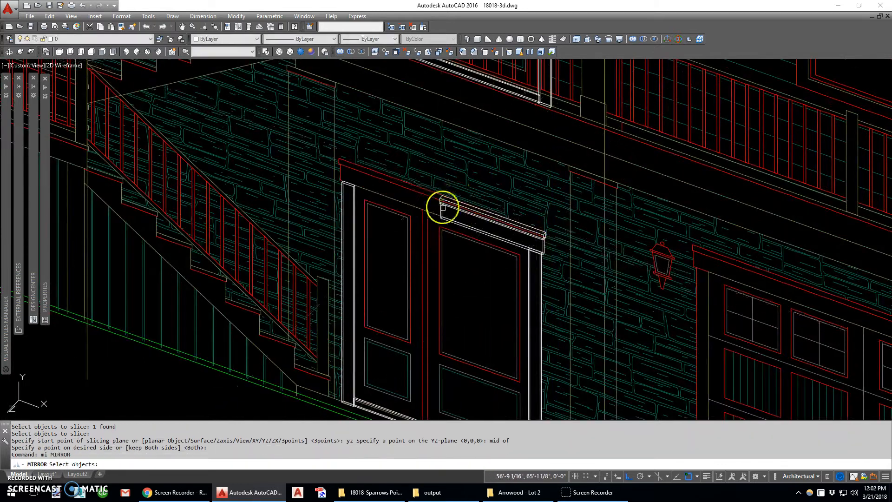
{"action": "scroll", "coordinate": [442, 208], "scroll_direction": "up", "scroll_amount": 5}
{"action": "left_click", "coordinate": [436, 207]}
{"action": "left_click", "coordinate": [425, 218]}
{"action": "right_click", "coordinate": [425, 217]}
{"action": "left_click", "coordinate": [432, 229]}
{"action": "left_click", "coordinate": [435, 246]}
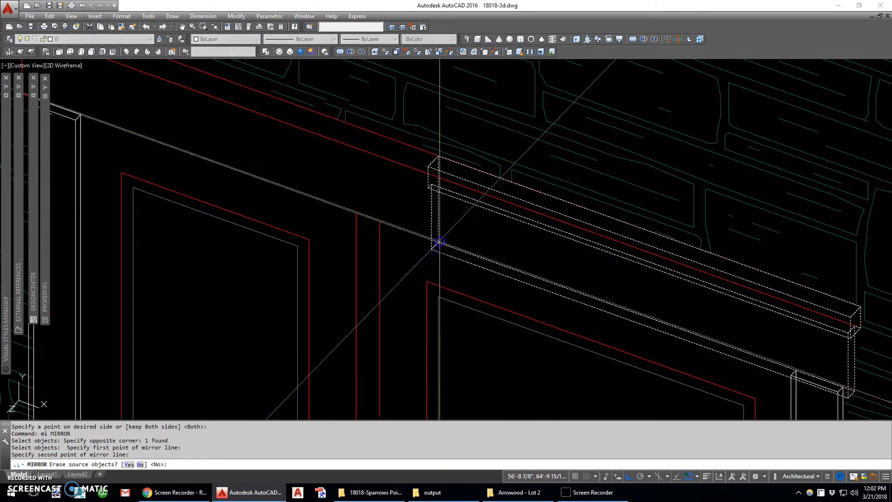
{"action": "key", "text": "Return"}
{"action": "type", "text": "e"}
{"action": "key", "text": "Return"}
{"action": "left_click", "coordinate": [453, 228]}
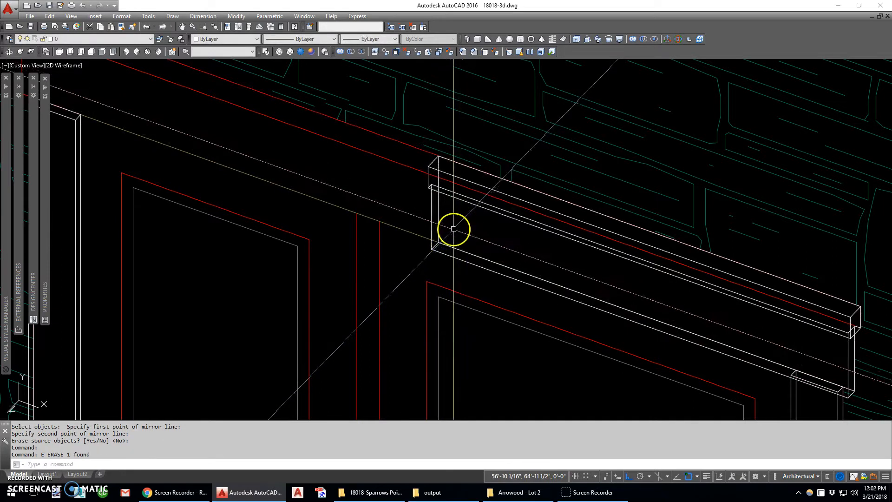
- Try again to mirror the recut half header using two corner points of its cut end, keeping the original
{"action": "key", "text": "Return"}
{"action": "left_click", "coordinate": [444, 244]}
{"action": "right_click", "coordinate": [440, 244]}
{"action": "left_click", "coordinate": [433, 248]}
{"action": "left_click", "coordinate": [438, 242]}
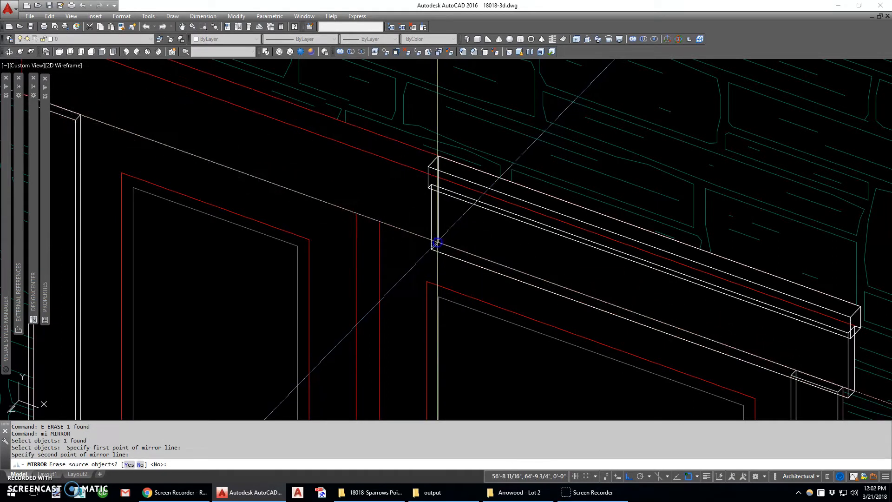
{"action": "right_click", "coordinate": [438, 242]}
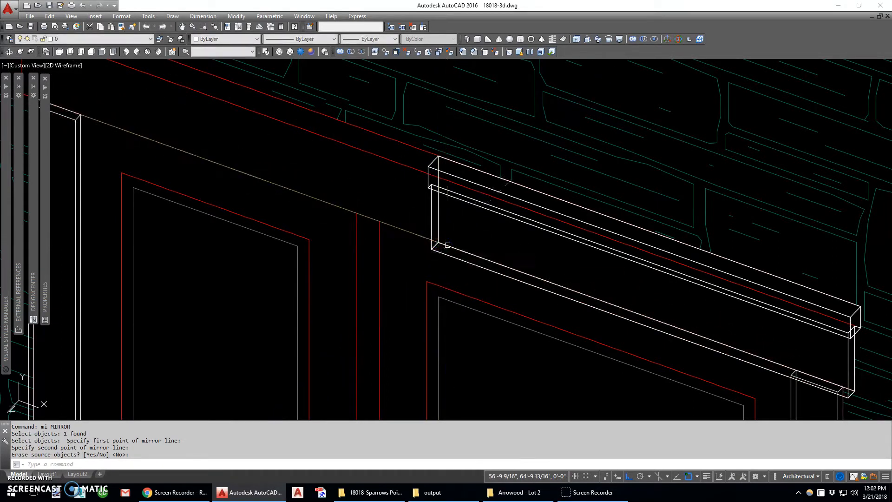
- Mirror the lower door's half header to the left about a vertical line through its cut end, keeping the original
{"action": "right_click", "coordinate": [447, 244]}
{"action": "left_click", "coordinate": [447, 245]}
{"action": "right_click", "coordinate": [442, 245]}
{"action": "left_click", "coordinate": [438, 242]}
{"action": "scroll", "coordinate": [447, 235], "scroll_direction": "up", "scroll_amount": 4}
{"action": "left_click", "coordinate": [466, 209]}
{"action": "right_click", "coordinate": [463, 210]}
{"action": "scroll", "coordinate": [447, 217], "scroll_direction": "down", "scroll_amount": 2}
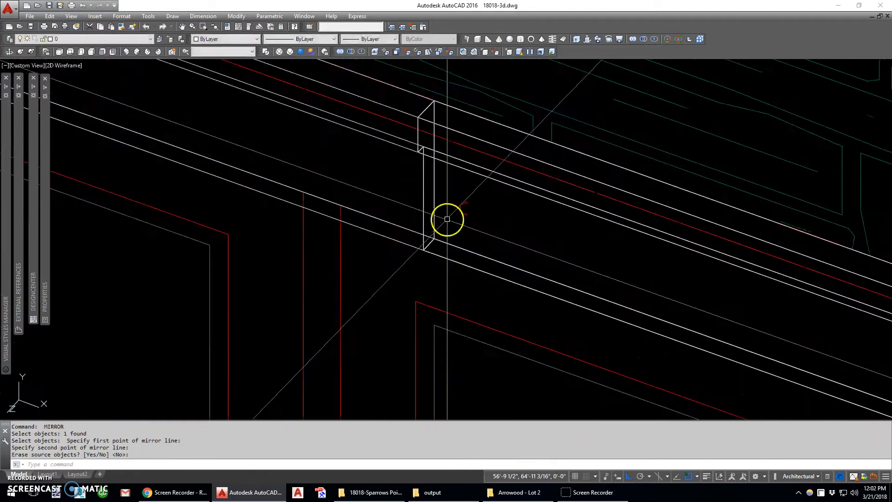
- Union the overlapping and mirrored header pieces above the lower double door into a single solid
{"action": "type", "text": "uni"}
{"action": "key", "text": "Return"}
{"action": "left_click", "coordinate": [448, 203]}
{"action": "left_click", "coordinate": [396, 200]}
{"action": "right_click", "coordinate": [395, 200]}
{"action": "scroll", "coordinate": [396, 203], "scroll_direction": "down", "scroll_amount": 7}
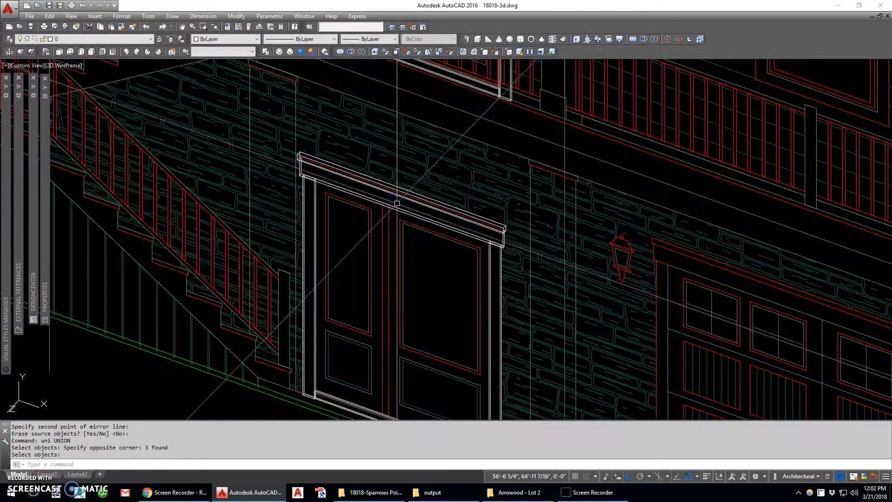
- Copy the lower door's header and right casing to the upper right corner of the garage door opening
{"action": "scroll", "coordinate": [431, 204], "scroll_direction": "down", "scroll_amount": 4}
{"action": "middle_click_drag", "start_coordinate": [541, 232], "coordinate": [461, 248]}
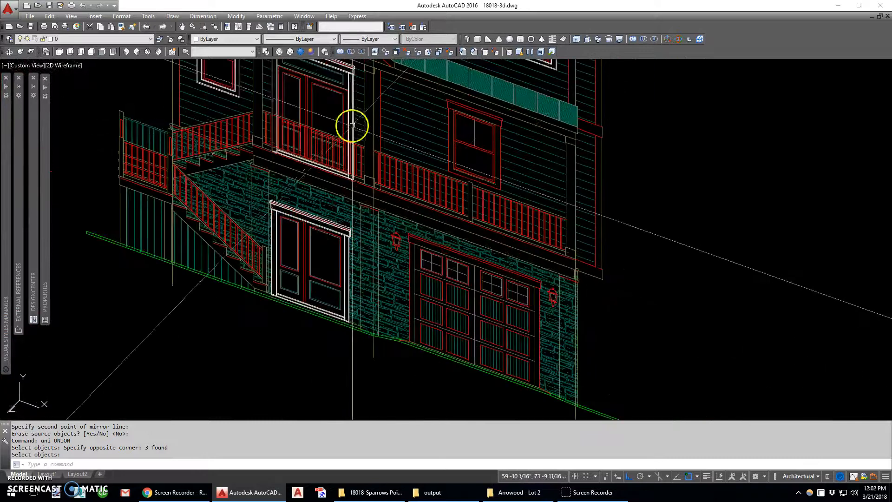
{"action": "scroll", "coordinate": [341, 223], "scroll_direction": "up", "scroll_amount": 2}
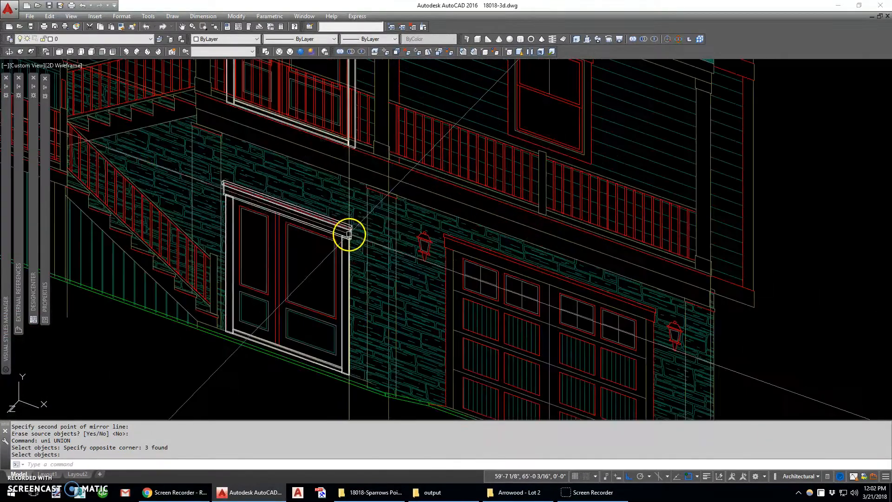
{"action": "scroll", "coordinate": [355, 232], "scroll_direction": "up", "scroll_amount": 3}
{"action": "type", "text": "c"}
{"action": "key", "text": "Return"}
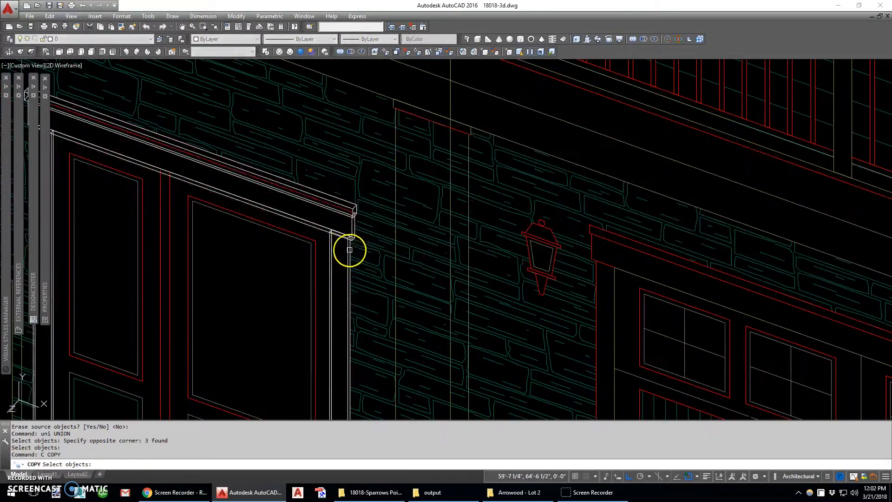
{"action": "scroll", "coordinate": [330, 238], "scroll_direction": "up", "scroll_amount": 3}
{"action": "key", "text": "Return"}
{"action": "left_click", "coordinate": [332, 205]}
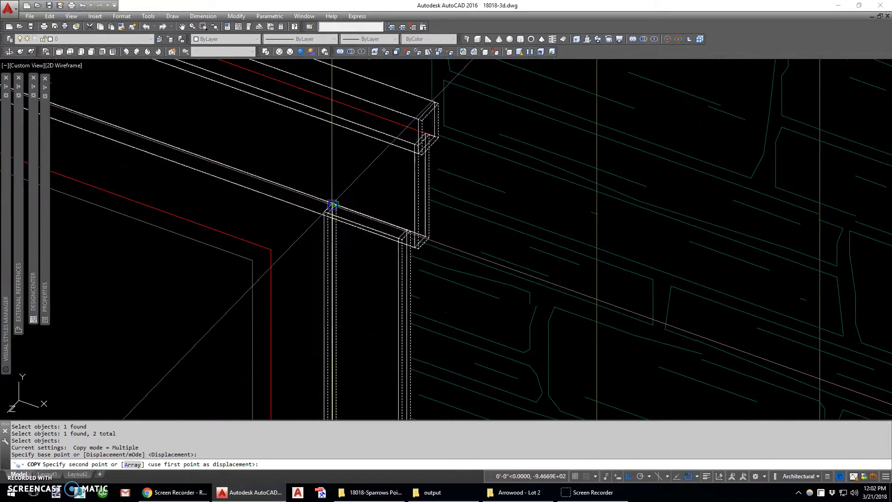
{"action": "scroll", "coordinate": [305, 207], "scroll_direction": "down", "scroll_amount": 5}
{"action": "scroll", "coordinate": [591, 279], "scroll_direction": "up", "scroll_amount": 4}
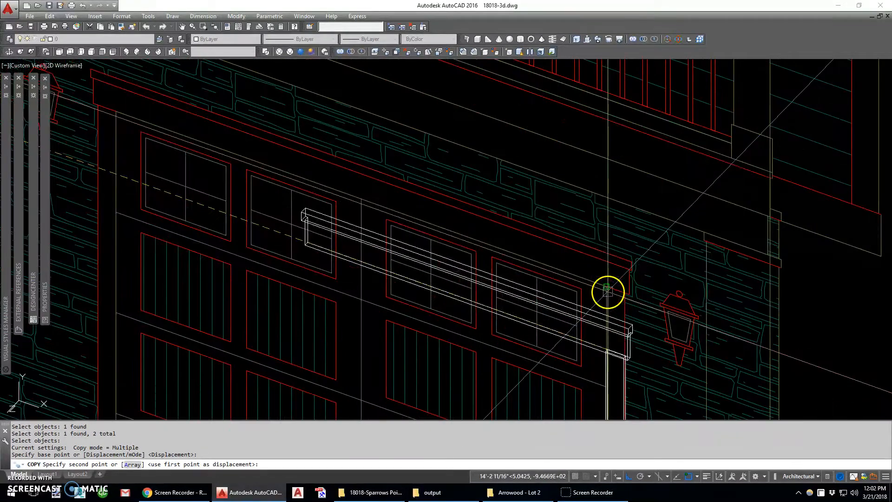
{"action": "left_click", "coordinate": [607, 291]}
{"action": "scroll", "coordinate": [576, 246], "scroll_direction": "down", "scroll_amount": 6}
{"action": "key", "text": "Escape"}
{"action": "scroll", "coordinate": [586, 339], "scroll_direction": "up", "scroll_amount": 6}
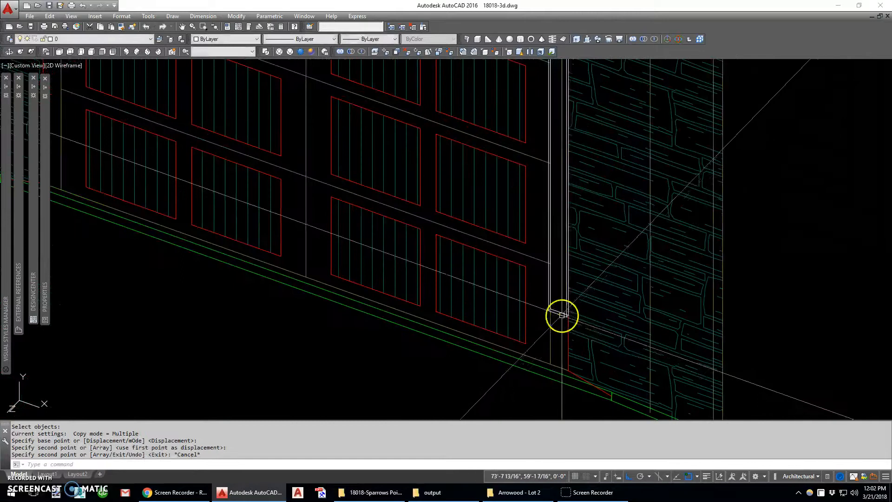
- Copy the right casing of the garage door downward so it reaches the bottom of the opening
{"action": "left_click", "coordinate": [561, 315]}
{"action": "type", "text": "c"}
{"action": "key", "text": "space"}
{"action": "left_click", "coordinate": [548, 306]}
{"action": "left_click", "coordinate": [549, 338]}
{"action": "key", "text": "Escape"}
- Union the two overlapping right casing pieces of the garage door into a single solid
{"action": "type", "text": "uni"}
{"action": "key", "text": "space"}
{"action": "left_click", "coordinate": [561, 312]}
{"action": "left_click", "coordinate": [551, 328]}
{"action": "scroll", "coordinate": [511, 215], "scroll_direction": "down", "scroll_amount": 4}
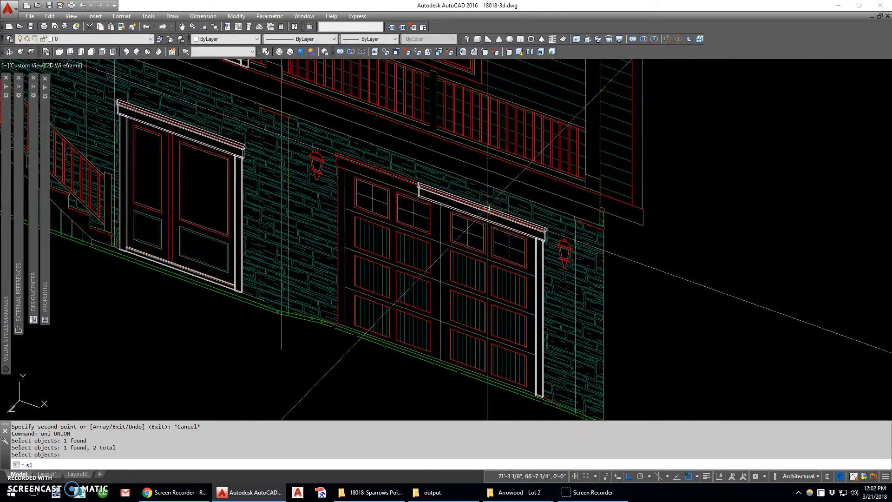
- Slice the garage door header with a YZ plane at the door's centre, keeping the right half
{"action": "key", "text": "space"}
{"action": "scroll", "coordinate": [436, 221], "scroll_direction": "up", "scroll_amount": 3}
{"action": "type", "text": "yz"}
{"action": "key", "text": "space"}
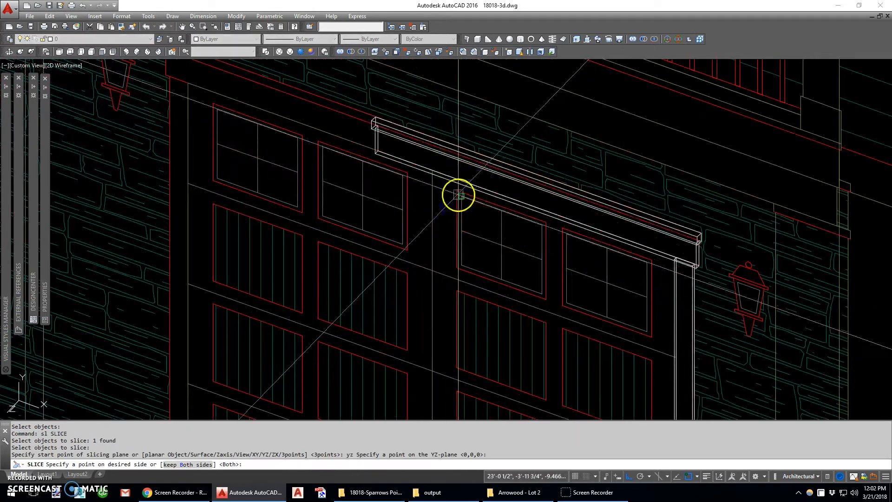
{"action": "left_click", "coordinate": [458, 198]}
{"action": "scroll", "coordinate": [458, 200], "scroll_direction": "down", "scroll_amount": 4}
{"action": "type", "text": "mi"}
{"action": "key", "text": "space"}
{"action": "type", "text": "e"}
{"action": "left_click", "coordinate": [436, 168]}
{"action": "key", "text": "Escape"}
- Mirror the garage door's half header to the left about a vertical line through its cut end, keeping the original
{"action": "key", "text": "space"}
{"action": "type", "text": "w"}
{"action": "left_click", "coordinate": [435, 164]}
{"action": "left_click", "coordinate": [563, 242]}
{"action": "key", "text": "space"}
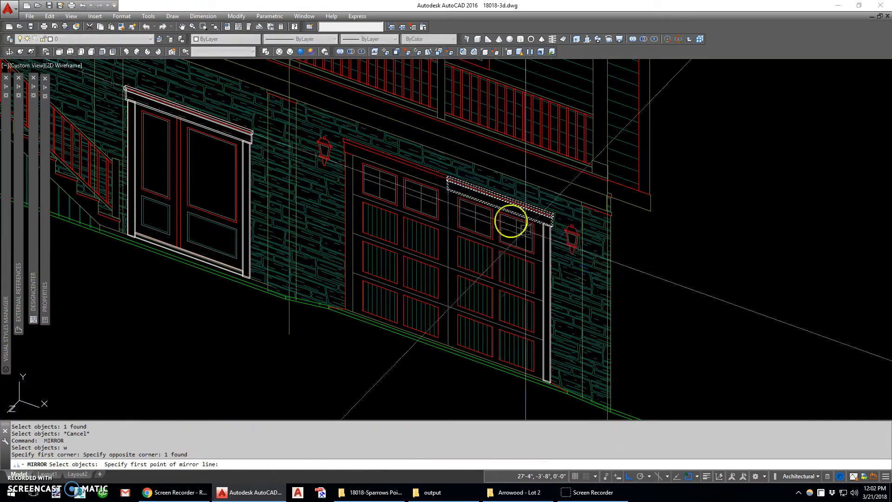
{"action": "scroll", "coordinate": [446, 189], "scroll_direction": "up", "scroll_amount": 4}
{"action": "left_click", "coordinate": [448, 200]}
{"action": "left_click", "coordinate": [458, 237]}
{"action": "key", "text": "space"}
{"action": "scroll", "coordinate": [460, 216], "scroll_direction": "down", "scroll_amount": 2}
{"action": "scroll", "coordinate": [460, 219], "scroll_direction": "down", "scroll_amount": 2}
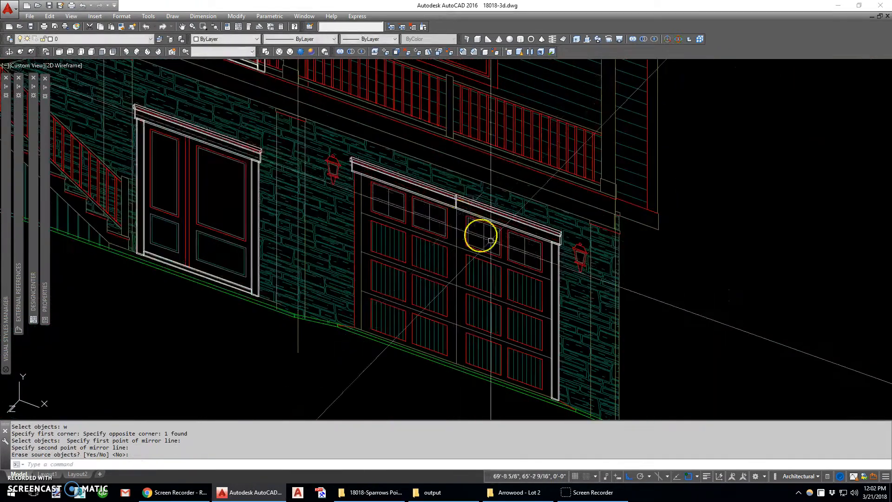
- Mirror the garage door's right casing to the left side about the door's vertical centreline, keeping the original
{"action": "key", "text": "space"}
{"action": "left_click", "coordinate": [556, 249]}
{"action": "key", "text": "space"}
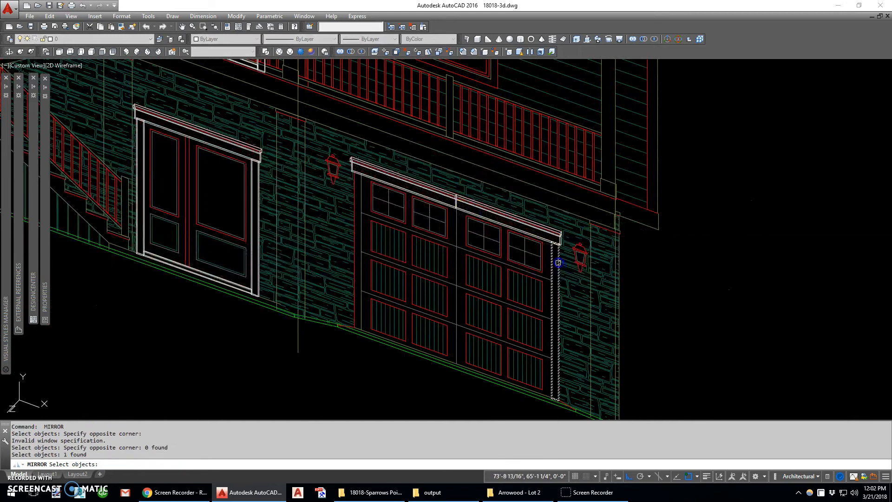
{"action": "left_click", "coordinate": [459, 245]}
{"action": "scroll", "coordinate": [460, 244], "scroll_direction": "up", "scroll_amount": 3}
{"action": "left_click", "coordinate": [463, 224]}
{"action": "key", "text": "space"}
- Union the two header halves above the garage door into a single solid
{"action": "type", "text": "uni"}
{"action": "key", "text": "space"}
{"action": "scroll", "coordinate": [460, 172], "scroll_direction": "up", "scroll_amount": 2}
{"action": "left_click", "coordinate": [458, 151]}
{"action": "left_click", "coordinate": [438, 137]}
{"action": "scroll", "coordinate": [446, 195], "scroll_direction": "down", "scroll_amount": 5}
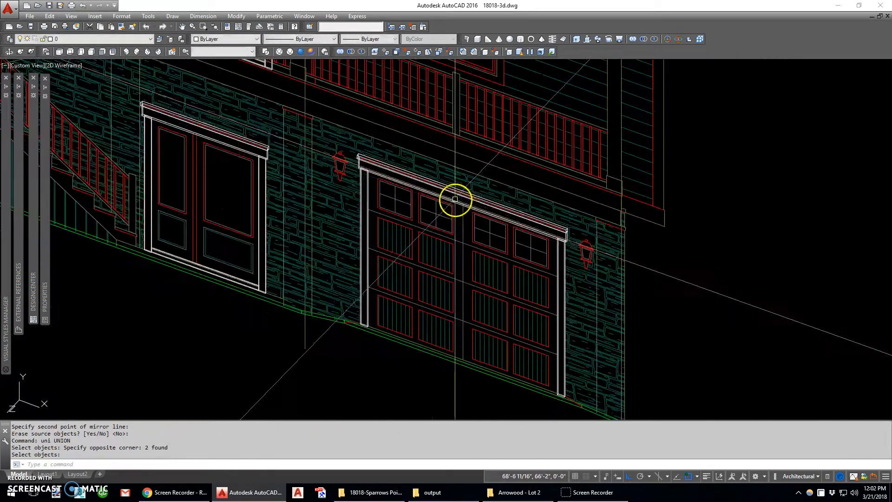
- Examine the front elevation's lower corner and the matching base corner of the building model from the front-left side
{"action": "scroll", "coordinate": [446, 285], "scroll_direction": "down", "scroll_amount": 2}
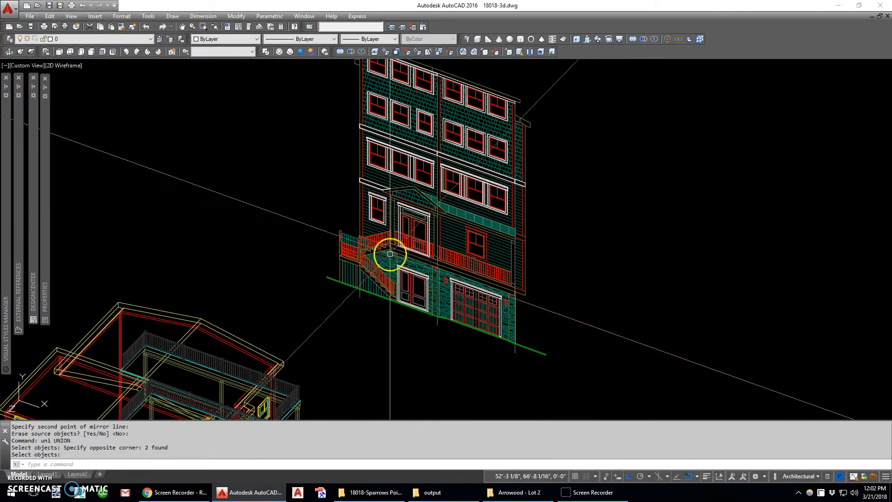
{"action": "middle_click_drag", "start_coordinate": [406, 280], "coordinate": [402, 270], "text": "shift"}
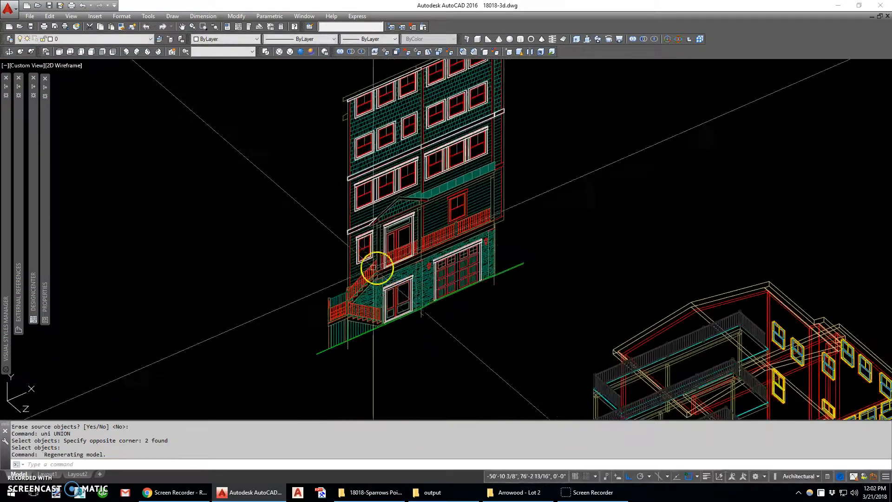
{"action": "middle_click_drag", "start_coordinate": [668, 372], "coordinate": [595, 256]}
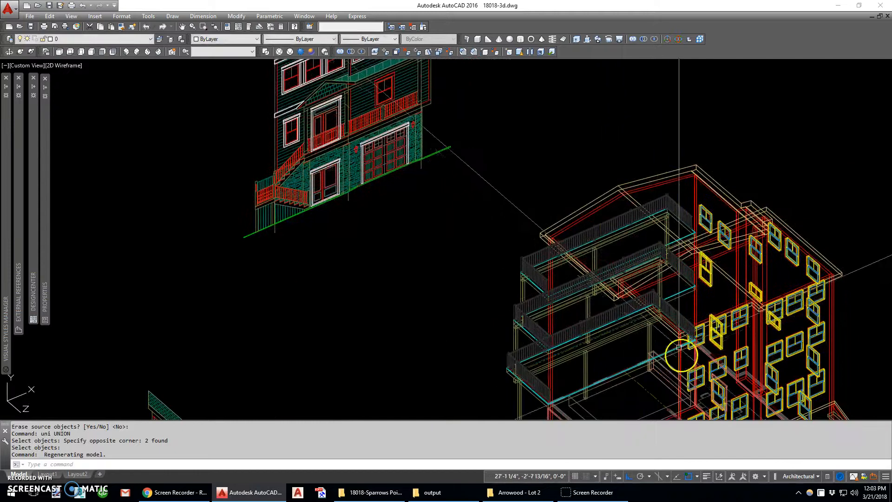
{"action": "middle_click_drag", "start_coordinate": [329, 175], "coordinate": [416, 270]}
{"action": "scroll", "coordinate": [322, 364], "scroll_direction": "up", "scroll_amount": 2}
{"action": "scroll", "coordinate": [318, 360], "scroll_direction": "up", "scroll_amount": 1}
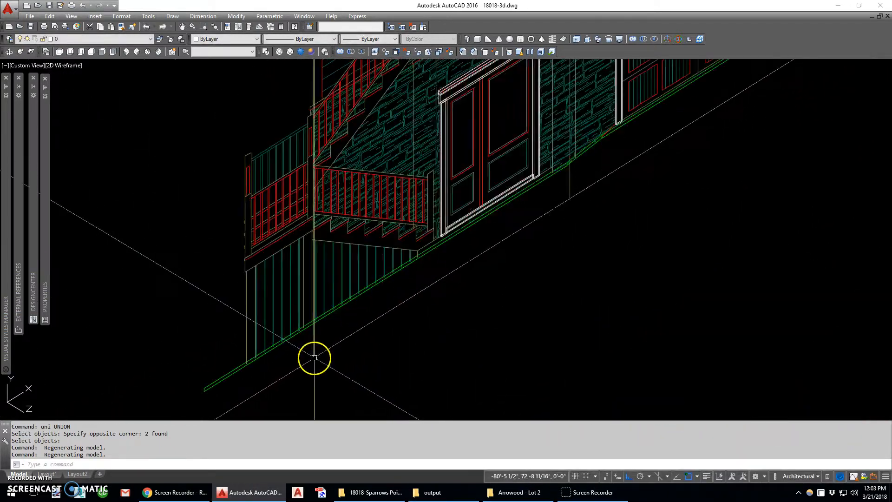
{"action": "scroll", "coordinate": [313, 291], "scroll_direction": "down", "scroll_amount": 6}
{"action": "scroll", "coordinate": [431, 388], "scroll_direction": "up", "scroll_amount": 5}
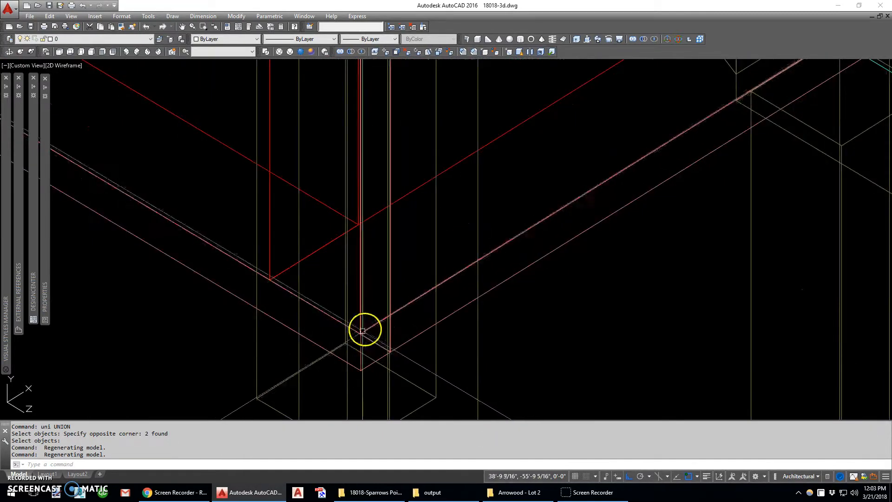
{"action": "scroll", "coordinate": [380, 320], "scroll_direction": "down", "scroll_amount": 10}
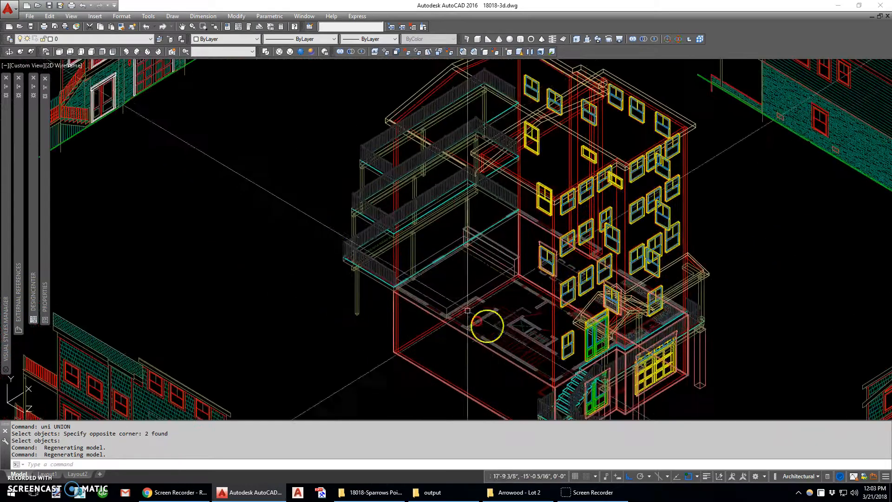
{"action": "middle_click_drag", "start_coordinate": [262, 170], "coordinate": [293, 230]}
{"action": "middle_click_drag", "start_coordinate": [271, 186], "coordinate": [302, 232]}
{"action": "scroll", "coordinate": [296, 197], "scroll_direction": "up", "scroll_amount": 3}
{"action": "scroll", "coordinate": [296, 196], "scroll_direction": "up", "scroll_amount": 2}
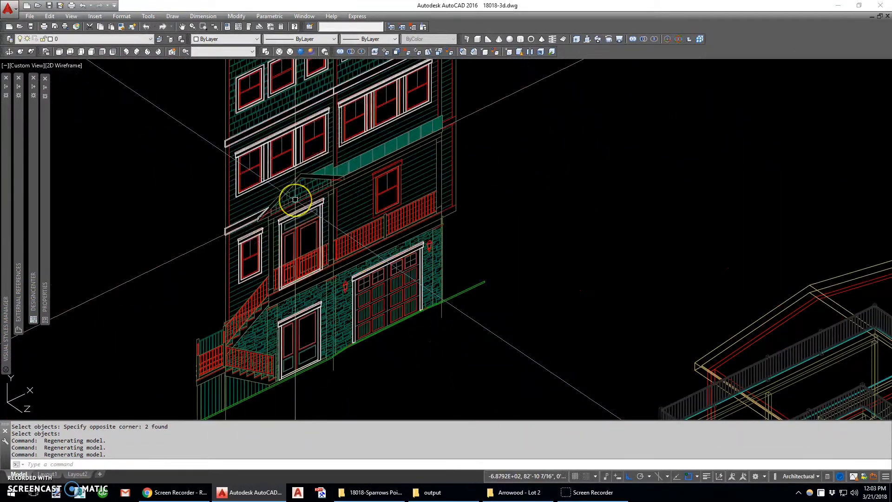
{"action": "scroll", "coordinate": [278, 223], "scroll_direction": "down", "scroll_amount": 3}
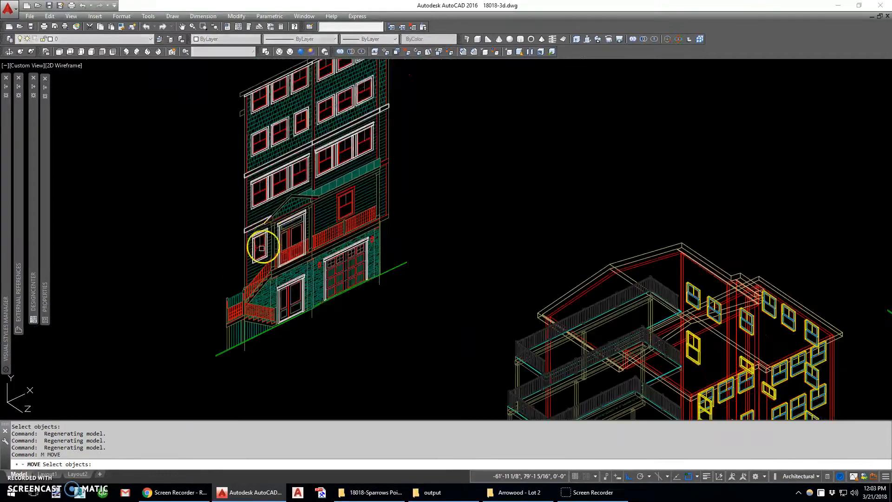
- Move the trim solids of the elevation's left half from its lower left wall corner to the matching base corner of the building model
{"action": "left_click", "coordinate": [230, 364]}
{"action": "scroll", "coordinate": [308, 153], "scroll_direction": "up", "scroll_amount": 1}
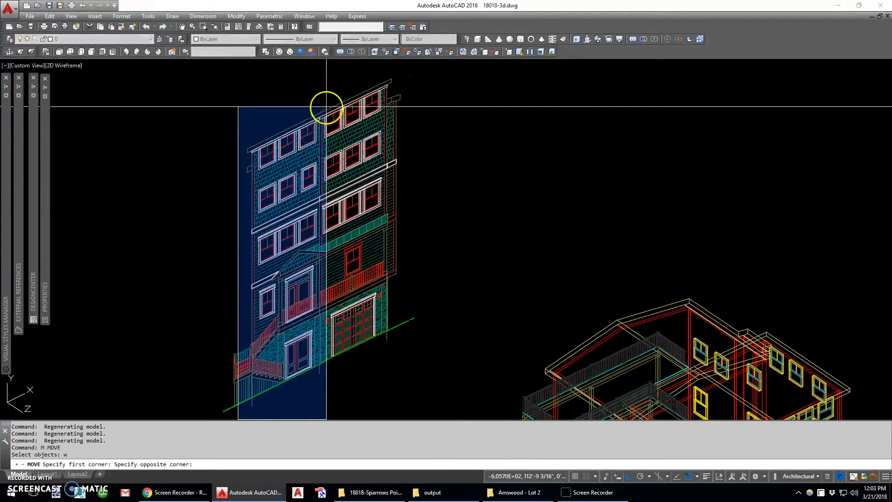
{"action": "left_click", "coordinate": [326, 106]}
{"action": "key", "text": "Return"}
{"action": "left_click", "coordinate": [256, 404]}
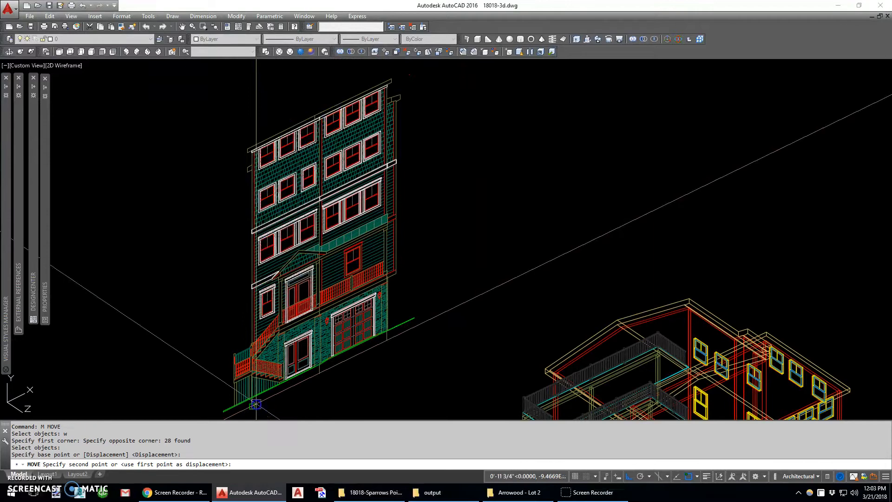
{"action": "middle_click_drag", "start_coordinate": [367, 400], "coordinate": [202, 172]}
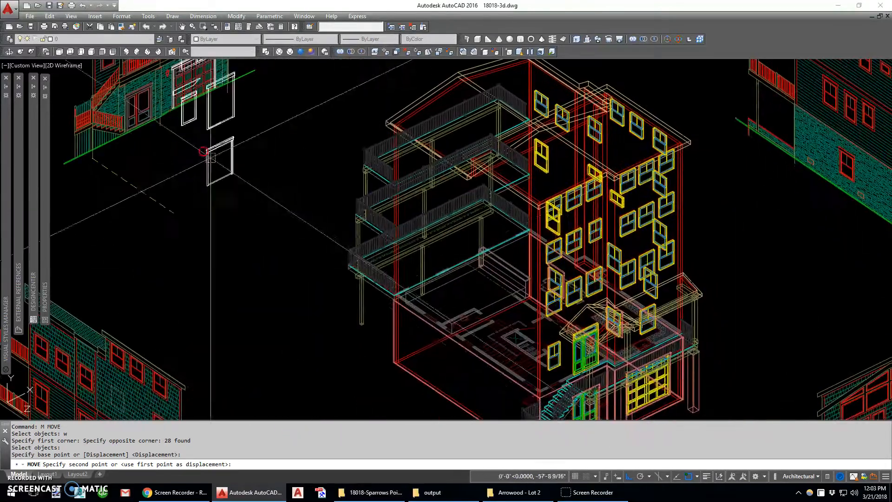
{"action": "middle_click_drag", "start_coordinate": [456, 384], "coordinate": [396, 308]}
{"action": "scroll", "coordinate": [396, 308], "scroll_direction": "up", "scroll_amount": 3}
{"action": "middle_click_drag", "start_coordinate": [530, 397], "coordinate": [349, 257]}
{"action": "scroll", "coordinate": [374, 276], "scroll_direction": "up", "scroll_amount": 2}
{"action": "scroll", "coordinate": [390, 364], "scroll_direction": "up", "scroll_amount": 8}
{"action": "scroll", "coordinate": [483, 361], "scroll_direction": "up", "scroll_amount": 4}
{"action": "left_click", "coordinate": [613, 286]}
{"action": "scroll", "coordinate": [189, 259], "scroll_direction": "down", "scroll_amount": 8}
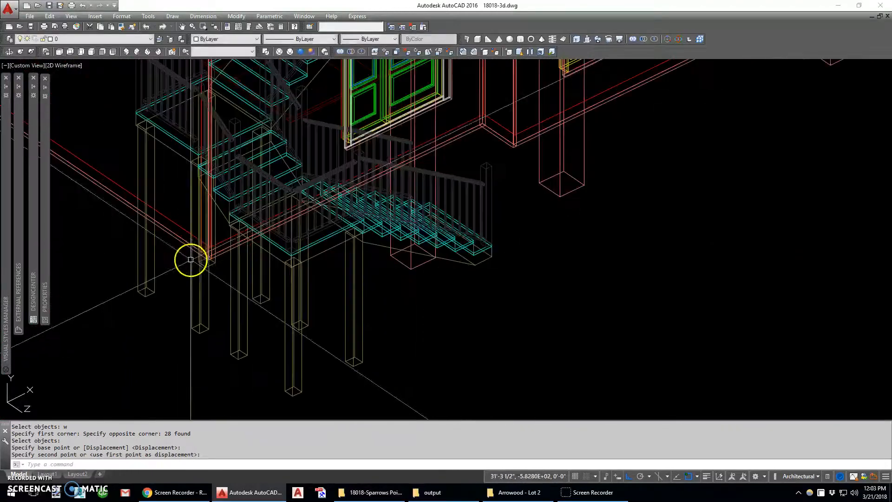
- Display the model in the Realistic visual style and inspect the trim placed on the left part of the front
{"action": "left_click", "coordinate": [300, 53]}
{"action": "middle_click_drag", "start_coordinate": [289, 94], "coordinate": [336, 186]}
{"action": "scroll", "coordinate": [341, 161], "scroll_direction": "down", "scroll_amount": 5}
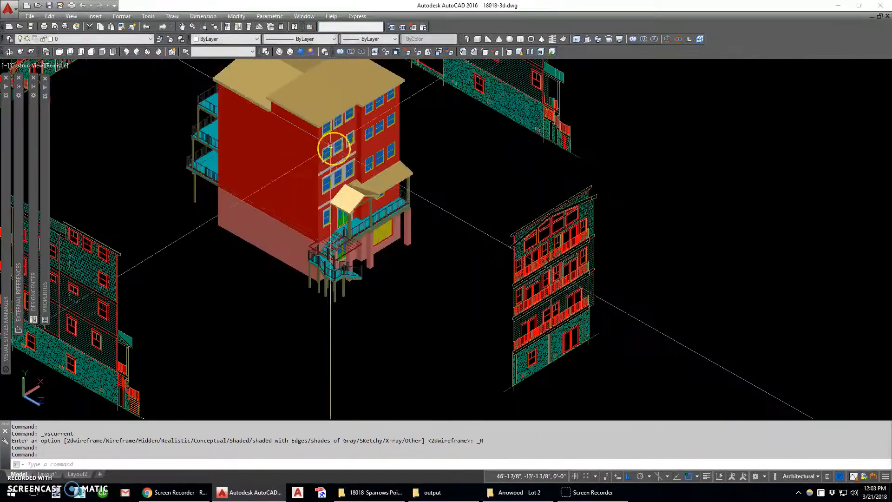
{"action": "middle_click_drag", "start_coordinate": [330, 145], "coordinate": [397, 290], "text": "shift"}
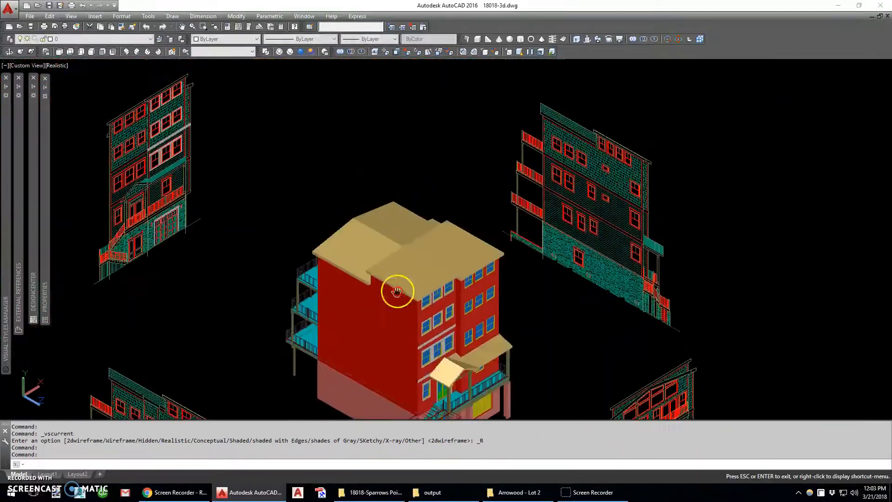
- Return to 2D Wireframe and move the elevation's remaining right-half trim solids from its lower right wall corner to the building's matching base corner
{"action": "left_click", "coordinate": [265, 52]}
{"action": "key", "text": "space"}
{"action": "left_click", "coordinate": [138, 72]}
{"action": "left_click", "coordinate": [217, 264]}
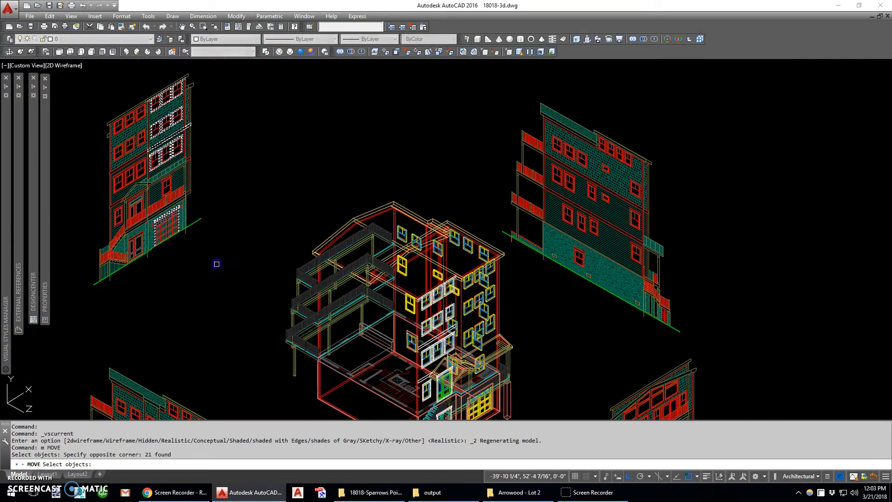
{"action": "key", "text": "space"}
{"action": "left_click", "coordinate": [186, 231]}
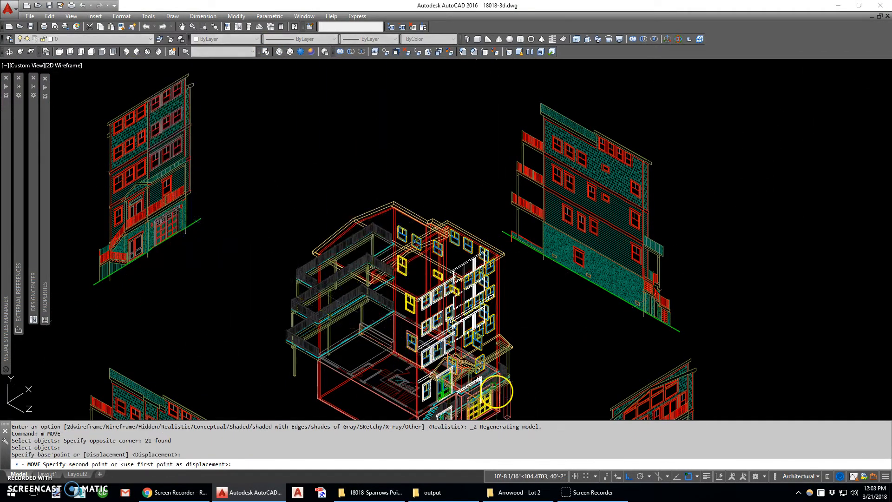
{"action": "middle_click_drag", "start_coordinate": [493, 394], "coordinate": [369, 378], "text": "shift"}
{"action": "scroll", "coordinate": [303, 408], "scroll_direction": "up", "scroll_amount": 10}
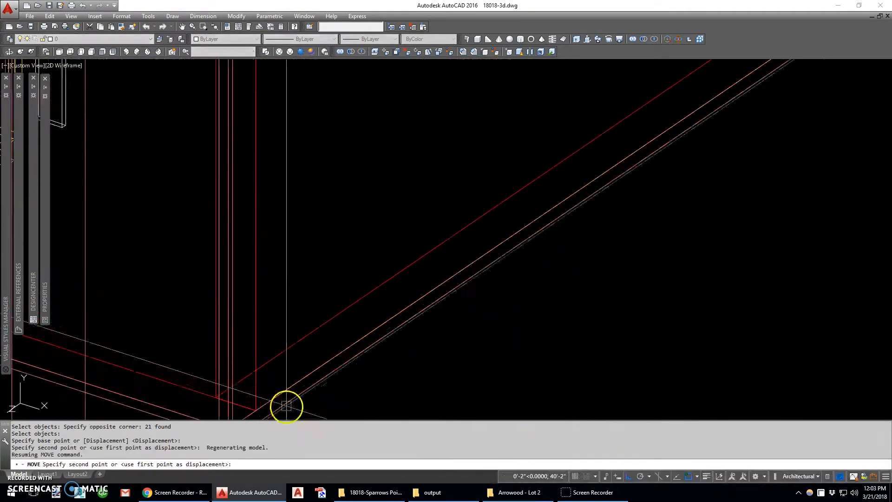
{"action": "left_click", "coordinate": [263, 322]}
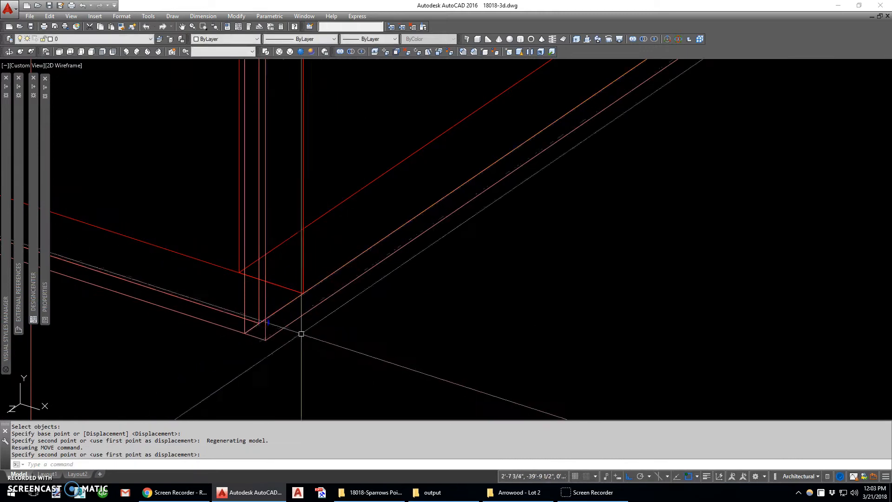
- Check the trim across the whole front facade in the Realistic visual style, and return to 2D Wireframe
{"action": "scroll", "coordinate": [316, 316], "scroll_direction": "down", "scroll_amount": 5}
{"action": "left_click", "coordinate": [301, 52]}
{"action": "mouse_move", "coordinate": [294, 135]}
{"action": "middle_mouse_down", "text": "shift"}
{"action": "mouse_move", "coordinate": [298, 271]}
{"action": "mouse_move", "coordinate": [449, 185]}
{"action": "middle_mouse_up", "text": "shift"}
{"action": "scroll", "coordinate": [449, 185], "scroll_direction": "down", "scroll_amount": 2}
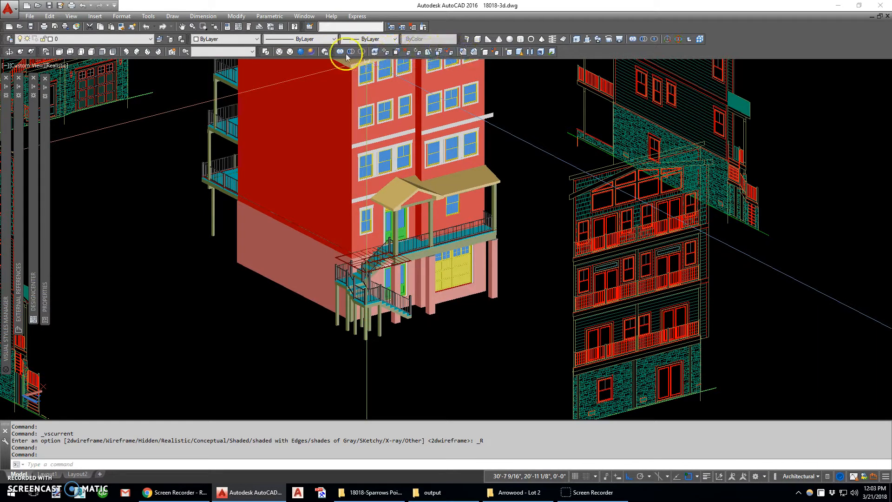
{"action": "left_click", "coordinate": [269, 53]}
{"action": "middle_click_drag", "start_coordinate": [458, 201], "coordinate": [202, 161], "text": "shift"}
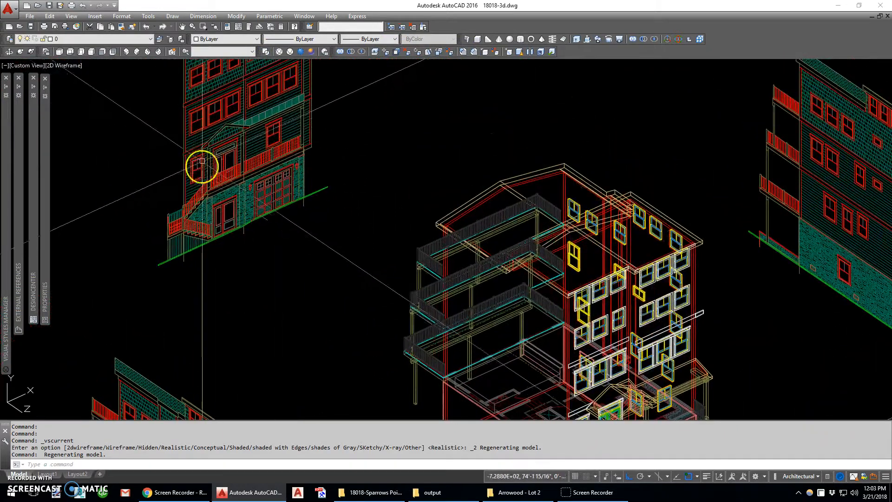
{"action": "scroll", "coordinate": [510, 297], "scroll_direction": "up", "scroll_amount": 6}
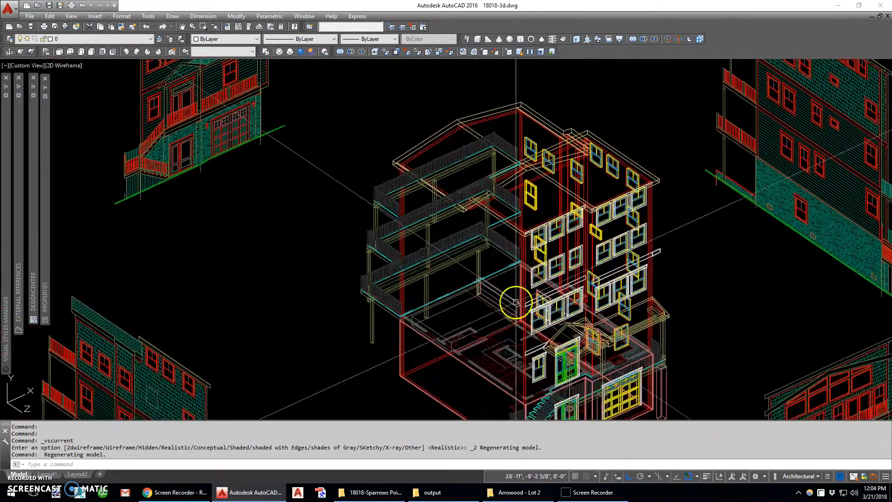
{"action": "type", "text": "v"}
{"action": "key", "text": "Return"}
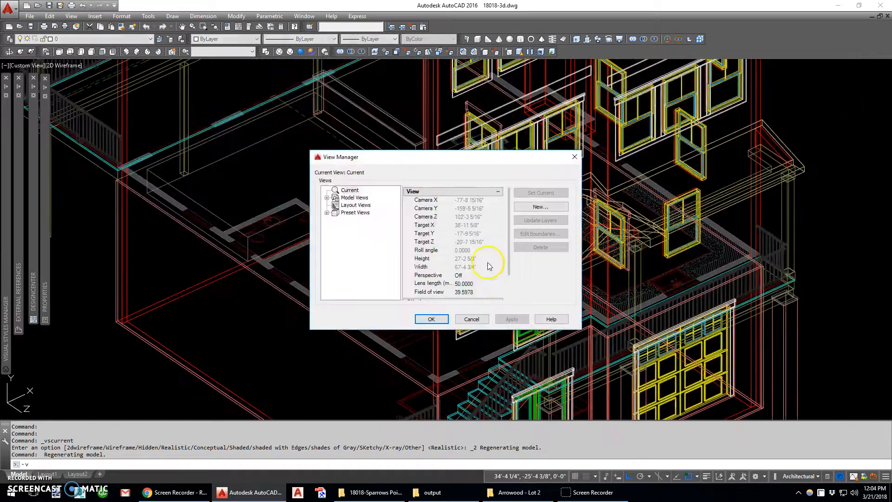
{"action": "key", "text": "Escape"}
- Copy the header and casing of the window beside the upper double door to the untrimmed window above the garage, aligning the upper right corners
{"action": "type", "text": "c"}
{"action": "key", "text": "Return"}
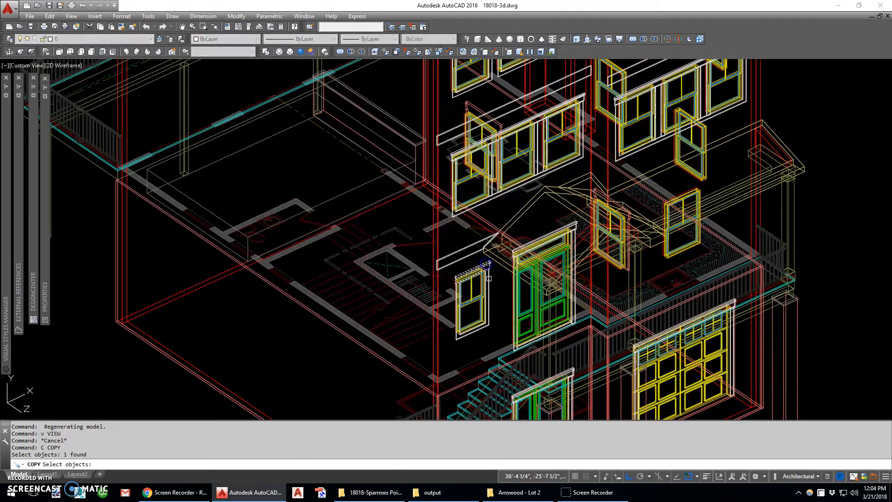
{"action": "scroll", "coordinate": [486, 330], "scroll_direction": "up", "scroll_amount": 6}
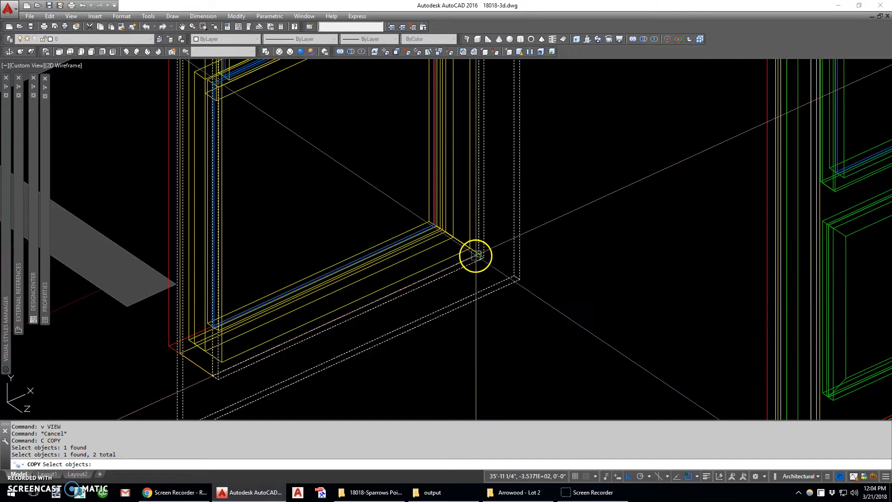
{"action": "scroll", "coordinate": [477, 227], "scroll_direction": "down", "scroll_amount": 6}
{"action": "scroll", "coordinate": [476, 195], "scroll_direction": "up", "scroll_amount": 8}
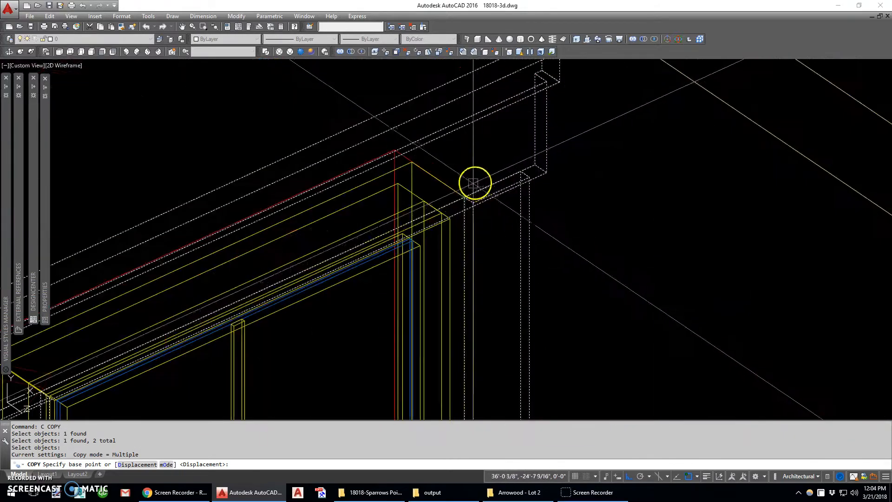
{"action": "left_click", "coordinate": [459, 191]}
{"action": "scroll", "coordinate": [459, 190], "scroll_direction": "down", "scroll_amount": 6}
{"action": "scroll", "coordinate": [500, 229], "scroll_direction": "up", "scroll_amount": 7}
{"action": "left_click", "coordinate": [452, 229]}
{"action": "scroll", "coordinate": [453, 229], "scroll_direction": "down", "scroll_amount": 5}
{"action": "key", "text": "Escape"}
- Slice the copied header and casing with a YZ plane through the midpoint of their bottom edge, keeping the right half
{"action": "scroll", "coordinate": [492, 306], "scroll_direction": "up", "scroll_amount": 6}
{"action": "type", "text": "s"}
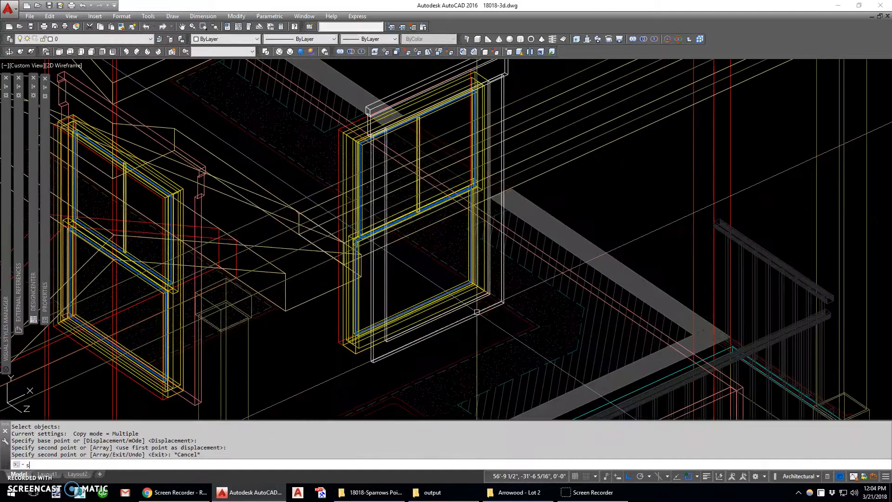
{"action": "type", "text": "l"}
{"action": "key", "text": "Return"}
{"action": "left_click", "coordinate": [484, 310]}
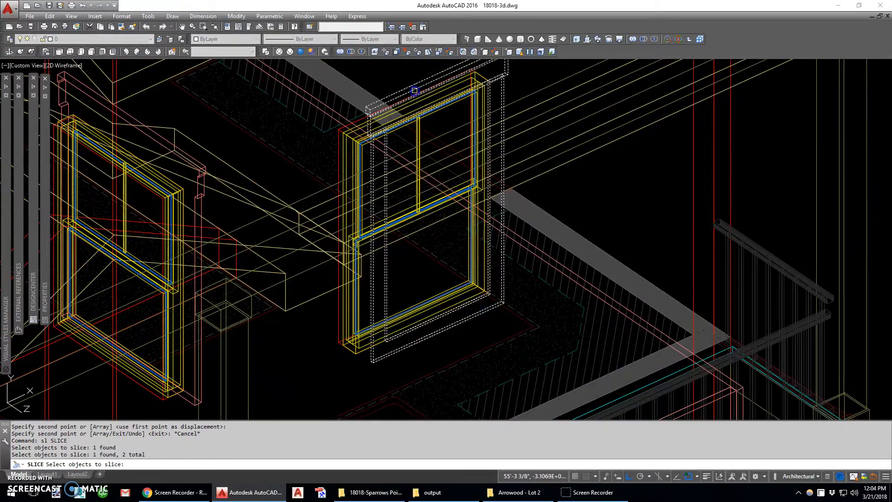
{"action": "key", "text": "Return"}
{"action": "type", "text": "yz"}
{"action": "key", "text": "Return"}
{"action": "type", "text": "mi"}
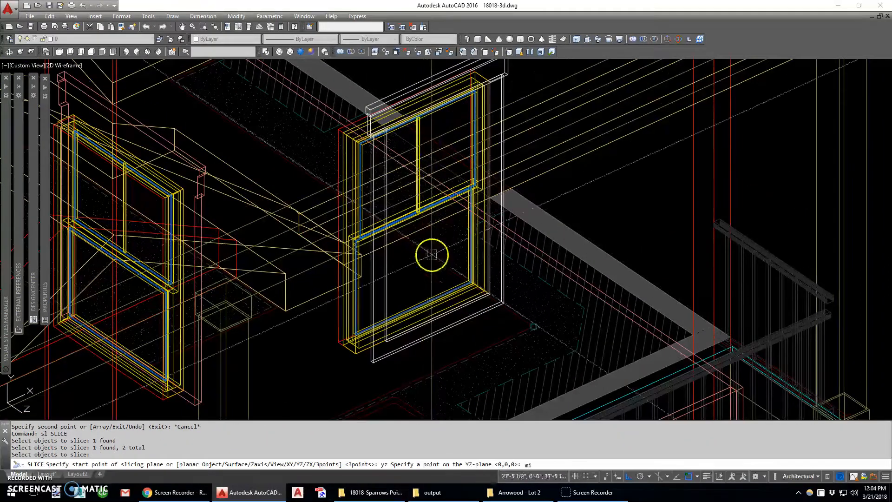
{"action": "type", "text": "d"}
{"action": "key", "text": "Return"}
{"action": "left_click", "coordinate": [415, 305]}
{"action": "key", "text": "Return"}
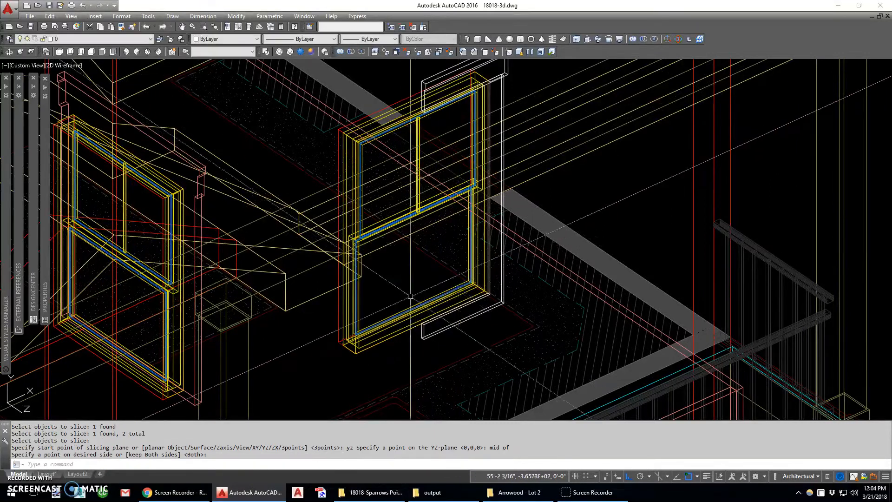
- Try to mirror the sliced header and casing half about a line from its inner bottom corner, and undo it
{"action": "scroll", "coordinate": [418, 295], "scroll_direction": "down", "scroll_amount": 4}
{"action": "type", "text": "mi"}
{"action": "key", "text": "Return"}
{"action": "type", "text": "w"}
{"action": "key", "text": "Return"}
{"action": "left_click", "coordinate": [397, 322]}
{"action": "left_click", "coordinate": [454, 208]}
{"action": "key", "text": "Return"}
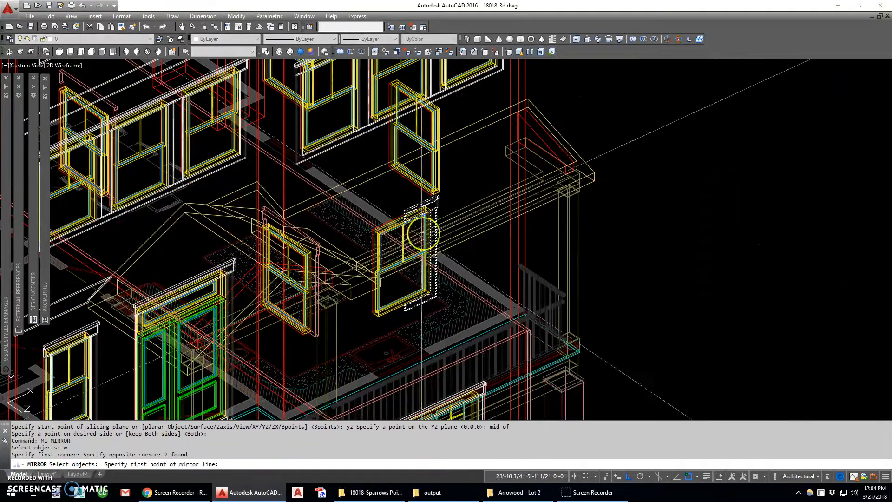
{"action": "scroll", "coordinate": [404, 308], "scroll_direction": "up", "scroll_amount": 5}
{"action": "left_click", "coordinate": [401, 333]}
{"action": "left_click", "coordinate": [406, 340]}
{"action": "key", "text": "Return"}
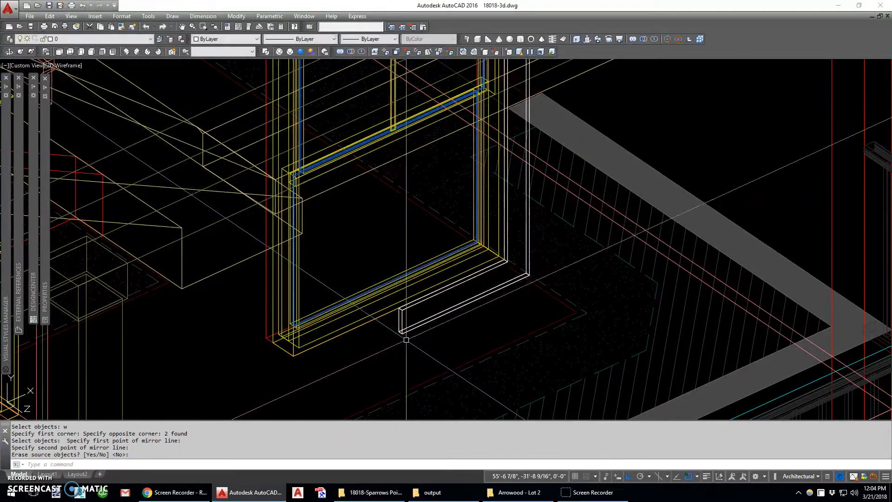
{"action": "type", "text": "u"}
{"action": "key", "text": "Return"}
- Mirror the header and casing half about a vertical line through its inner bottom corner, keeping the originals
{"action": "type", "text": "mi"}
{"action": "key", "text": "Return"}
{"action": "type", "text": "w"}
{"action": "key", "text": "Return"}
{"action": "left_click", "coordinate": [388, 259]}
{"action": "left_click", "coordinate": [422, 309]}
{"action": "key", "text": "Return"}
{"action": "scroll", "coordinate": [409, 311], "scroll_direction": "up", "scroll_amount": 5}
{"action": "left_click", "coordinate": [384, 264]}
{"action": "scroll", "coordinate": [364, 248], "scroll_direction": "down", "scroll_amount": 5}
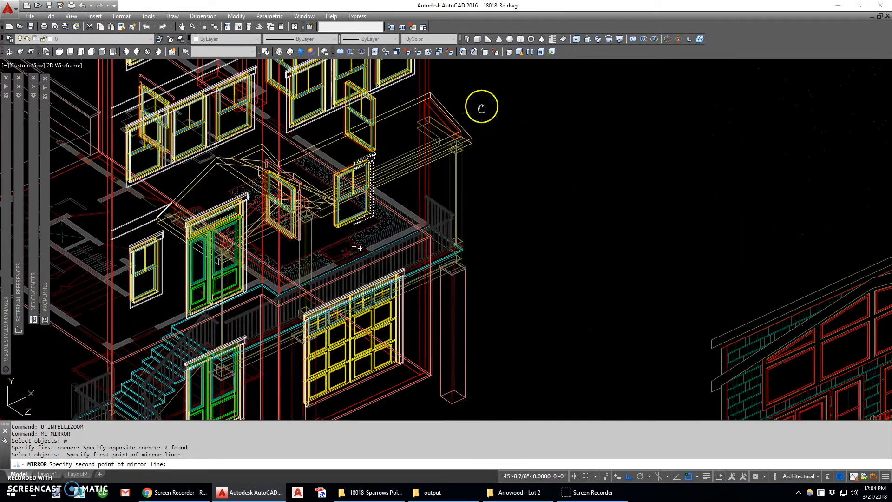
{"action": "scroll", "coordinate": [523, 285], "scroll_direction": "down", "scroll_amount": 4}
{"action": "scroll", "coordinate": [520, 320], "scroll_direction": "down", "scroll_amount": 3}
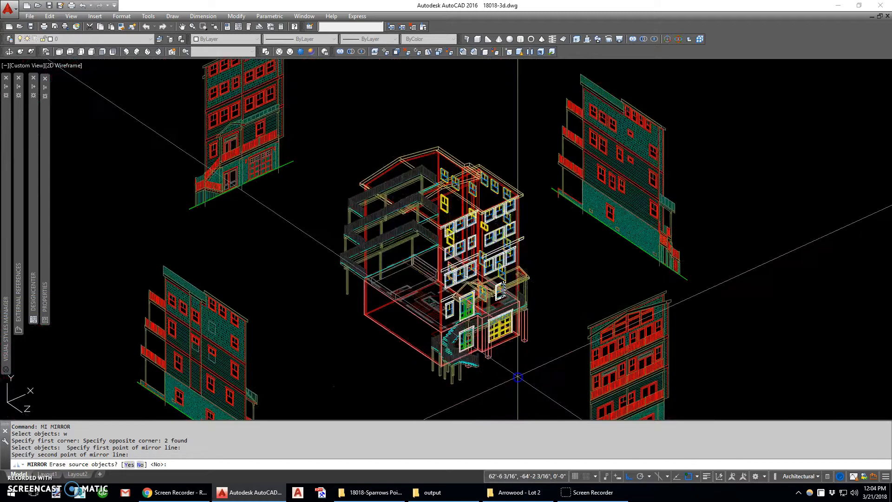
{"action": "left_click", "coordinate": [516, 352]}
- Union the two casing halves of the window above the garage, and union its two header halves
{"action": "scroll", "coordinate": [445, 312], "scroll_direction": "up", "scroll_amount": 8}
{"action": "type", "text": "uni"}
{"action": "key", "text": "space"}
{"action": "left_click", "coordinate": [429, 319]}
{"action": "left_click", "coordinate": [407, 329]}
{"action": "key", "text": "space"}
{"action": "key", "text": "space"}
{"action": "left_click", "coordinate": [420, 166]}
{"action": "key", "text": "space"}
{"action": "scroll", "coordinate": [420, 165], "scroll_direction": "down", "scroll_amount": 6}
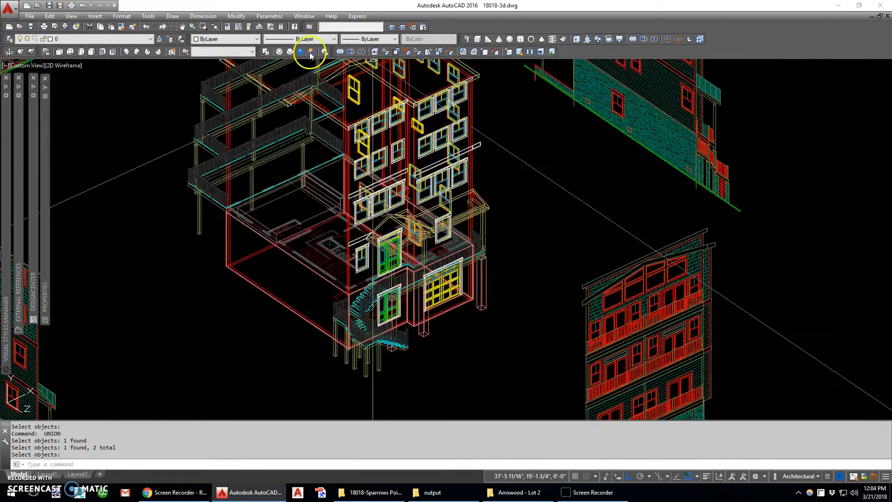
- Check the front facade's trim and right corner in the Realistic visual style, and return to 2D Wireframe
{"action": "left_click", "coordinate": [311, 52]}
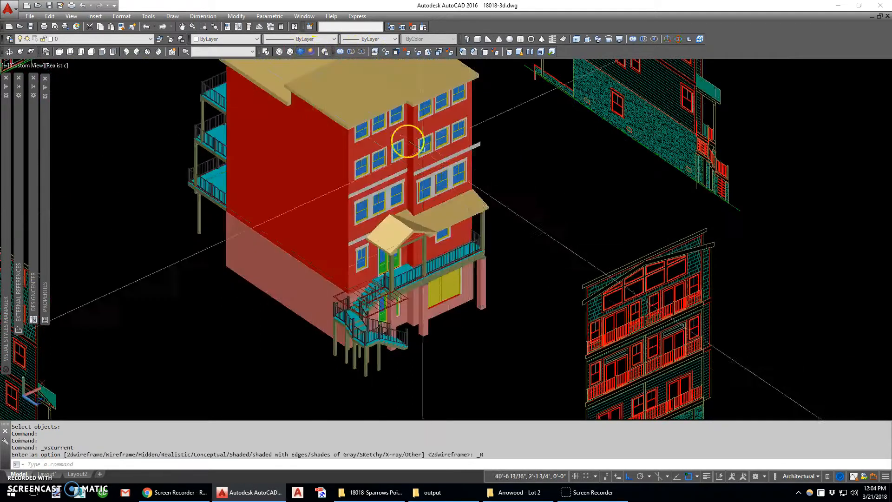
{"action": "left_click", "coordinate": [482, 227]}
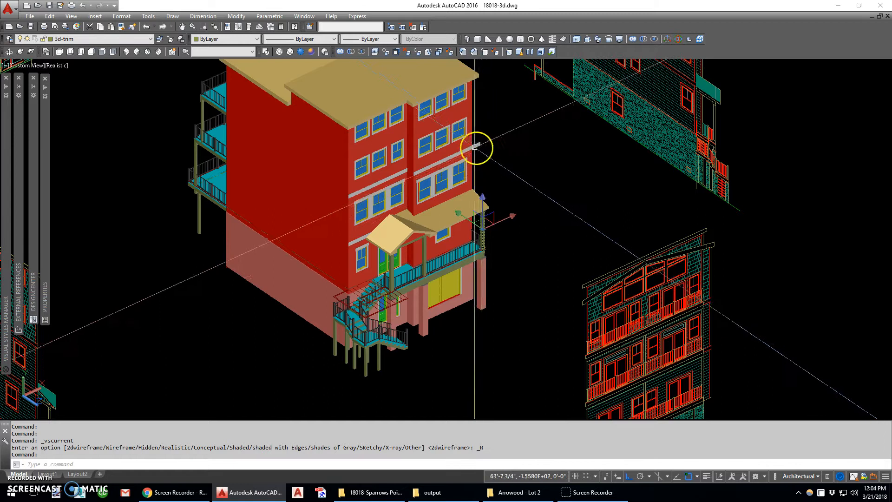
{"action": "middle_click_drag", "start_coordinate": [479, 148], "coordinate": [420, 261]}
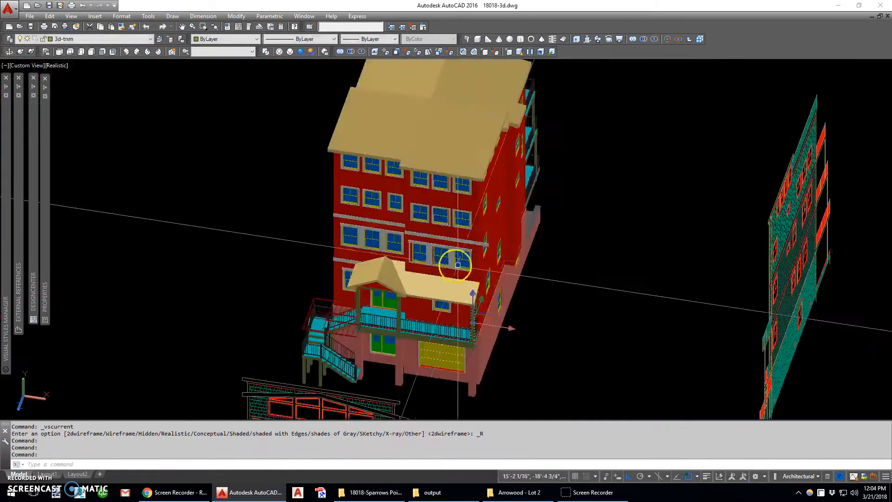
{"action": "scroll", "coordinate": [497, 252], "scroll_direction": "up", "scroll_amount": 5}
{"action": "key", "text": "Escape"}
{"action": "scroll", "coordinate": [473, 232], "scroll_direction": "down", "scroll_amount": 8}
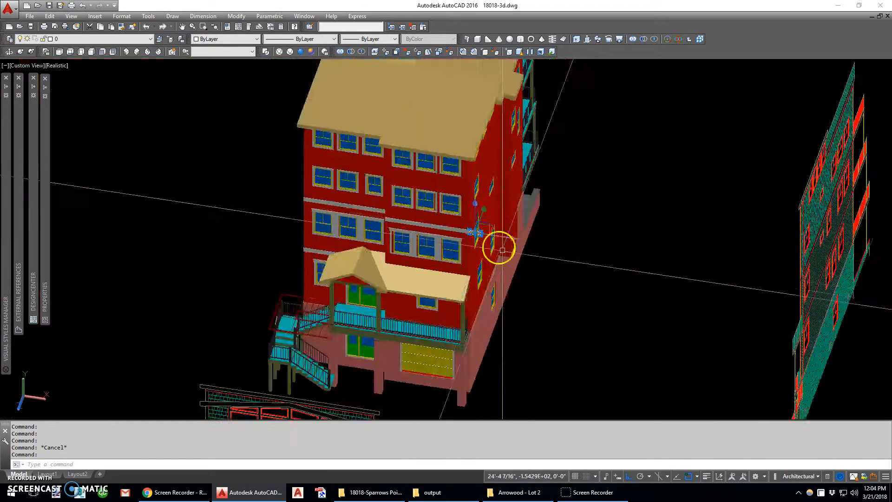
{"action": "left_click", "coordinate": [266, 52]}
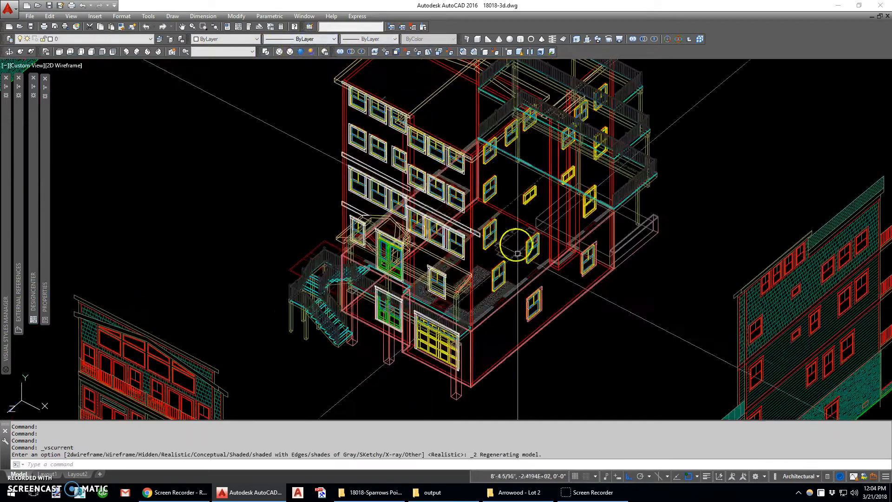
- Move the short band trim block from the building's front right corner to the front elevation, aligning it with the upper band at the side projection
{"action": "scroll", "coordinate": [477, 234], "scroll_direction": "up", "scroll_amount": 5}
{"action": "type", "text": "m"}
{"action": "key", "text": "Return"}
{"action": "left_click", "coordinate": [472, 233]}
{"action": "scroll", "coordinate": [482, 362], "scroll_direction": "down", "scroll_amount": 2}
{"action": "scroll", "coordinate": [464, 370], "scroll_direction": "up", "scroll_amount": 4}
{"action": "scroll", "coordinate": [464, 370], "scroll_direction": "down", "scroll_amount": 5}
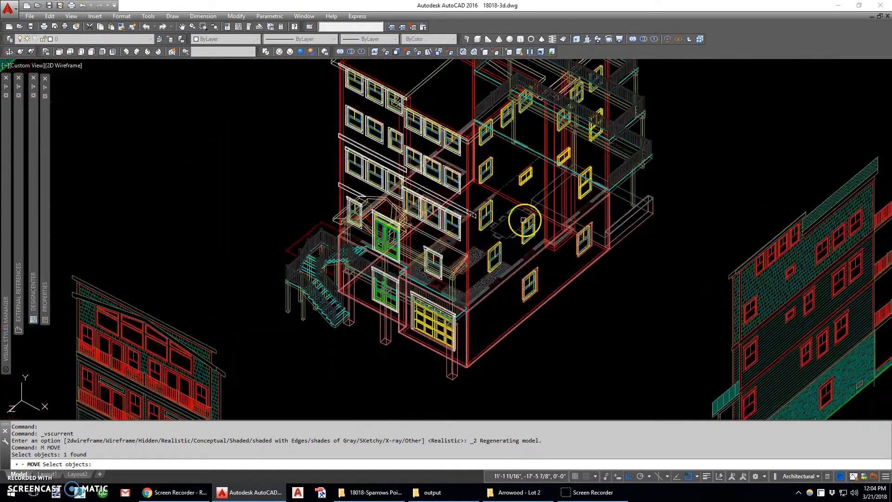
{"action": "scroll", "coordinate": [524, 220], "scroll_direction": "up", "scroll_amount": 6}
{"action": "key", "text": "Return"}
{"action": "scroll", "coordinate": [488, 219], "scroll_direction": "down", "scroll_amount": 4}
{"action": "scroll", "coordinate": [486, 221], "scroll_direction": "up", "scroll_amount": 4}
{"action": "left_click", "coordinate": [494, 215]}
{"action": "scroll", "coordinate": [494, 215], "scroll_direction": "down", "scroll_amount": 4}
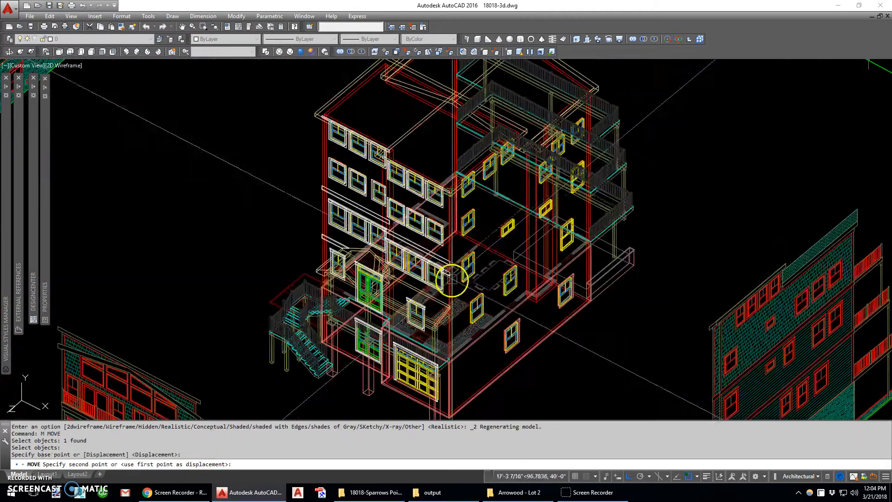
{"action": "scroll", "coordinate": [446, 297], "scroll_direction": "up", "scroll_amount": 3}
{"action": "scroll", "coordinate": [639, 130], "scroll_direction": "up", "scroll_amount": 6}
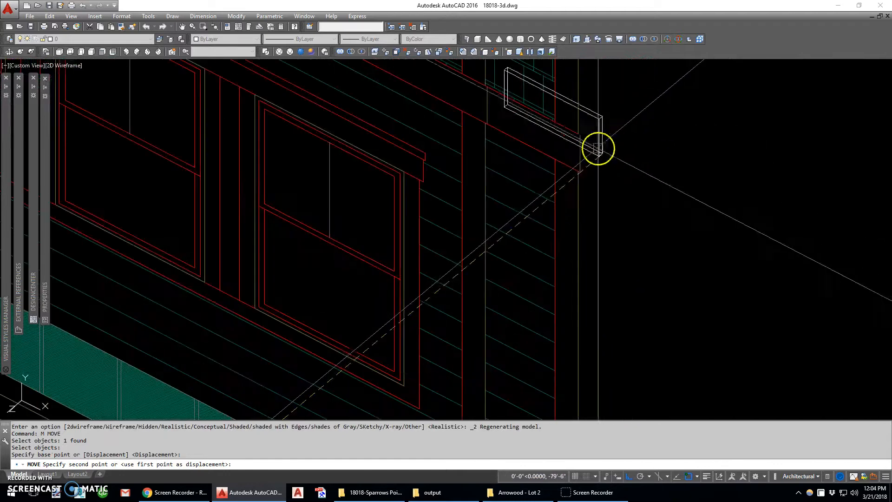
{"action": "left_click", "coordinate": [580, 161]}
{"action": "scroll", "coordinate": [628, 166], "scroll_direction": "down", "scroll_amount": 3}
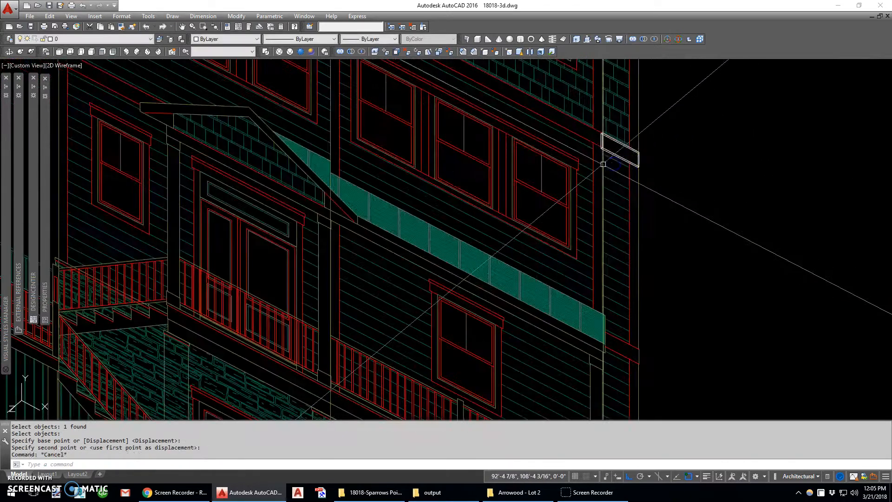
- Copy the short trim block straight down to the two lower band levels at the elevation's side projection
{"action": "scroll", "coordinate": [603, 164], "scroll_direction": "down", "scroll_amount": 3}
{"action": "scroll", "coordinate": [615, 161], "scroll_direction": "up", "scroll_amount": 5}
{"action": "type", "text": "c"}
{"action": "key", "text": "Return"}
{"action": "left_click", "coordinate": [619, 163]}
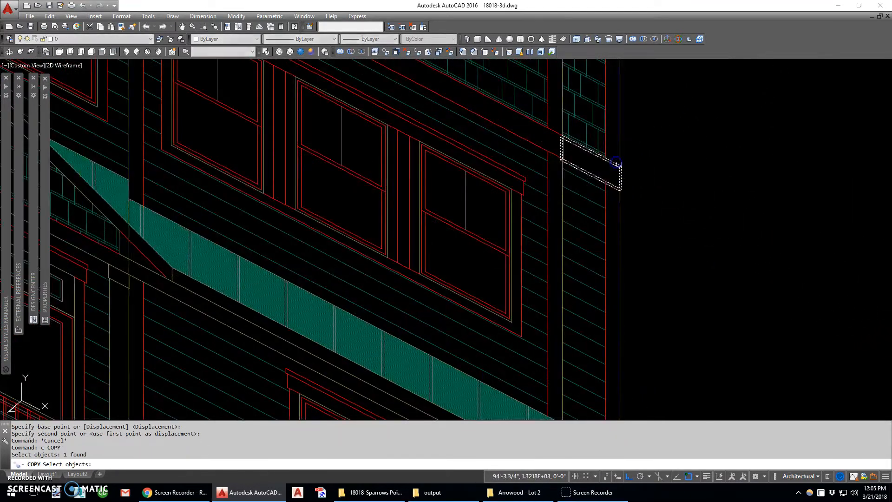
{"action": "scroll", "coordinate": [619, 164], "scroll_direction": "up", "scroll_amount": 5}
{"action": "key", "text": "Return"}
{"action": "left_click", "coordinate": [629, 171]}
{"action": "scroll", "coordinate": [640, 135], "scroll_direction": "down", "scroll_amount": 8}
{"action": "scroll", "coordinate": [643, 269], "scroll_direction": "up", "scroll_amount": 6}
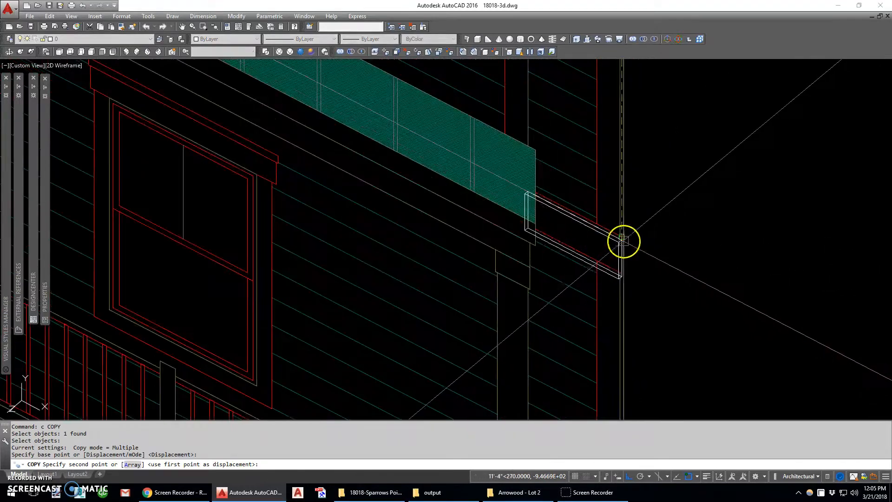
{"action": "left_click", "coordinate": [623, 240]}
{"action": "scroll", "coordinate": [643, 188], "scroll_direction": "down", "scroll_amount": 8}
{"action": "scroll", "coordinate": [643, 261], "scroll_direction": "up", "scroll_amount": 6}
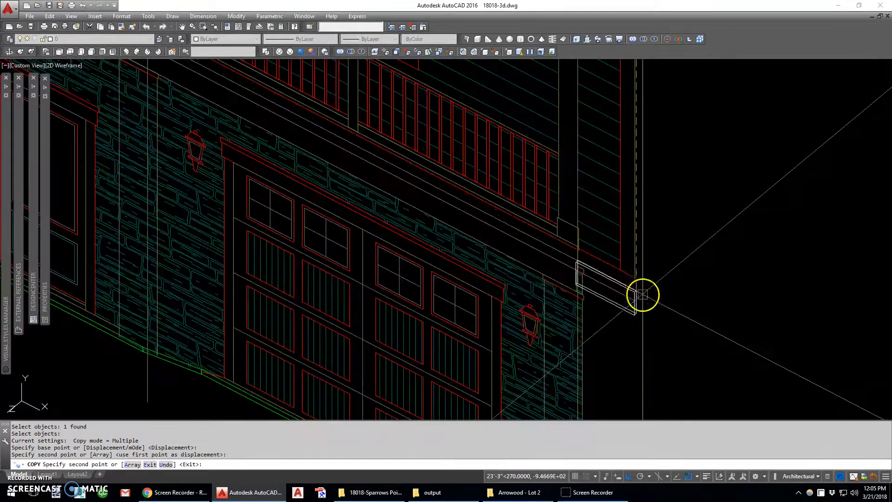
{"action": "left_click", "coordinate": [641, 269]}
{"action": "scroll", "coordinate": [641, 270], "scroll_direction": "down", "scroll_amount": 6}
{"action": "key", "text": "Escape"}
{"action": "scroll", "coordinate": [636, 288], "scroll_direction": "up", "scroll_amount": 6}
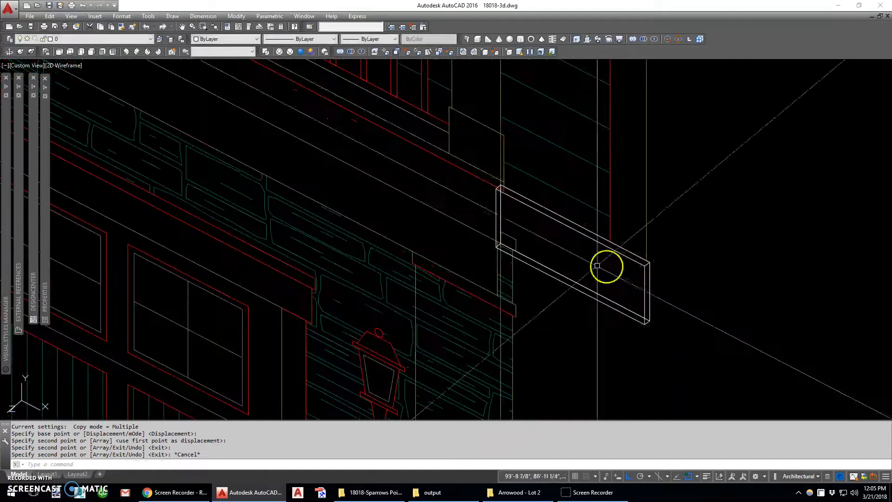
- Copy the three short band trim blocks at a distance of 0.5
{"action": "scroll", "coordinate": [568, 268], "scroll_direction": "down", "scroll_amount": 6}
{"action": "type", "text": "c"}
{"action": "key", "text": "Return"}
{"action": "type", "text": "w"}
{"action": "key", "text": "Return"}
{"action": "left_click", "coordinate": [558, 285]}
{"action": "left_click", "coordinate": [604, 120]}
{"action": "key", "text": "Return"}
{"action": "left_click", "coordinate": [619, 113]}
{"action": "type", "text": ".5"}
{"action": "key", "text": "Return"}
- Union all six short band trim blocks into one solid
{"action": "type", "text": "uni"}
{"action": "key", "text": "Return"}
{"action": "type", "text": "w"}
{"action": "key", "text": "Return"}
{"action": "left_click", "coordinate": [549, 92]}
{"action": "left_click", "coordinate": [588, 154]}
{"action": "key", "text": "Return"}
{"action": "left_click", "coordinate": [562, 65]}
{"action": "left_click", "coordinate": [582, 262]}
{"action": "key", "text": "Return"}
{"action": "scroll", "coordinate": [575, 261], "scroll_direction": "up", "scroll_amount": 10}
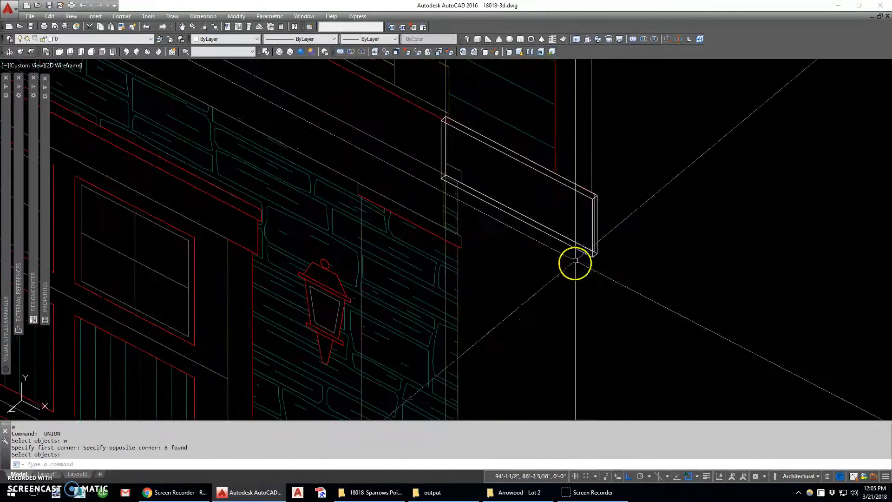
{"action": "type", "text": "m"}
{"action": "key", "text": "Return"}
{"action": "left_click", "coordinate": [590, 253]}
{"action": "scroll", "coordinate": [597, 195], "scroll_direction": "up", "scroll_amount": 5}
{"action": "key", "text": "Return"}
{"action": "scroll", "coordinate": [576, 169], "scroll_direction": "down", "scroll_amount": 3}
{"action": "scroll", "coordinate": [548, 168], "scroll_direction": "up", "scroll_amount": 4}
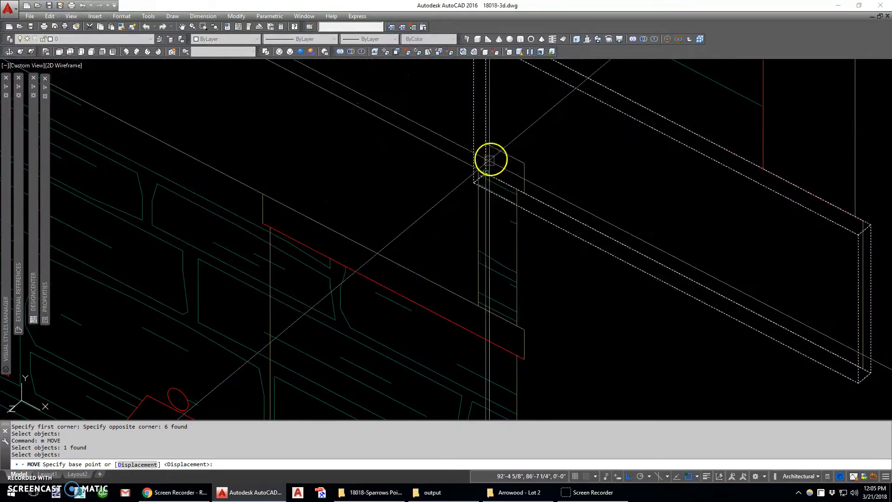
{"action": "scroll", "coordinate": [488, 162], "scroll_direction": "down", "scroll_amount": 7}
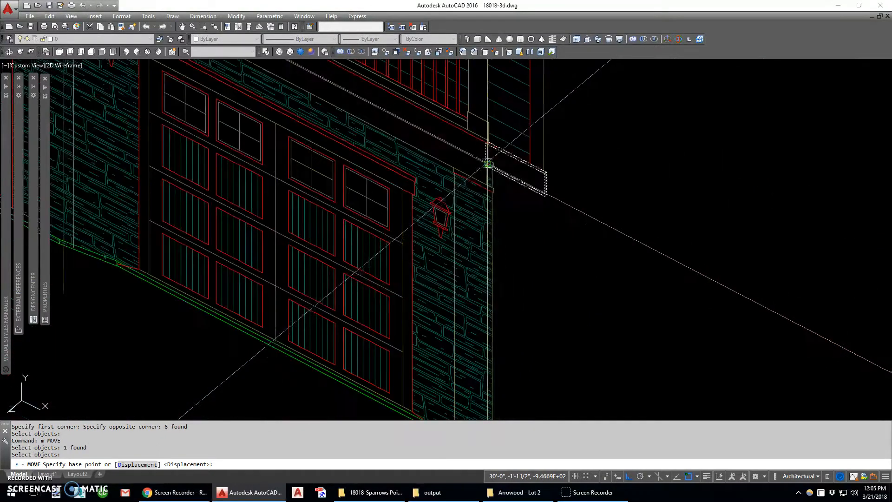
{"action": "scroll", "coordinate": [511, 155], "scroll_direction": "up", "scroll_amount": 3}
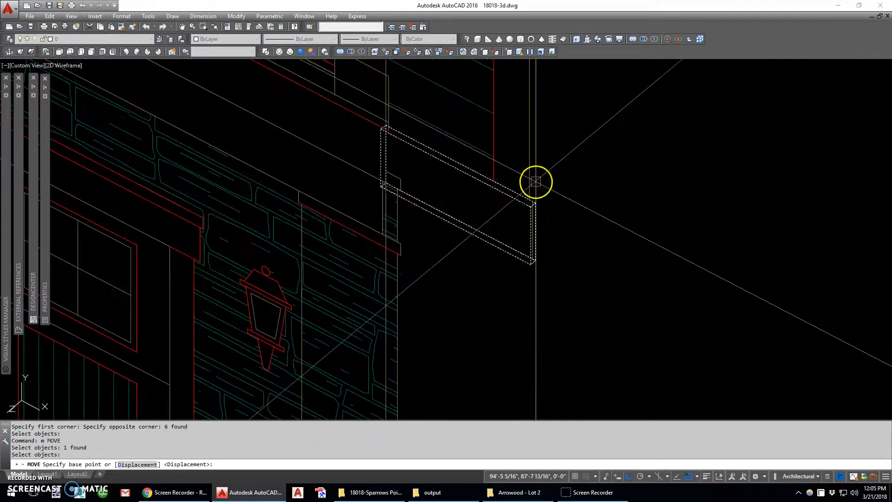
{"action": "type", "text": "t"}
{"action": "key", "text": "Return"}
{"action": "left_click", "coordinate": [531, 163]}
{"action": "left_click", "coordinate": [518, 248]}
{"action": "scroll", "coordinate": [518, 251], "scroll_direction": "up", "scroll_amount": 4}
{"action": "scroll", "coordinate": [529, 244], "scroll_direction": "down", "scroll_amount": 2}
{"action": "scroll", "coordinate": [576, 283], "scroll_direction": "down", "scroll_amount": 3}
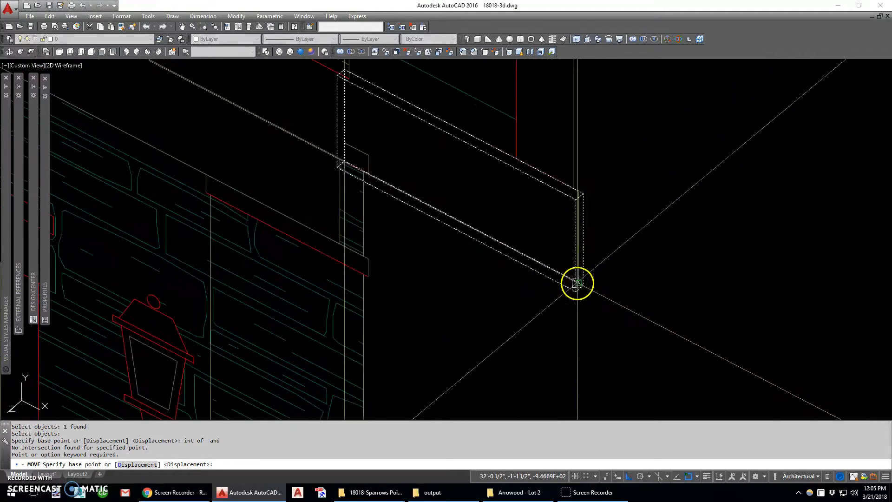
{"action": "scroll", "coordinate": [576, 282], "scroll_direction": "up", "scroll_amount": 3}
{"action": "scroll", "coordinate": [554, 268], "scroll_direction": "down", "scroll_amount": 1}
{"action": "key", "text": "Escape"}
{"action": "scroll", "coordinate": [524, 270], "scroll_direction": "down", "scroll_amount": 5}
{"action": "key", "text": "Return"}
{"action": "left_click", "coordinate": [529, 270]}
{"action": "key", "text": "Return"}
{"action": "scroll", "coordinate": [529, 260], "scroll_direction": "up", "scroll_amount": 6}
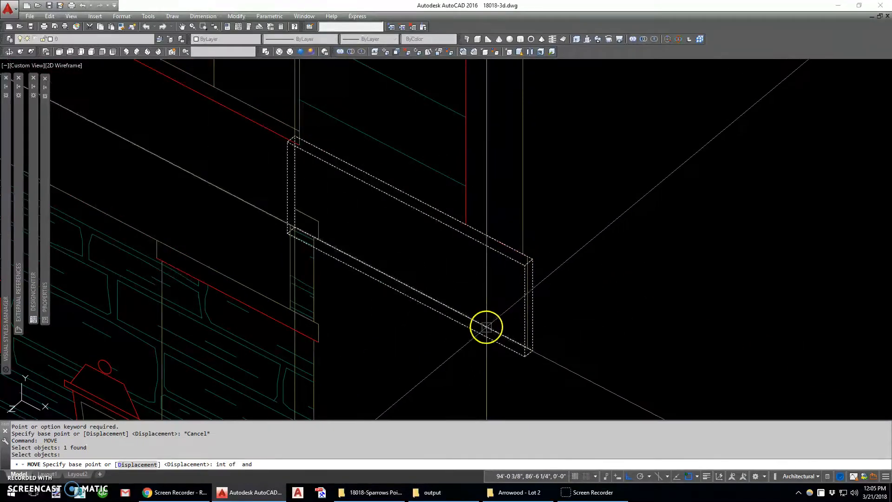
{"action": "scroll", "coordinate": [496, 333], "scroll_direction": "up", "scroll_amount": 2}
{"action": "scroll", "coordinate": [513, 293], "scroll_direction": "down", "scroll_amount": 7}
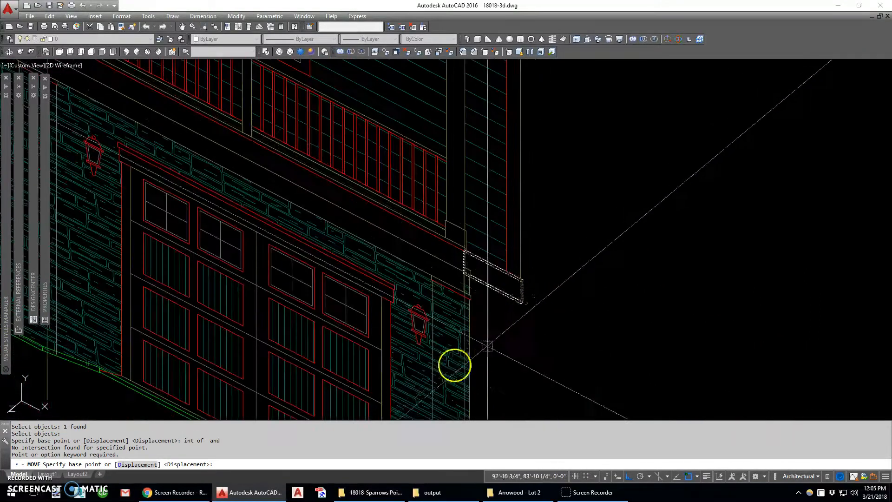
{"action": "scroll", "coordinate": [503, 309], "scroll_direction": "down", "scroll_amount": 5}
{"action": "key", "text": "Escape"}
- Move the united band trim from the elevation's upper right wall corner to the matching top corner of the building's side projection under the roof
{"action": "type", "text": "m"}
{"action": "key", "text": "Return"}
{"action": "type", "text": "w"}
{"action": "key", "text": "Return"}
{"action": "left_click", "coordinate": [484, 322]}
{"action": "left_click", "coordinate": [554, 87]}
{"action": "key", "text": "Return"}
{"action": "scroll", "coordinate": [511, 68], "scroll_direction": "up", "scroll_amount": 9}
{"action": "left_click", "coordinate": [534, 163]}
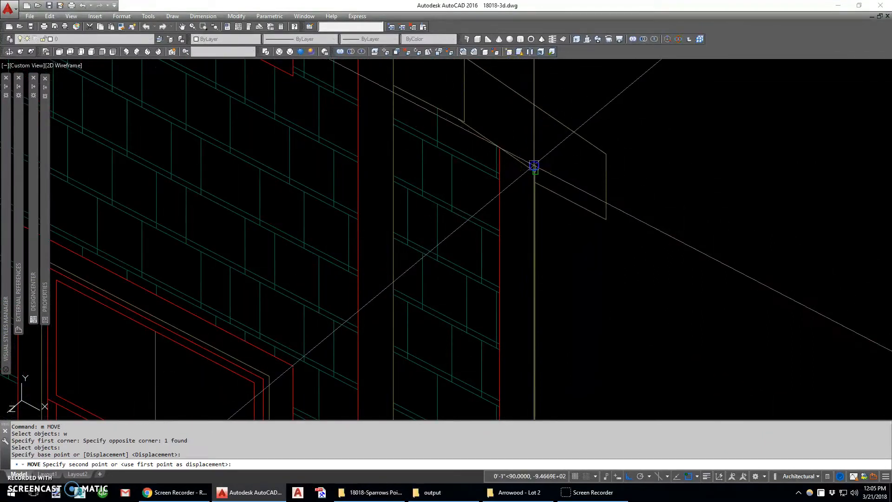
{"action": "scroll", "coordinate": [535, 163], "scroll_direction": "down", "scroll_amount": 8}
{"action": "scroll", "coordinate": [510, 177], "scroll_direction": "up", "scroll_amount": 8}
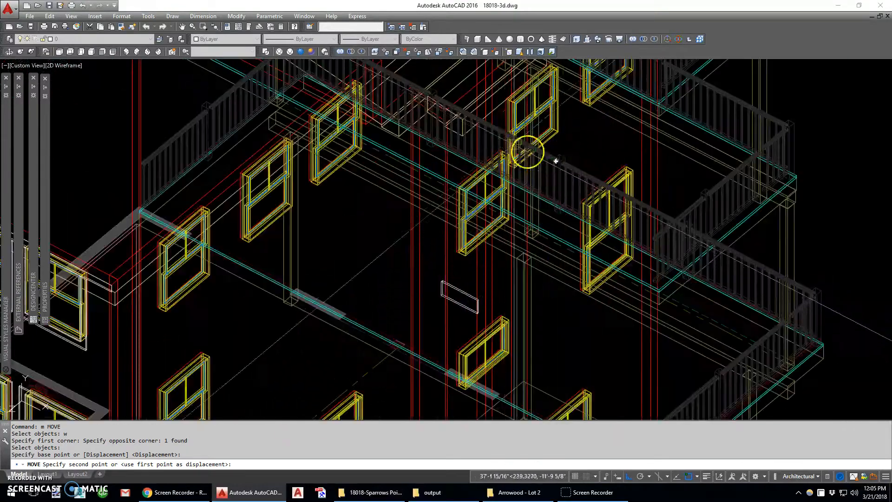
{"action": "scroll", "coordinate": [469, 152], "scroll_direction": "up", "scroll_amount": 4}
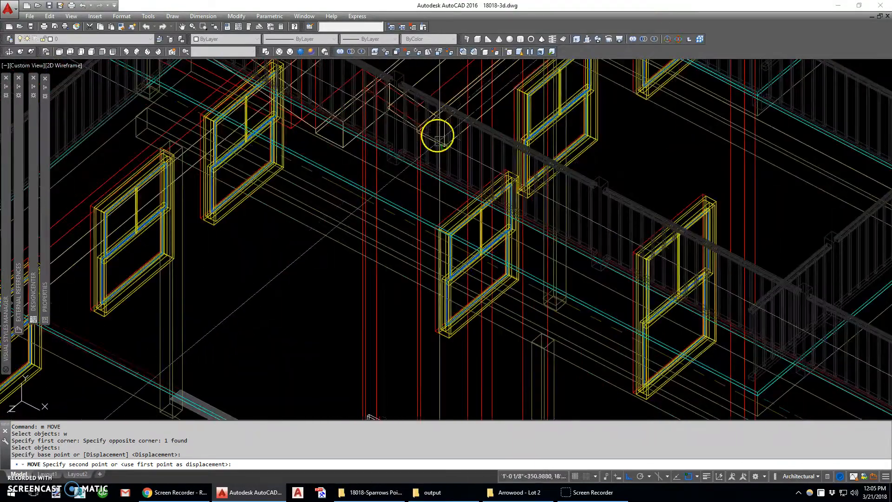
{"action": "middle_click_drag", "start_coordinate": [440, 141], "coordinate": [438, 174], "text": "shift"}
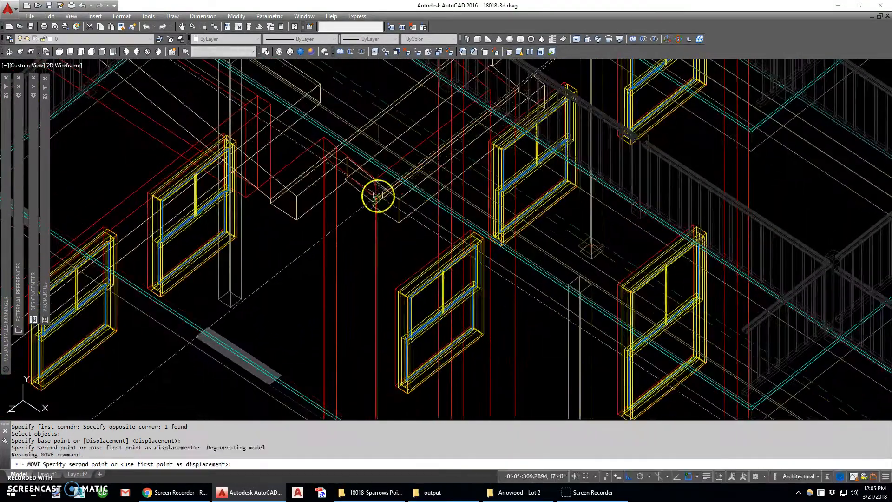
{"action": "scroll", "coordinate": [388, 195], "scroll_direction": "up", "scroll_amount": 2}
{"action": "left_click", "coordinate": [359, 181]}
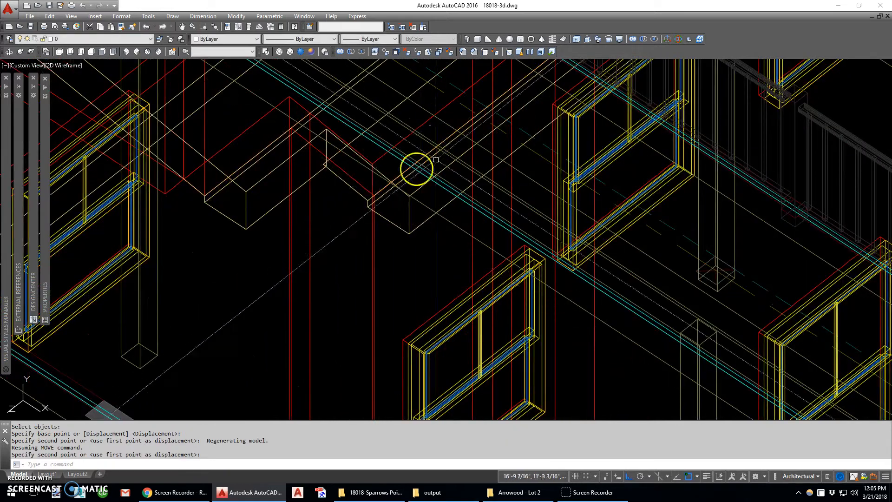
- Check the band trim on the building's side projection in the Realistic visual style
{"action": "scroll", "coordinate": [414, 167], "scroll_direction": "down", "scroll_amount": 4}
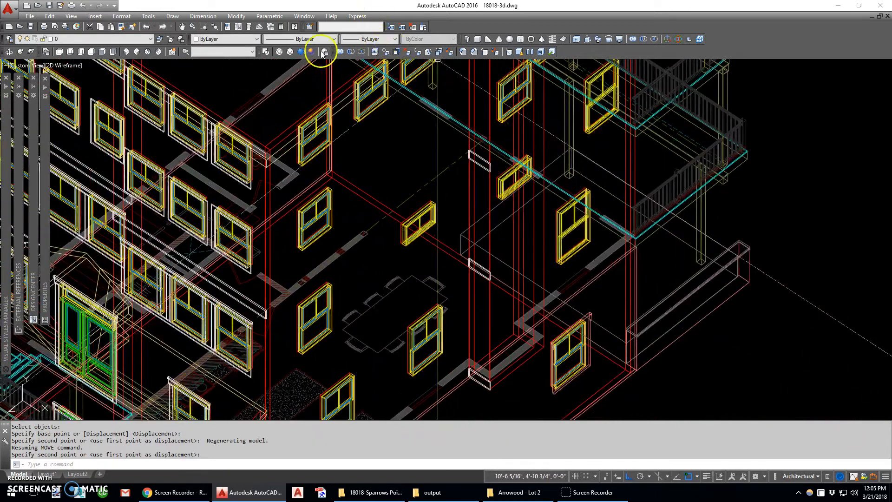
{"action": "left_click", "coordinate": [324, 51]}
{"action": "scroll", "coordinate": [358, 180], "scroll_direction": "down", "scroll_amount": 5}
{"action": "middle_click_drag", "start_coordinate": [319, 185], "coordinate": [458, 203]}
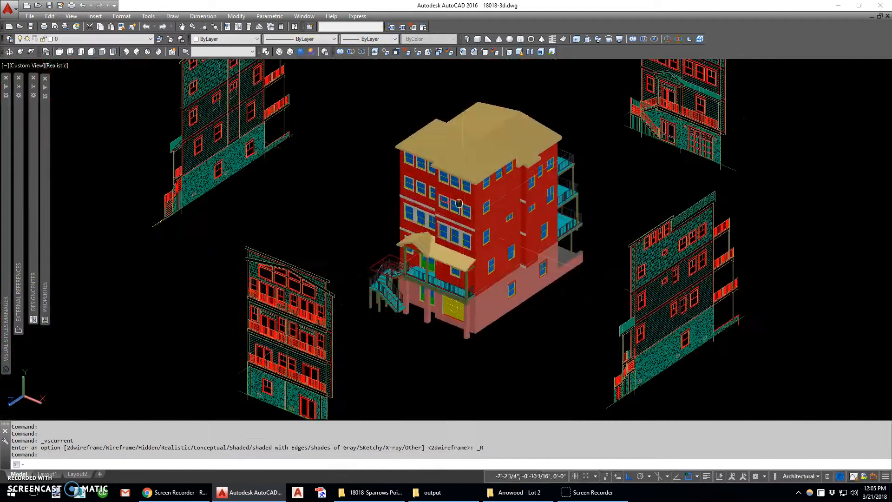
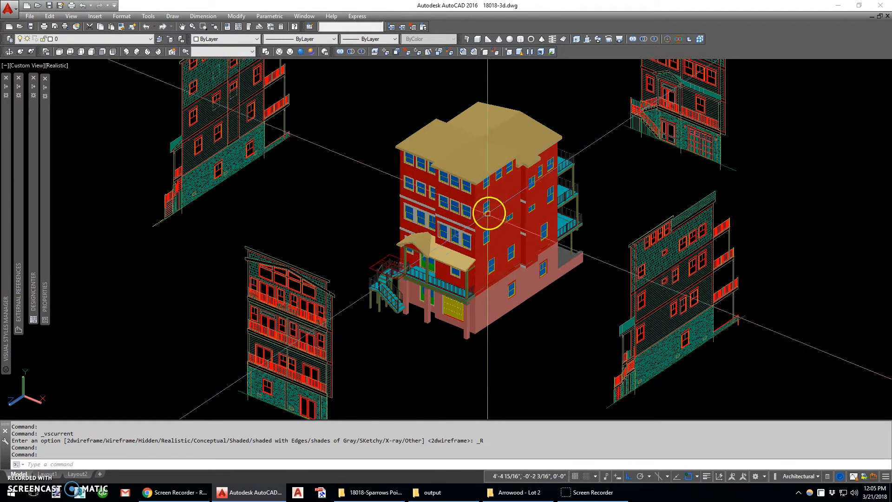
- Examine the whole building model and its front trim from both front corners and from above
{"action": "middle_click_drag", "start_coordinate": [464, 258], "coordinate": [522, 214], "text": "shift"}
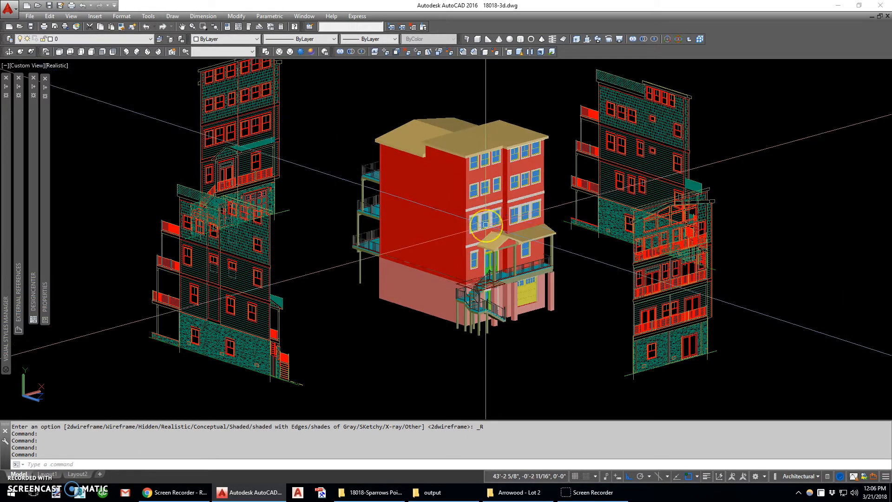
{"action": "middle_click_drag", "start_coordinate": [541, 229], "coordinate": [429, 250], "text": "shift"}
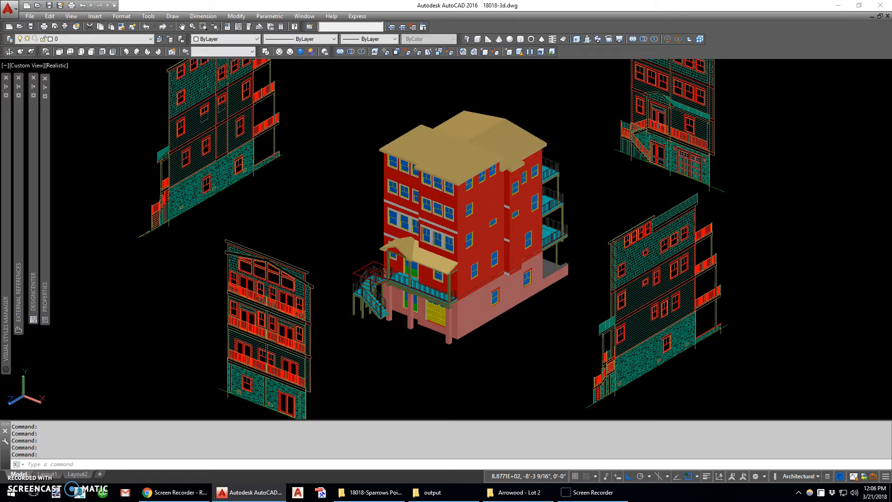
{"action": "middle_click_drag", "start_coordinate": [462, 281], "coordinate": [420, 70], "text": "shift"}
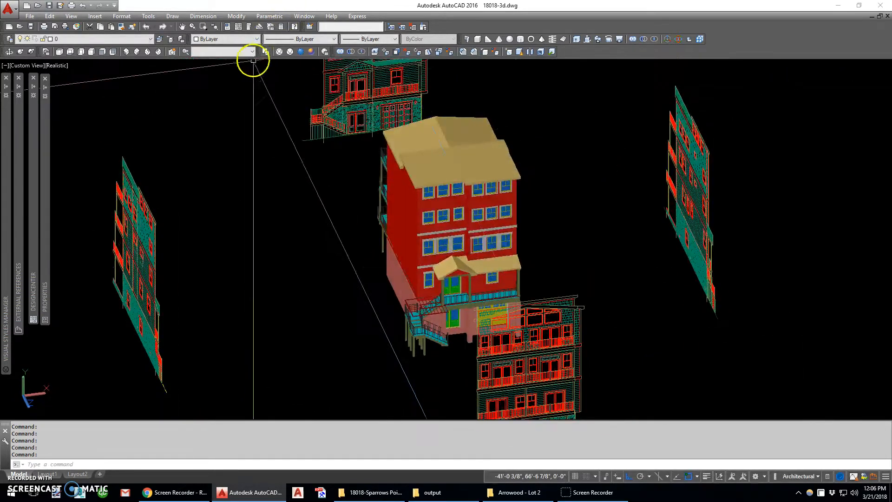
- Return to the 2D Wireframe visual style and measure the width of the left corner board on the front elevation
{"action": "left_click", "coordinate": [266, 51]}
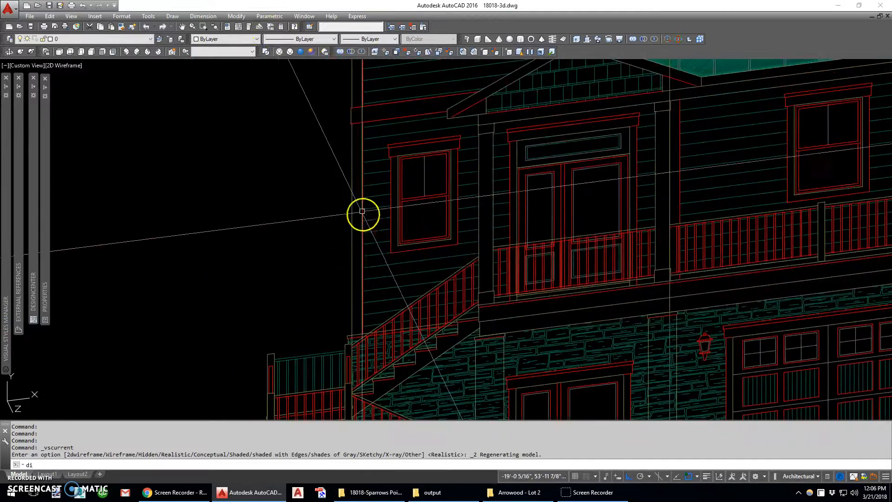
{"action": "type", "text": "di"}
{"action": "key", "text": "Return"}
{"action": "left_click", "coordinate": [362, 153]}
{"action": "left_click", "coordinate": [351, 152]}
- Set the UCS to World and insert the corner 6 inch.dwg block unrotated at the top of the stone wall's corner beside the stairs
{"action": "scroll", "coordinate": [348, 153], "scroll_direction": "down", "scroll_amount": 7}
{"action": "middle_click_drag", "start_coordinate": [349, 161], "coordinate": [411, 209], "text": "shift"}
{"action": "middle_click_drag", "start_coordinate": [520, 356], "coordinate": [486, 213]}
{"action": "scroll", "coordinate": [485, 213], "scroll_direction": "up", "scroll_amount": 4}
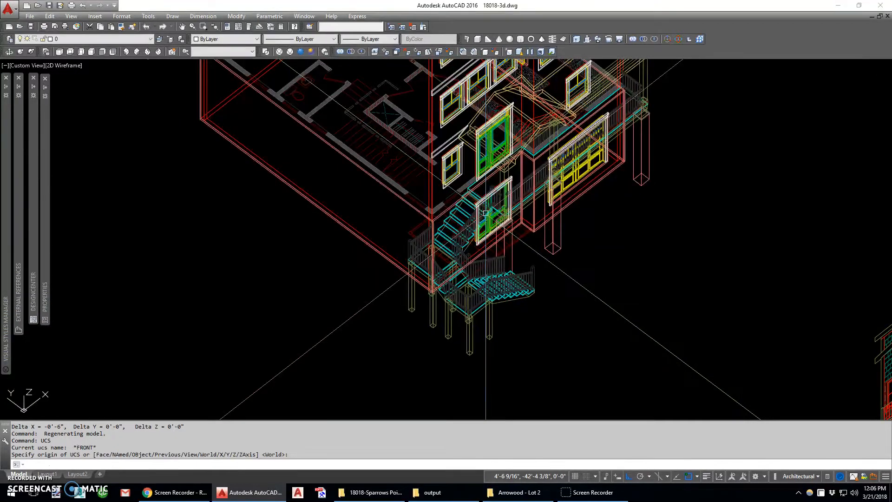
{"action": "type", "text": "i"}
{"action": "key", "text": "Return"}
{"action": "key", "text": "alt+b"}
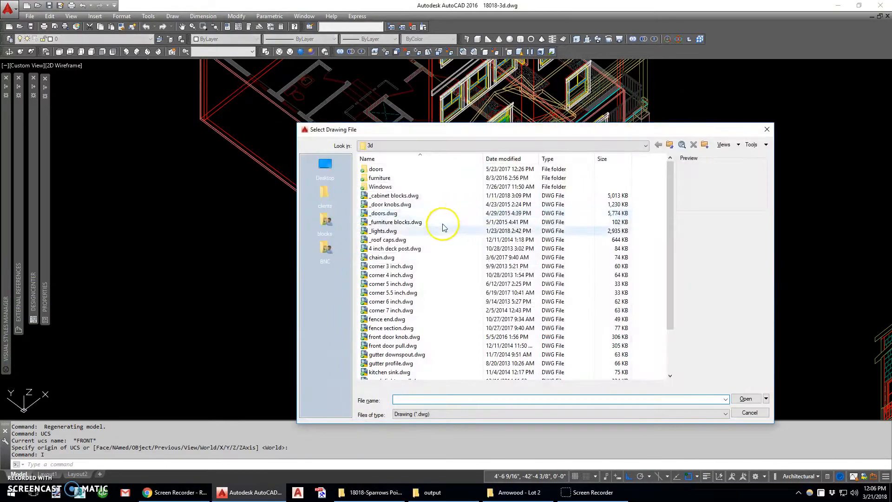
{"action": "double_click", "coordinate": [390, 301]}
{"action": "left_click", "coordinate": [437, 293]}
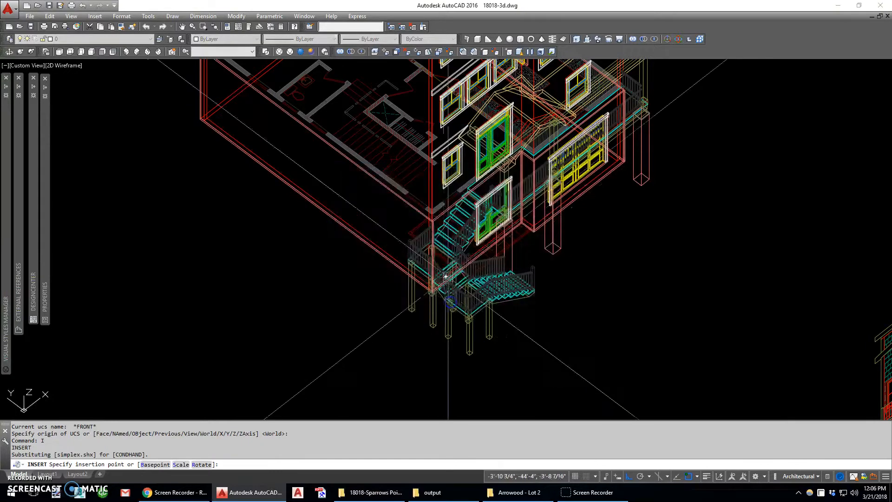
{"action": "scroll", "coordinate": [388, 291], "scroll_direction": "up", "scroll_amount": 3}
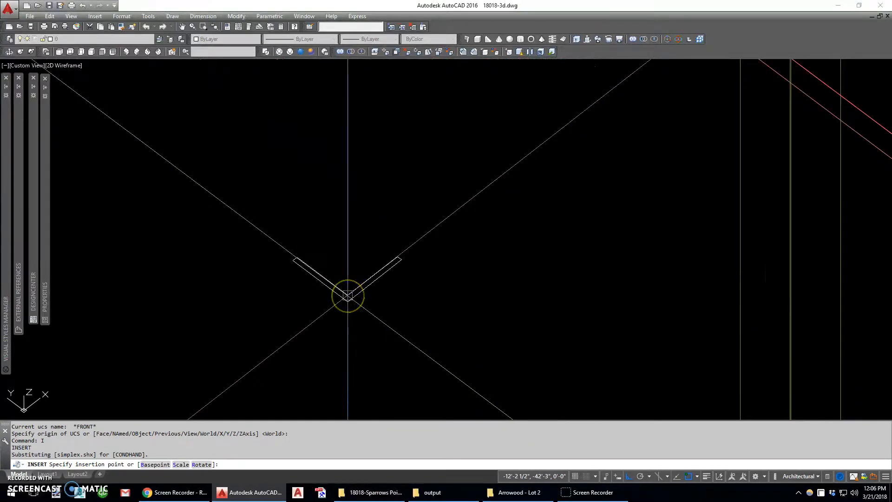
{"action": "scroll", "coordinate": [347, 295], "scroll_direction": "down", "scroll_amount": 3}
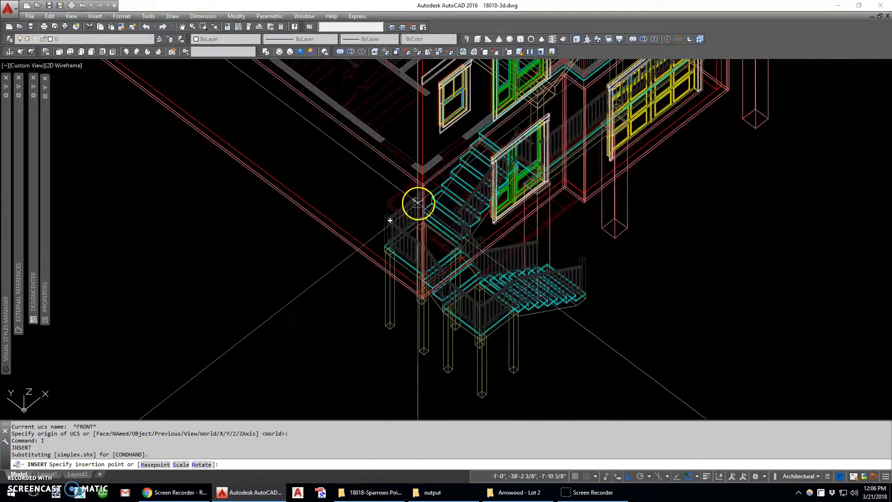
{"action": "scroll", "coordinate": [418, 202], "scroll_direction": "up", "scroll_amount": 5}
{"action": "middle_click_drag", "start_coordinate": [423, 231], "coordinate": [402, 251], "text": "shift"}
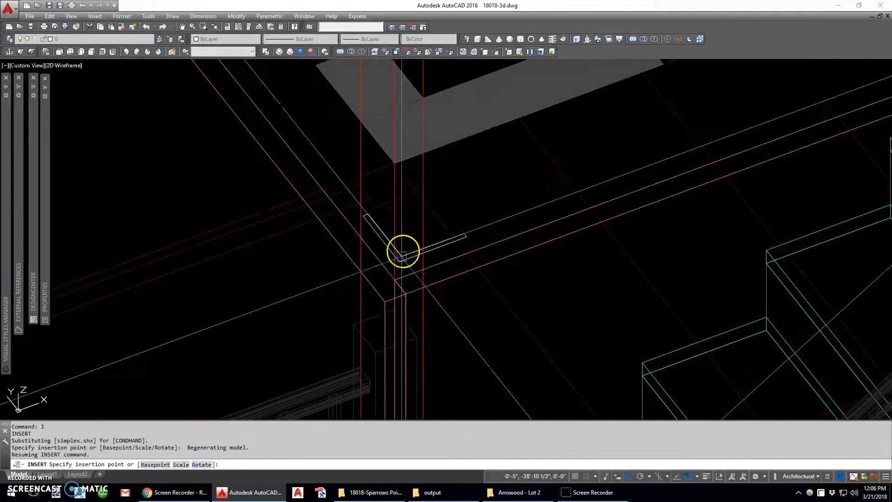
{"action": "left_click", "coordinate": [398, 276]}
{"action": "left_click", "coordinate": [428, 251]}
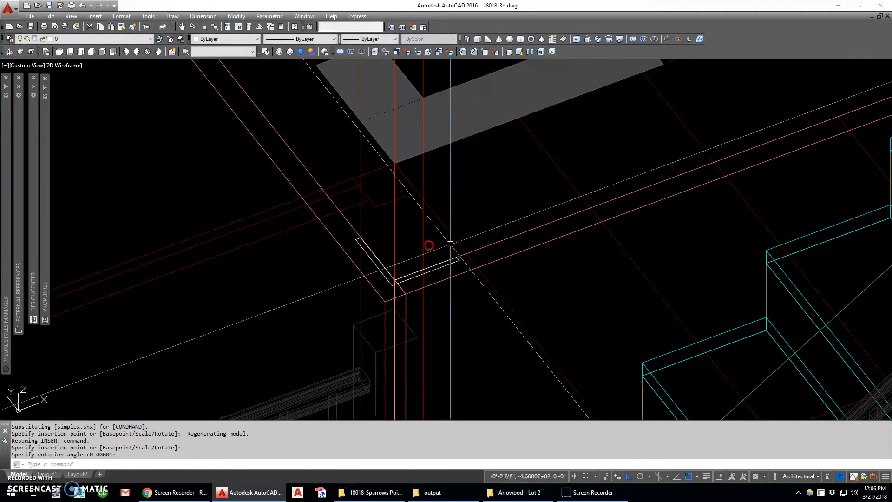
- Measure the stone cap's dimensions and overhang at the left end of the front elevation
{"action": "scroll", "coordinate": [451, 270], "scroll_direction": "down", "scroll_amount": 10}
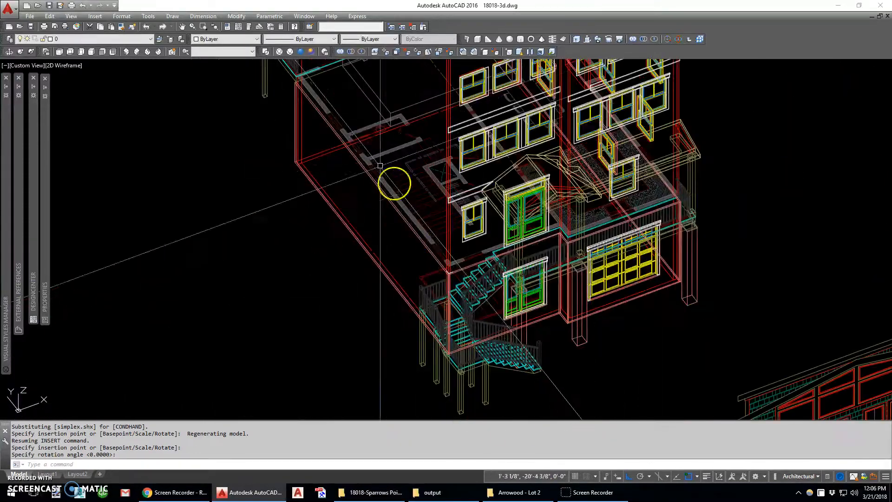
{"action": "scroll", "coordinate": [344, 199], "scroll_direction": "up", "scroll_amount": 10}
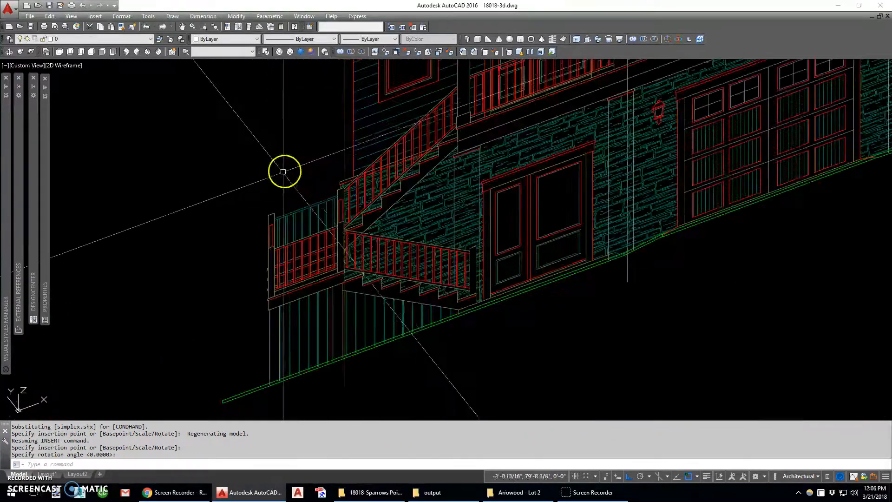
{"action": "type", "text": "di"}
{"action": "key", "text": "Return"}
{"action": "left_click", "coordinate": [384, 268]}
{"action": "left_click", "coordinate": [372, 250]}
{"action": "key", "text": "Return"}
{"action": "left_click", "coordinate": [391, 274]}
{"action": "left_click", "coordinate": [383, 277]}
- Isolate the 3d-stone layer using the building's stone wall and make layer 0 current
{"action": "scroll", "coordinate": [370, 148], "scroll_direction": "down", "scroll_amount": 13}
{"action": "middle_click_drag", "start_coordinate": [523, 290], "coordinate": [415, 126]}
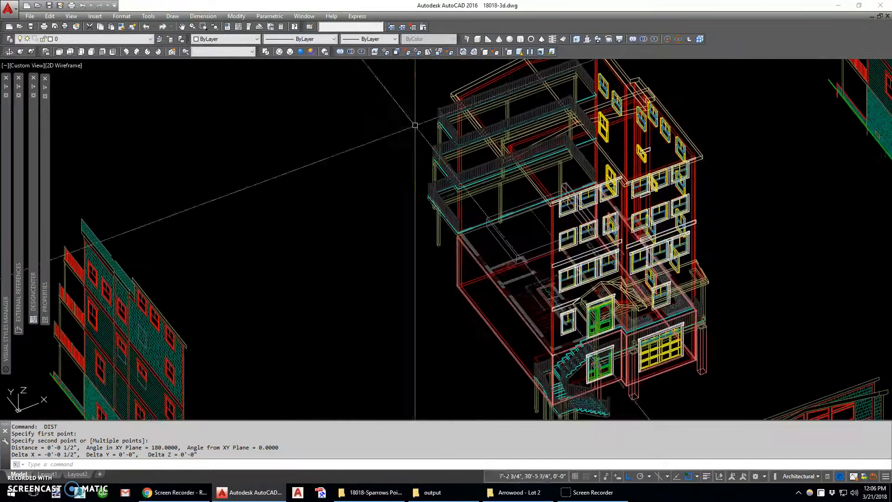
{"action": "left_click", "coordinate": [466, 298]}
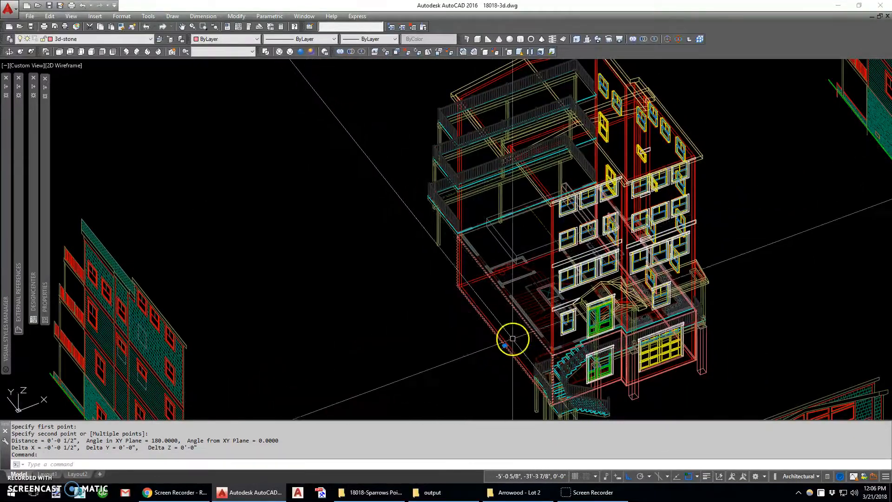
{"action": "type", "text": "layiso"}
{"action": "key", "text": "Return"}
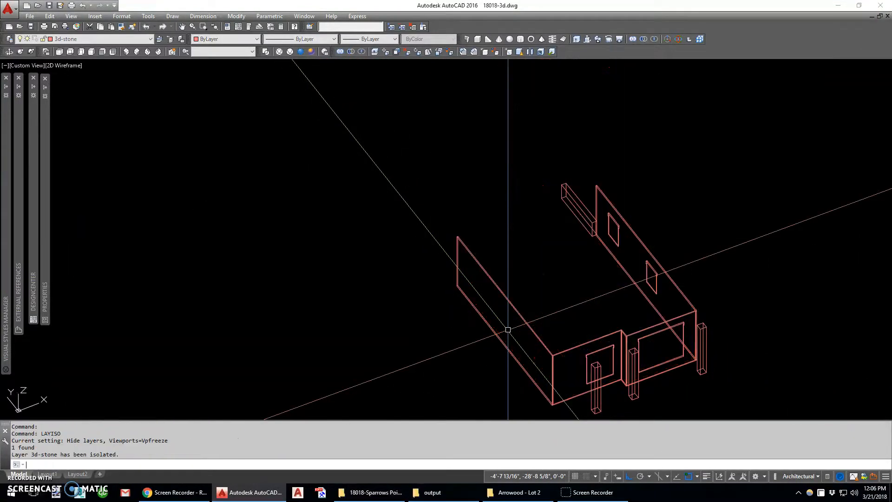
{"action": "type", "text": "la"}
{"action": "key", "text": "Return"}
{"action": "type", "text": "s"}
{"action": "key", "text": "Return"}
{"action": "type", "text": "0"}
{"action": "key", "text": "Return"}
{"action": "key", "text": "Return"}
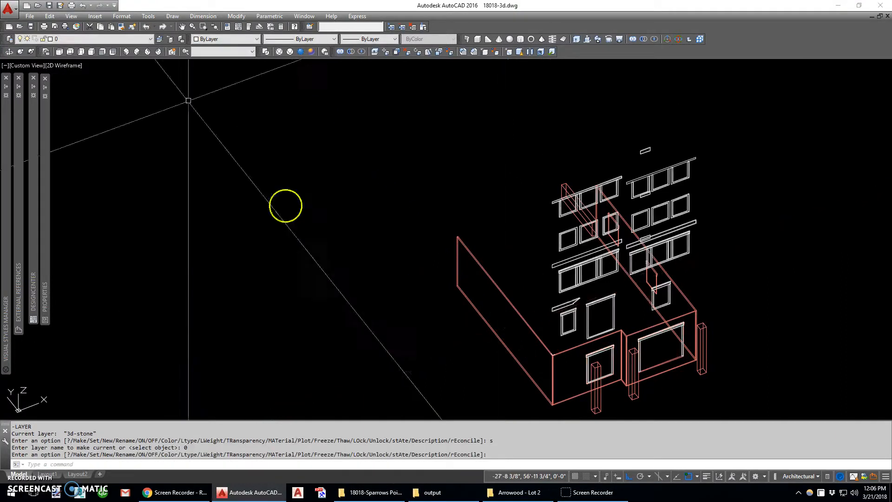
- Start a polysolid with a width of 2.5, a height of 2 and left justification
{"action": "left_click", "coordinate": [468, 39]}
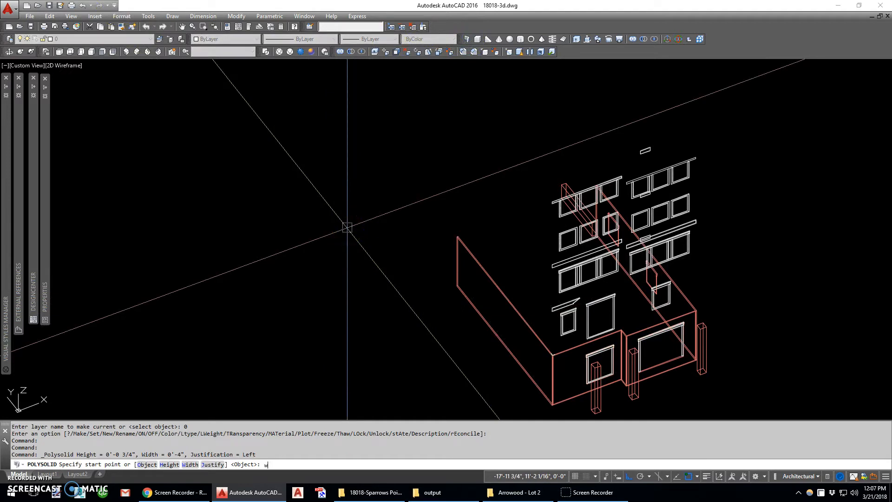
{"action": "type", "text": "2."}
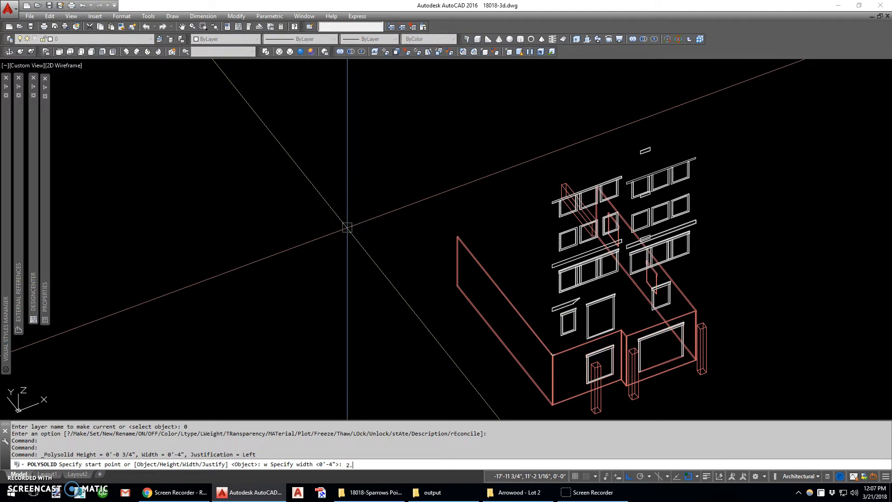
{"action": "type", "text": "5"}
{"action": "key", "text": "Return"}
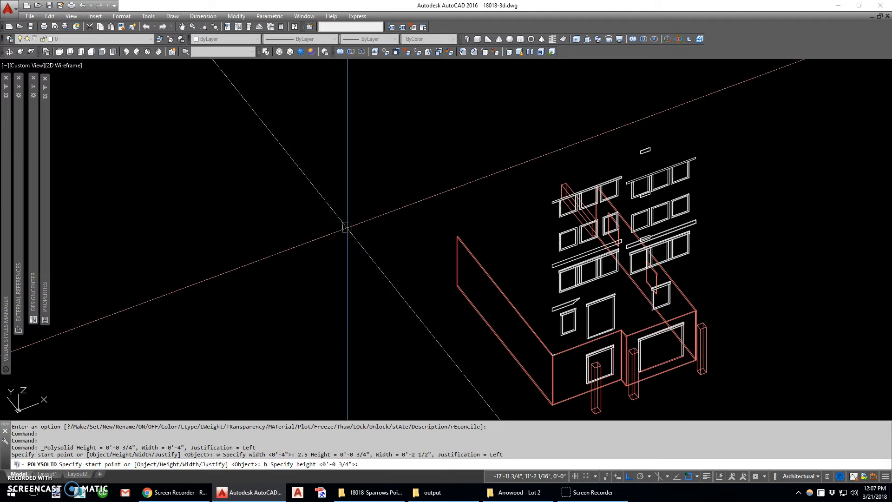
{"action": "key", "text": "Return"}
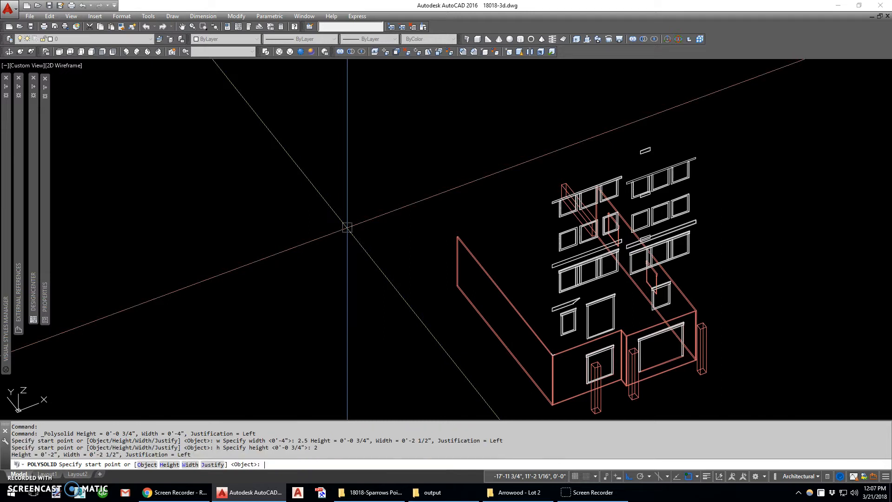
{"action": "type", "text": "l"}
{"action": "key", "text": "Return"}
- Run the polysolid along the top of the stone walls, from the rear corner around the stepped front to the opposite rear corner
{"action": "scroll", "coordinate": [488, 288], "scroll_direction": "up", "scroll_amount": 3}
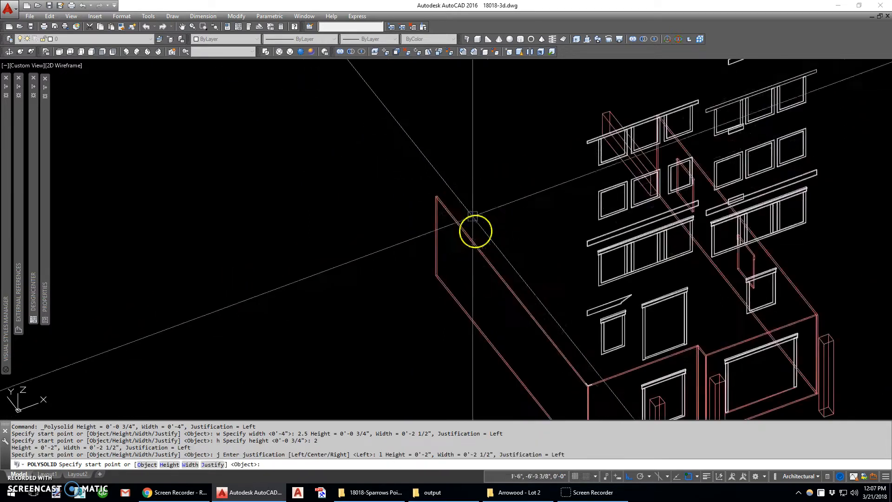
{"action": "left_click", "coordinate": [441, 200]}
{"action": "scroll", "coordinate": [532, 350], "scroll_direction": "up", "scroll_amount": 5}
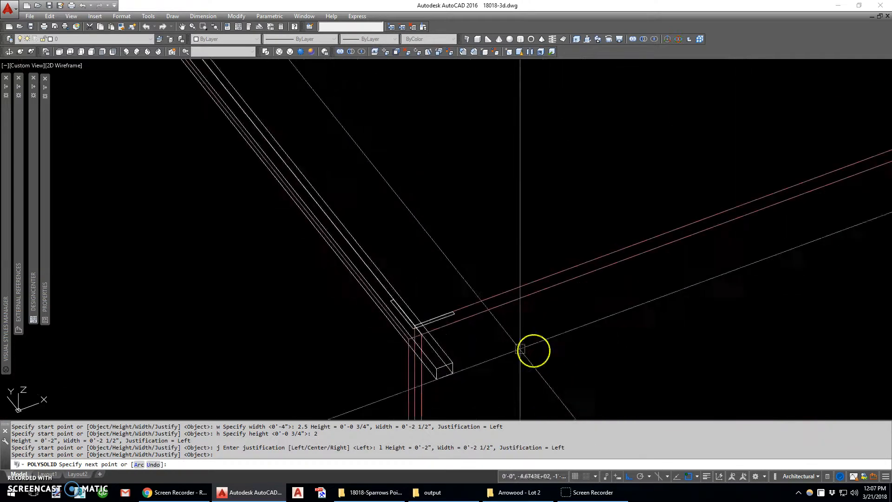
{"action": "scroll", "coordinate": [423, 326], "scroll_direction": "down", "scroll_amount": 5}
{"action": "scroll", "coordinate": [597, 285], "scroll_direction": "up", "scroll_amount": 10}
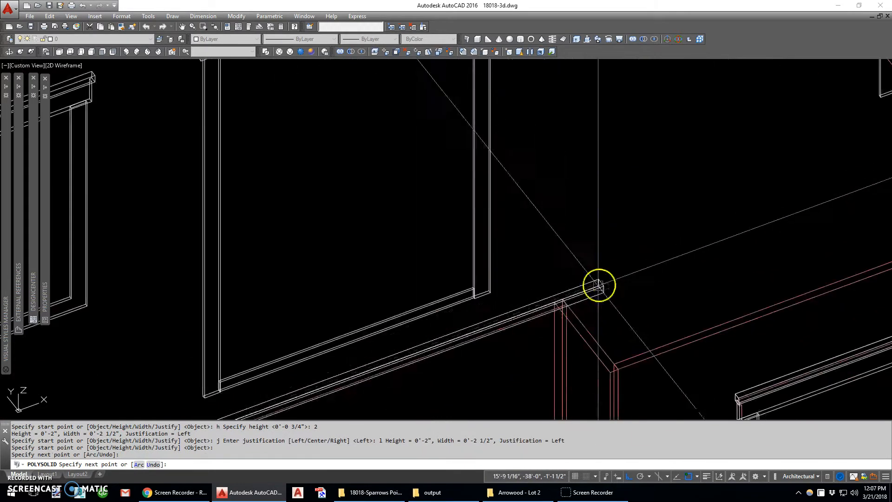
{"action": "left_click", "coordinate": [563, 300]}
{"action": "left_click", "coordinate": [608, 360]}
{"action": "scroll", "coordinate": [590, 363], "scroll_direction": "down", "scroll_amount": 5}
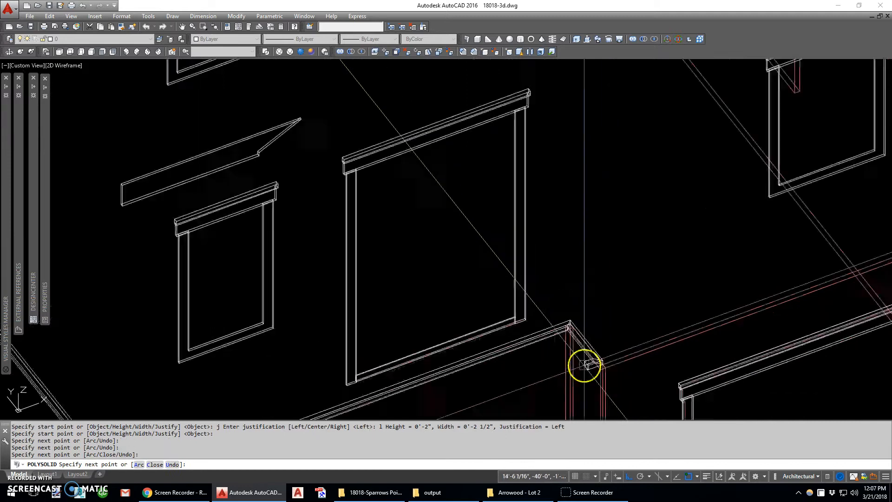
{"action": "scroll", "coordinate": [692, 331], "scroll_direction": "up", "scroll_amount": 8}
{"action": "left_click", "coordinate": [722, 289]}
{"action": "scroll", "coordinate": [725, 317], "scroll_direction": "down", "scroll_amount": 8}
{"action": "scroll", "coordinate": [561, 137], "scroll_direction": "up", "scroll_amount": 2}
{"action": "scroll", "coordinate": [560, 137], "scroll_direction": "up", "scroll_amount": 5}
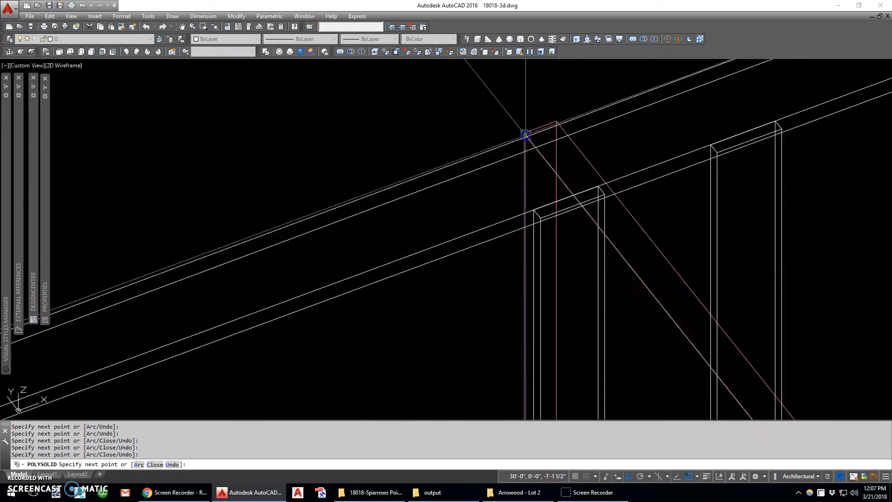
{"action": "left_click", "coordinate": [525, 135]}
{"action": "scroll", "coordinate": [525, 135], "scroll_direction": "down", "scroll_amount": 7}
{"action": "key", "text": "Return"}
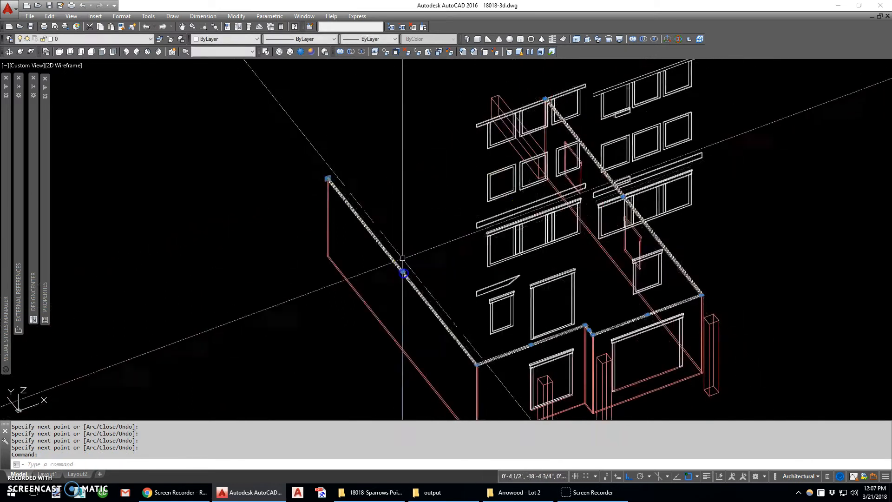
- Assign the new polysolid cap to its 3D material layer and deselect it
{"action": "left_click", "coordinate": [116, 39]}
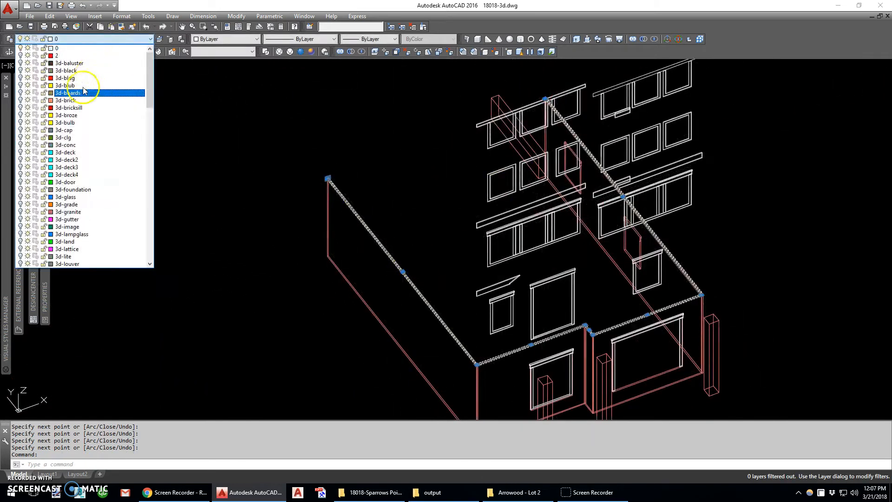
{"action": "left_click", "coordinate": [75, 131]}
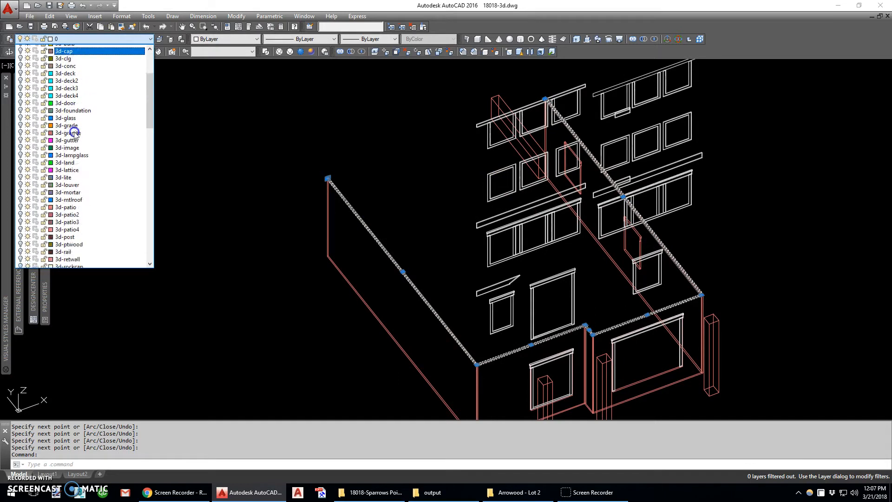
{"action": "left_click", "coordinate": [497, 265]}
- Turn all layers back on
{"action": "middle_click_drag", "start_coordinate": [537, 308], "coordinate": [493, 209]}
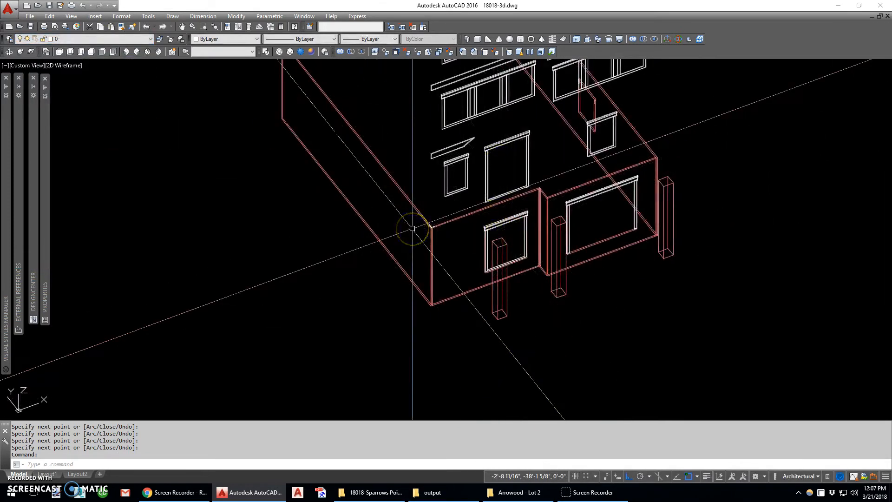
{"action": "type", "text": "-layer"}
{"action": "key", "text": "Return"}
{"action": "type", "text": "on"}
{"action": "key", "text": "Return"}
{"action": "type", "text": "*"}
{"action": "key", "text": "Return"}
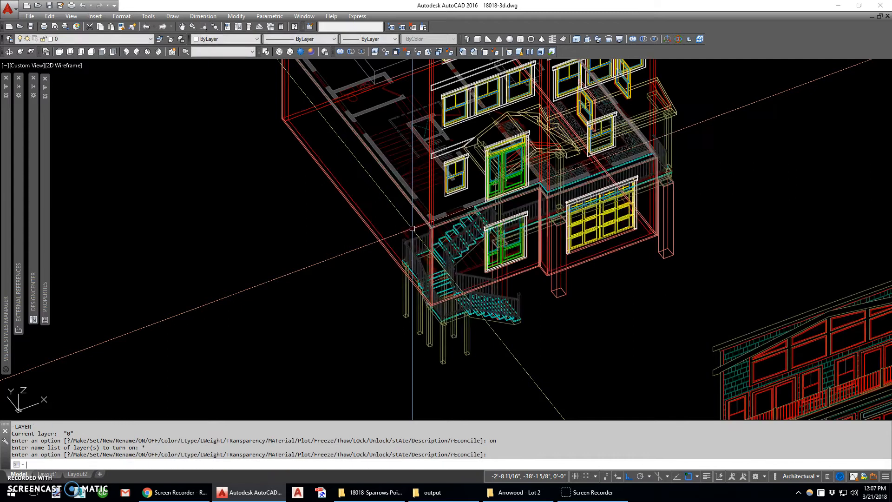
- Move the inserted corner block straight up onto the top of the stone cap and explode it
{"action": "scroll", "coordinate": [412, 228], "scroll_direction": "up", "scroll_amount": 8}
{"action": "key", "text": "Return"}
{"action": "type", "text": "m"}
{"action": "key", "text": "Return"}
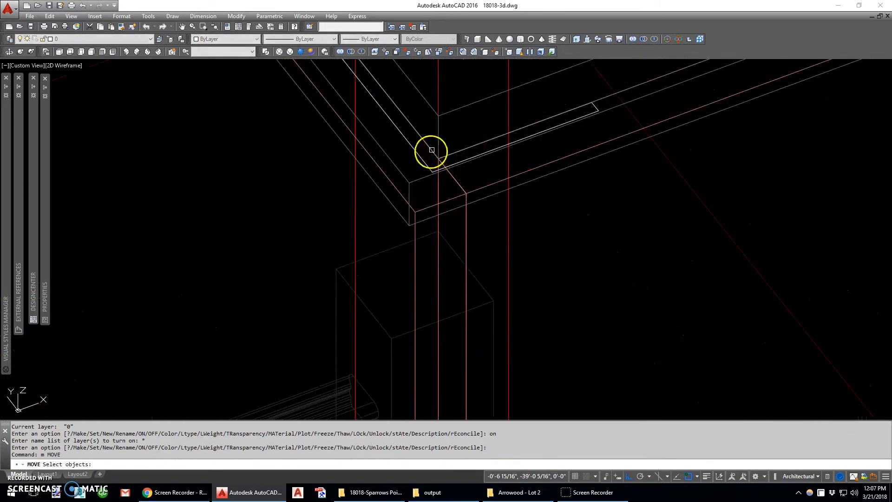
{"action": "left_click", "coordinate": [457, 160]}
{"action": "key", "text": "Return"}
{"action": "left_click", "coordinate": [449, 154]}
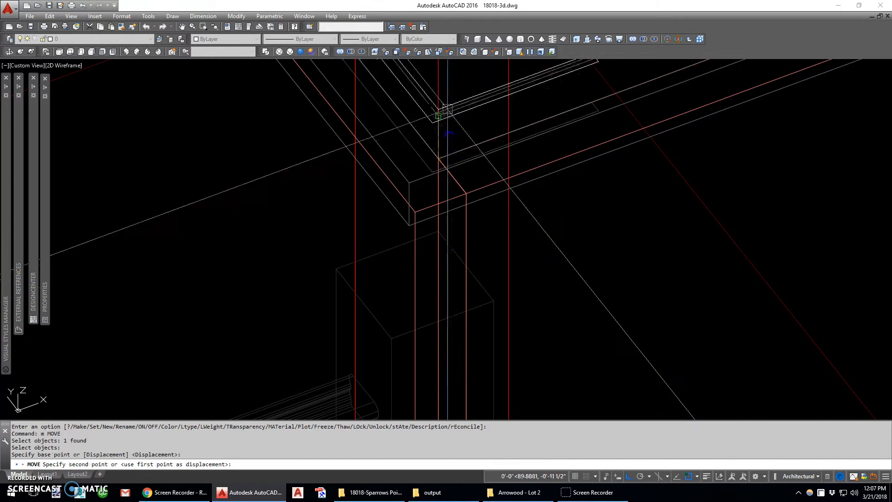
{"action": "left_click", "coordinate": [455, 120]}
{"action": "scroll", "coordinate": [454, 119], "scroll_direction": "down", "scroll_amount": 2}
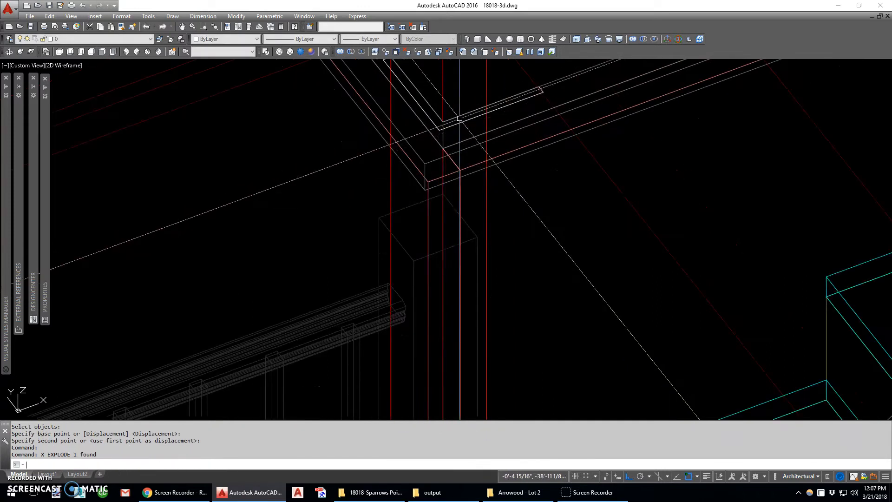
{"action": "scroll", "coordinate": [418, 180], "scroll_direction": "down", "scroll_amount": 3}
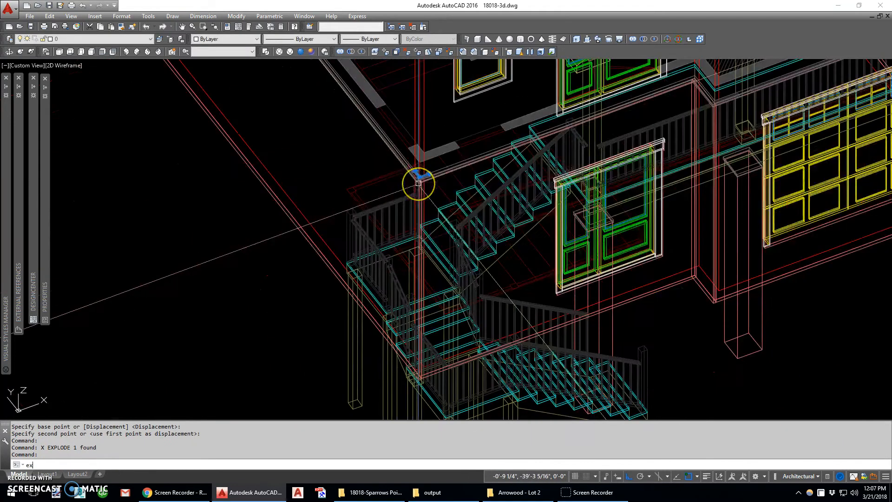
- Extrude the exploded corner board profile up from the stone cap, taking its height from the roof eave's underside on the front elevation
{"action": "scroll", "coordinate": [414, 107], "scroll_direction": "down", "scroll_amount": 5}
{"action": "scroll", "coordinate": [404, 165], "scroll_direction": "up", "scroll_amount": 8}
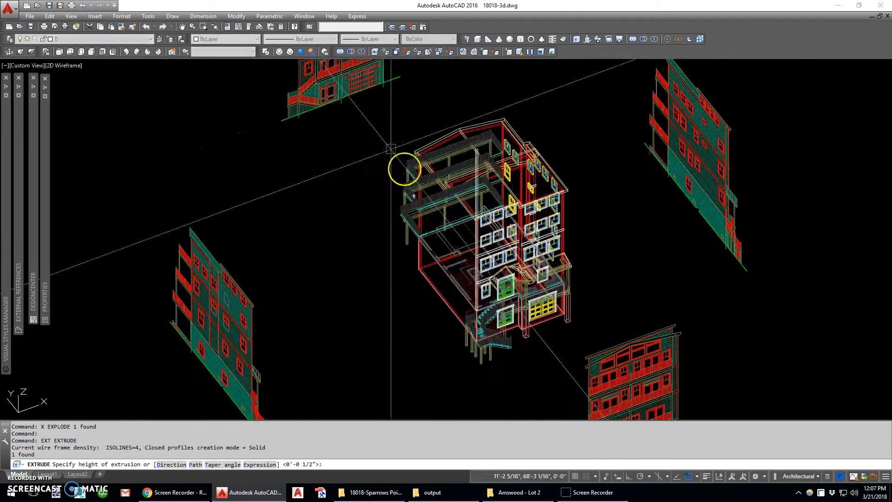
{"action": "scroll", "coordinate": [353, 159], "scroll_direction": "up", "scroll_amount": 5}
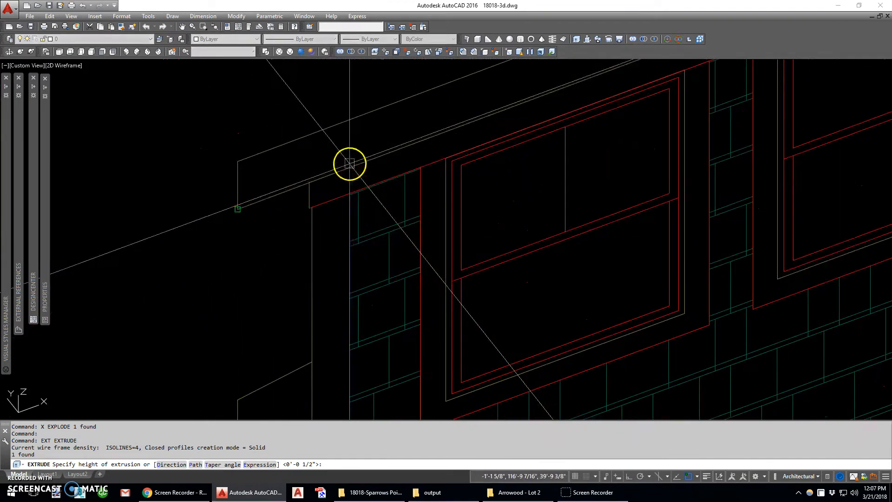
{"action": "scroll", "coordinate": [332, 205], "scroll_direction": "down", "scroll_amount": 10}
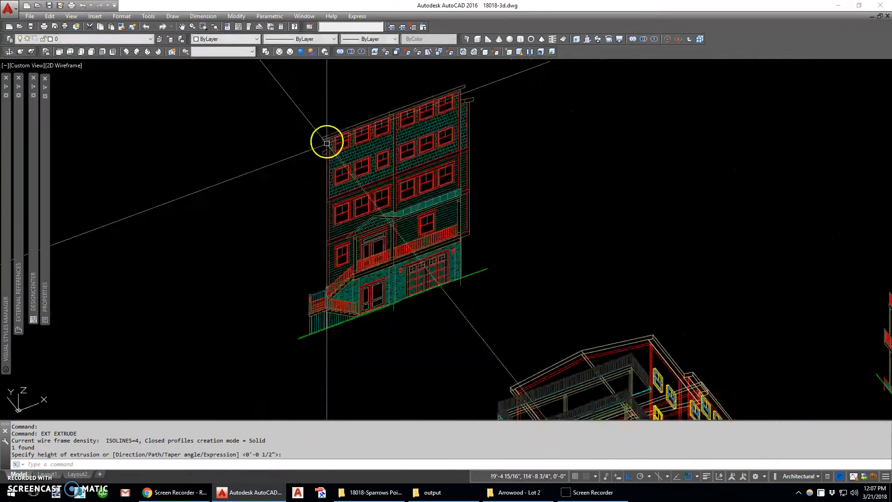
- Copy the extruded corner board from the stone cap's front corner to the outer corner of the stepped front beside the garage door
{"action": "scroll", "coordinate": [450, 354], "scroll_direction": "up", "scroll_amount": 10}
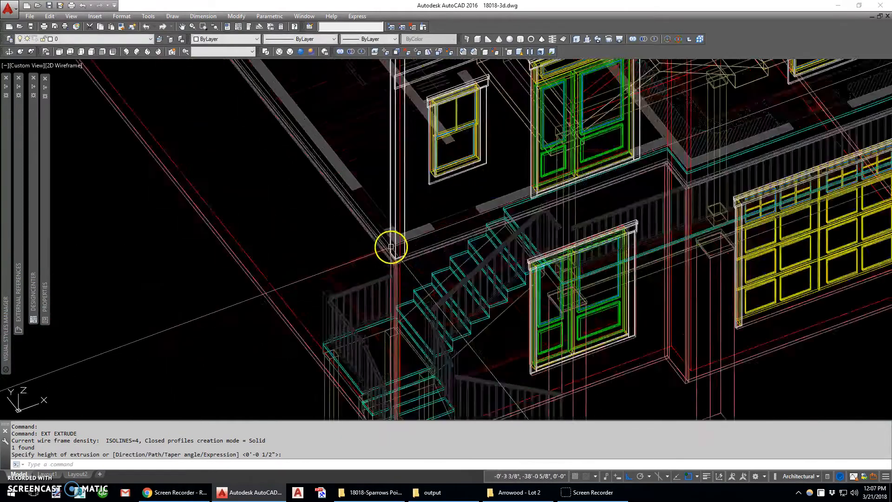
{"action": "type", "text": "c"}
{"action": "key", "text": "Return"}
{"action": "left_click", "coordinate": [425, 263]}
{"action": "key", "text": "Return"}
{"action": "scroll", "coordinate": [410, 275], "scroll_direction": "up", "scroll_amount": 4}
{"action": "left_click", "coordinate": [359, 299]}
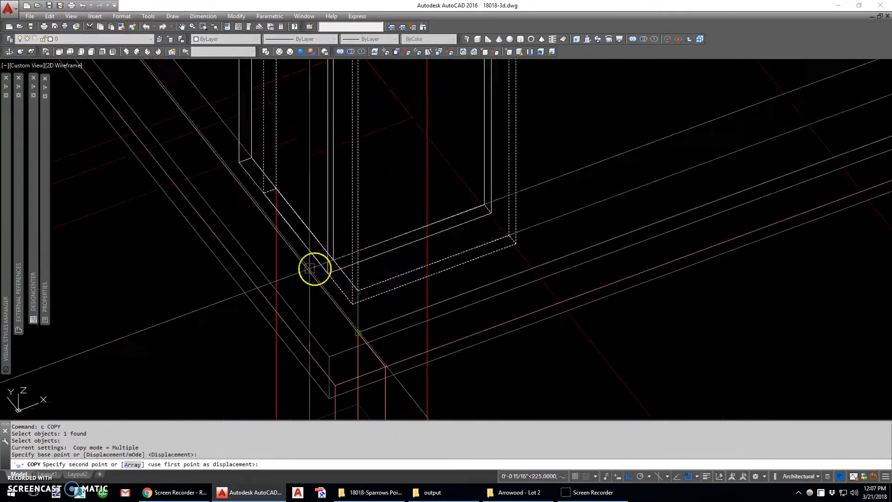
{"action": "scroll", "coordinate": [307, 270], "scroll_direction": "down", "scroll_amount": 8}
{"action": "scroll", "coordinate": [421, 255], "scroll_direction": "up", "scroll_amount": 2}
{"action": "scroll", "coordinate": [421, 255], "scroll_direction": "up", "scroll_amount": 5}
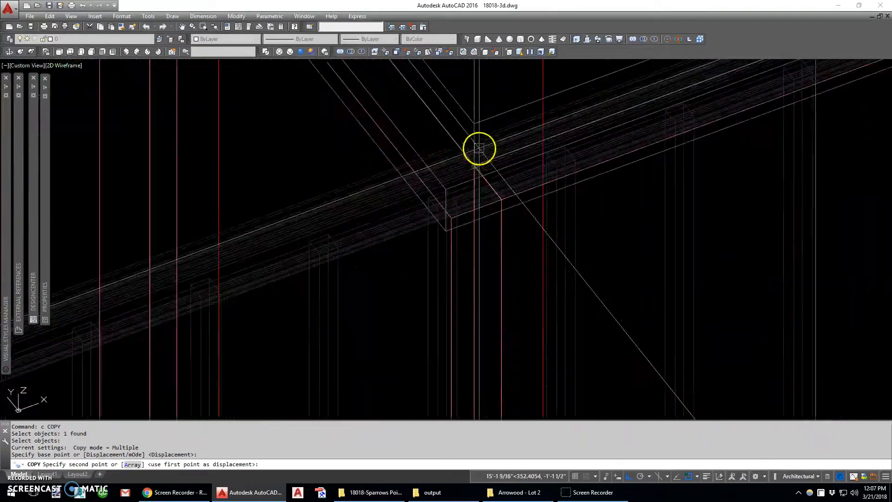
{"action": "scroll", "coordinate": [408, 263], "scroll_direction": "down", "scroll_amount": 6}
{"action": "scroll", "coordinate": [363, 283], "scroll_direction": "up", "scroll_amount": 3}
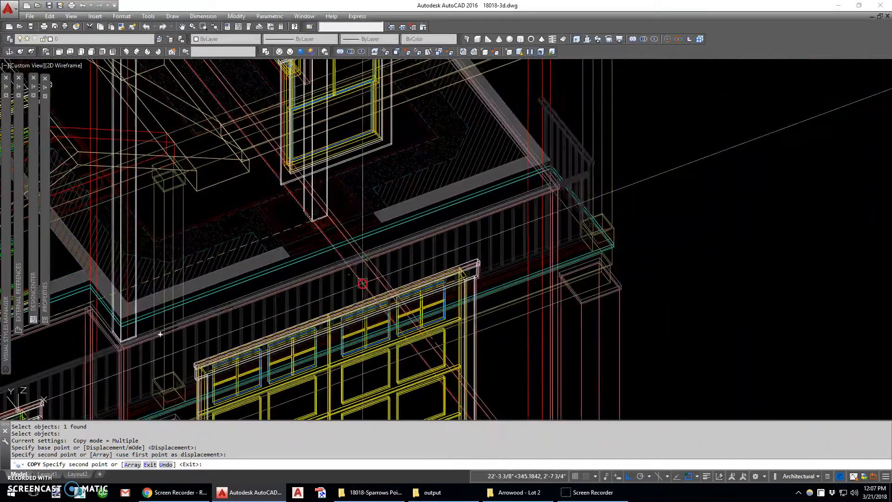